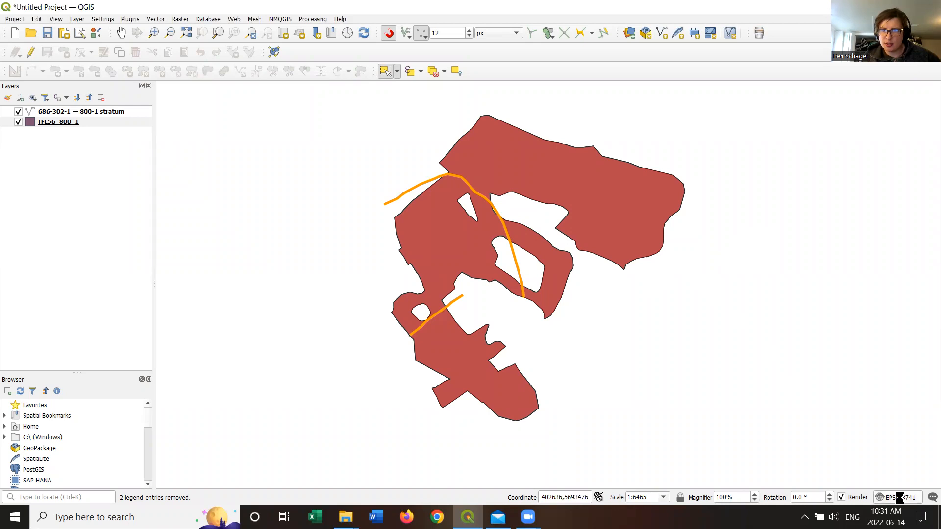
Check the coordinate reference system assigned to the project without changing it
left_click(900, 498)
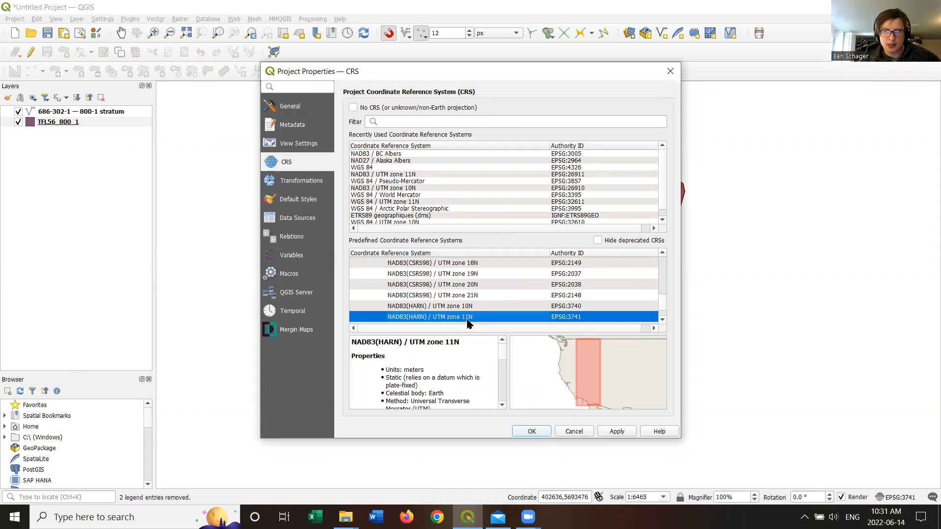
left_click(571, 433)
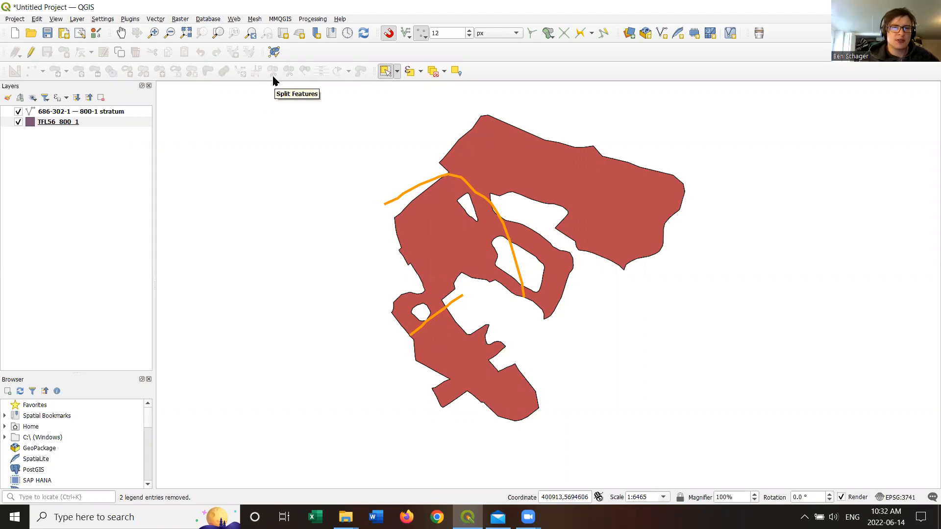
Check the extent of the TFL56_800_1 feature by selecting it on the map, and clear the selection
left_click(61, 123)
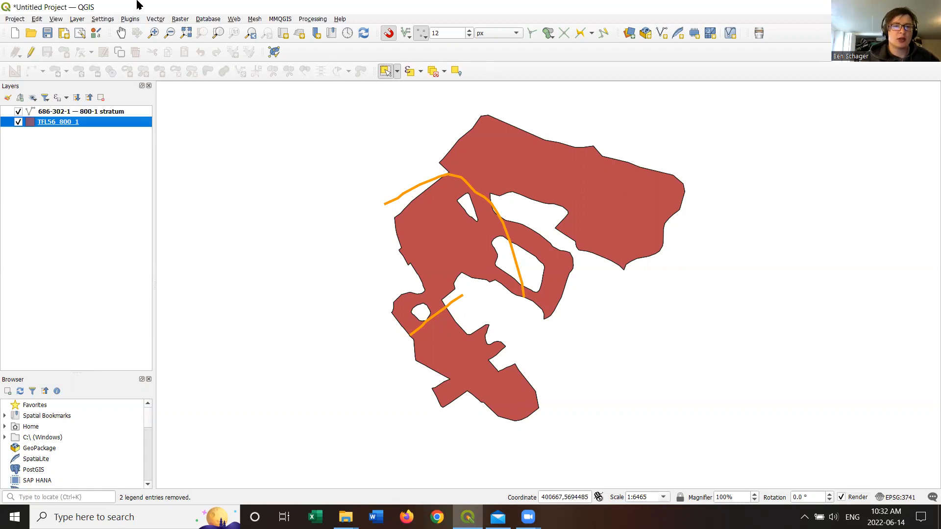
left_click(395, 221)
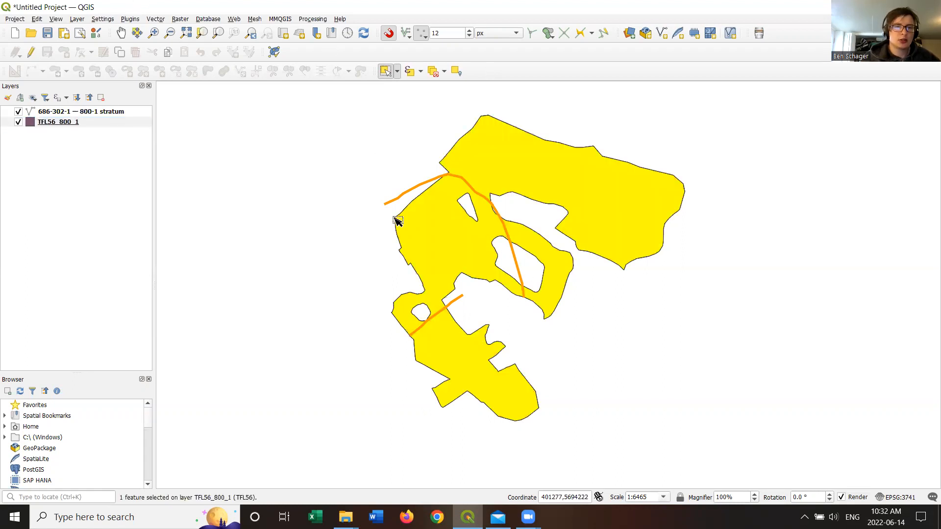
left_click(257, 148)
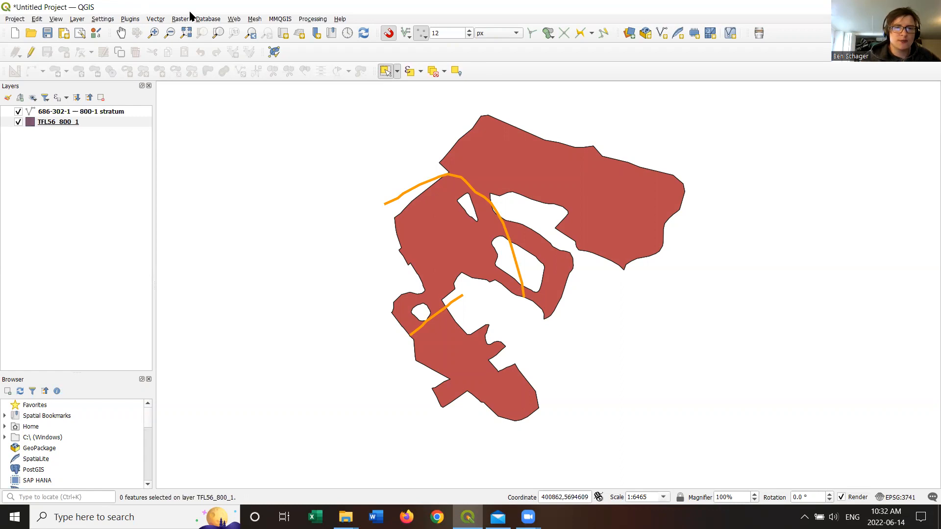
Open the Processing Toolbox and locate the Split with lines algorithm by searching for "split"
key("super+Down")
left_click(347, 77)
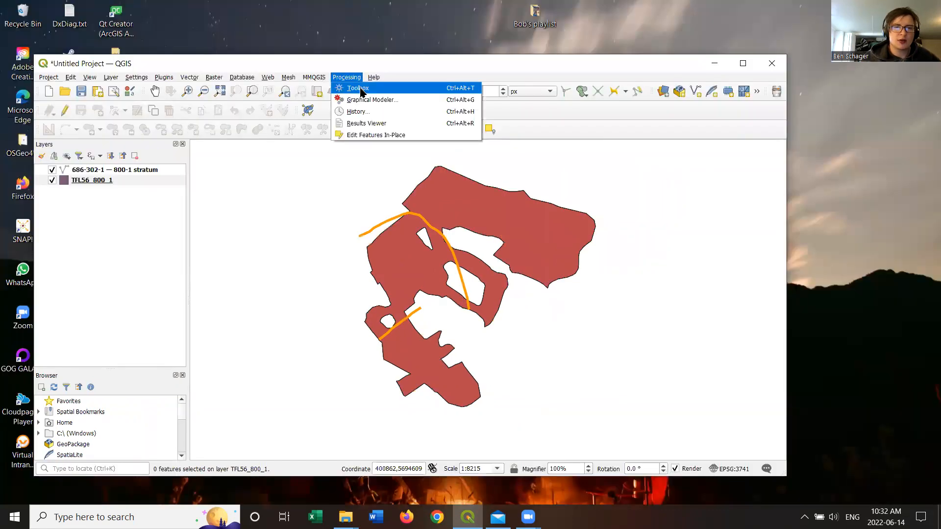
left_click(363, 90)
left_click(744, 63)
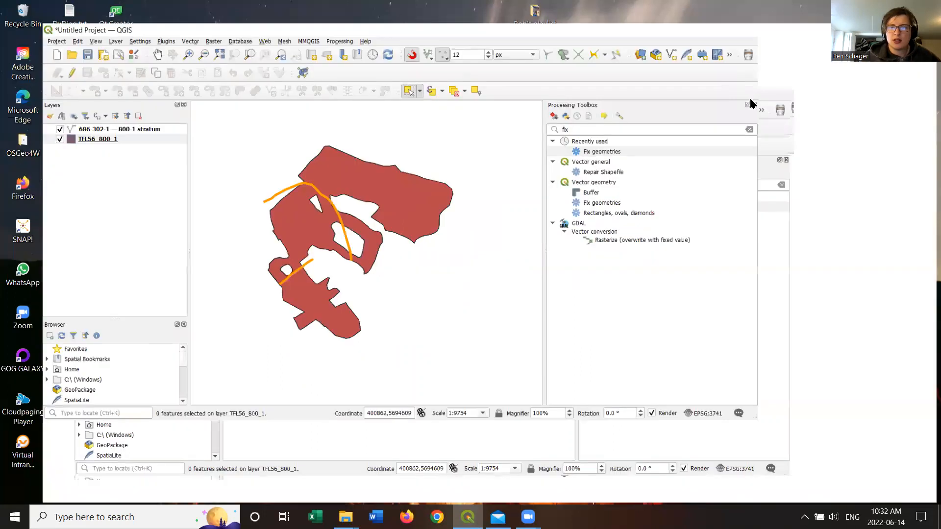
left_click_drag(761, 112, 697, 109)
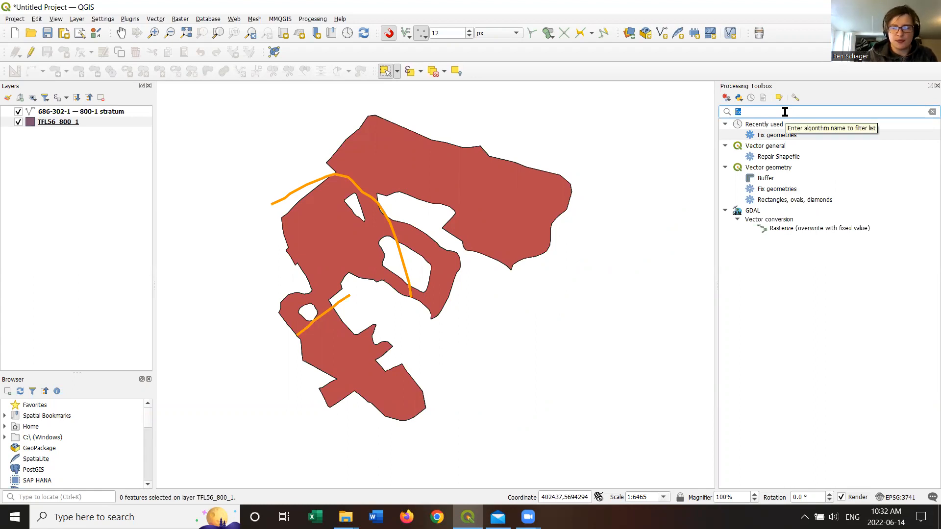
type("split")
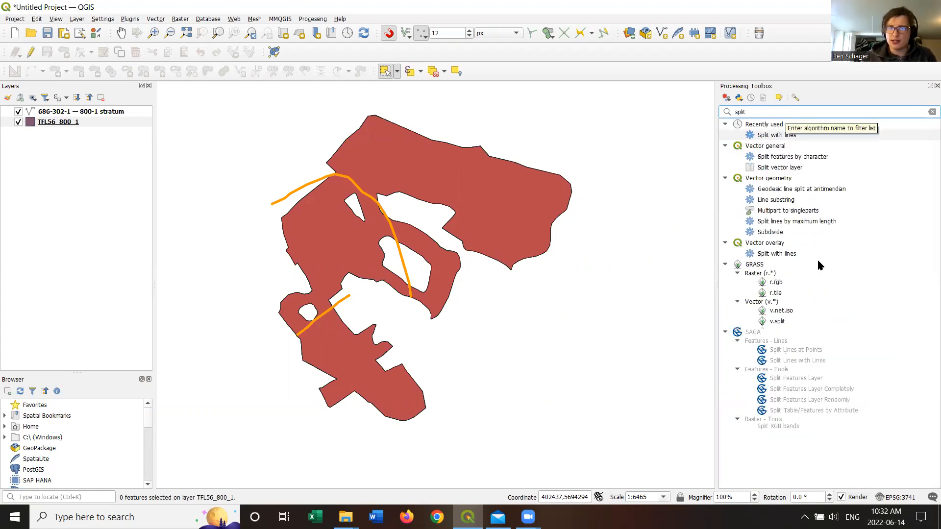
left_click(785, 254)
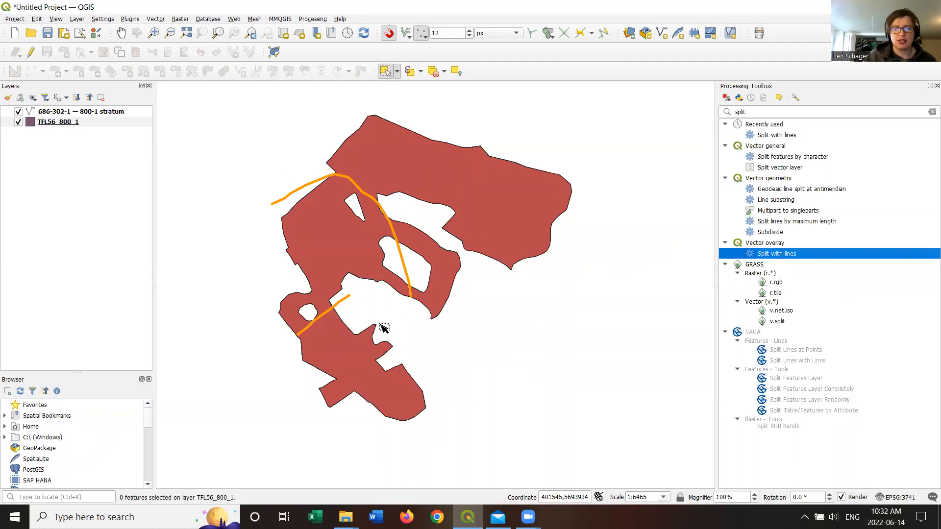
Examine whether the ends of the orange stratum lines extend past the boundary of the red polygon
scroll(324, 188, "up", 1)
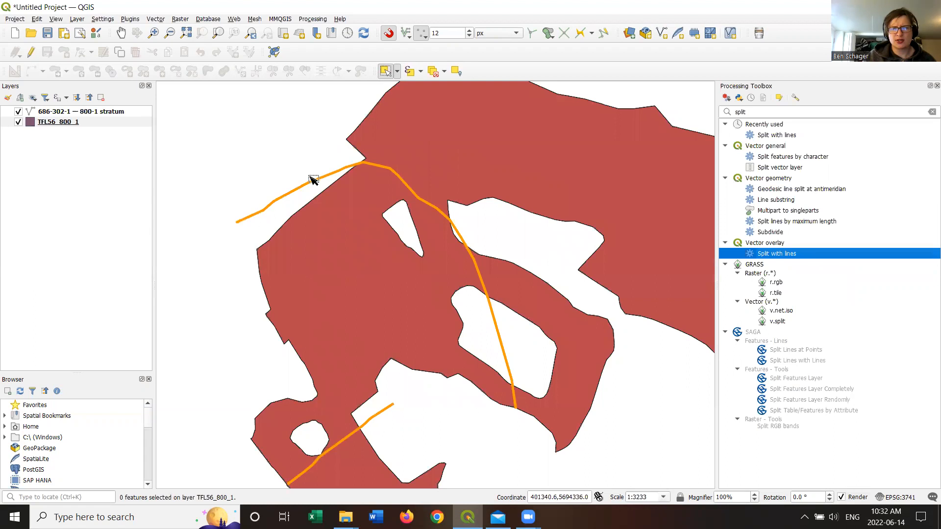
scroll(510, 423, "up", 4)
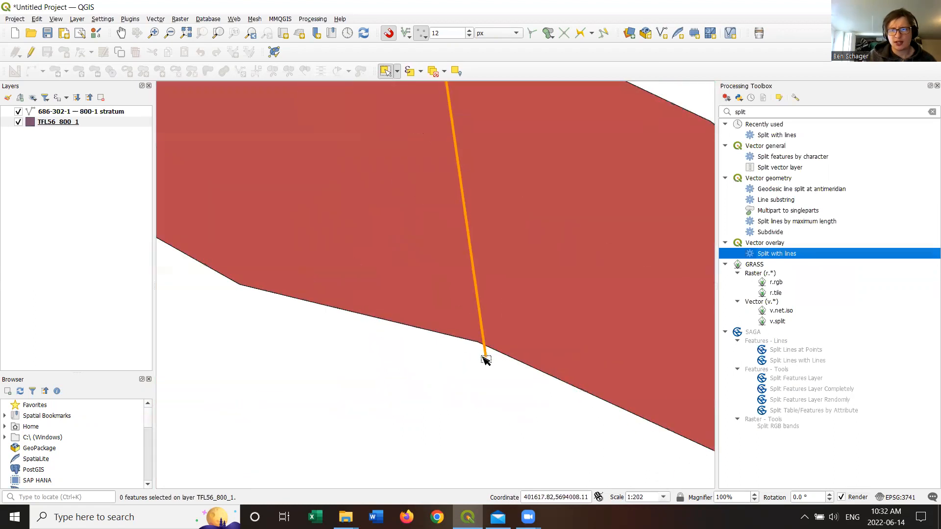
scroll(485, 357, "down", 4)
scroll(429, 393, "up", 2)
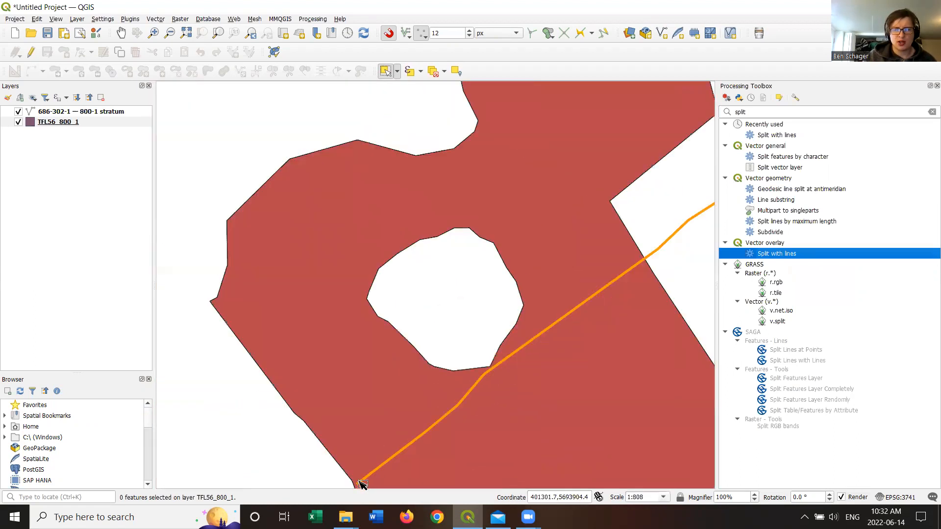
left_click_drag(318, 475, 185, 336)
scroll(221, 347, "down", 2)
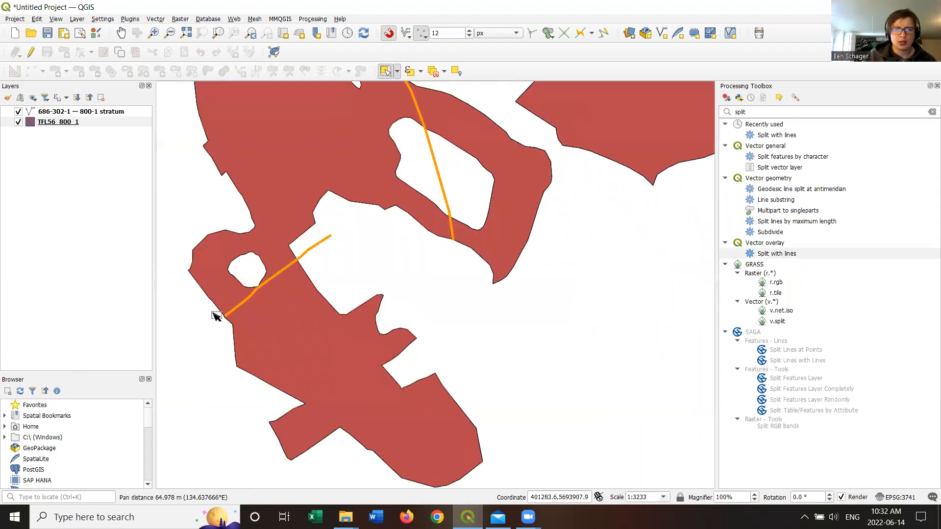
scroll(377, 233, "down", 2)
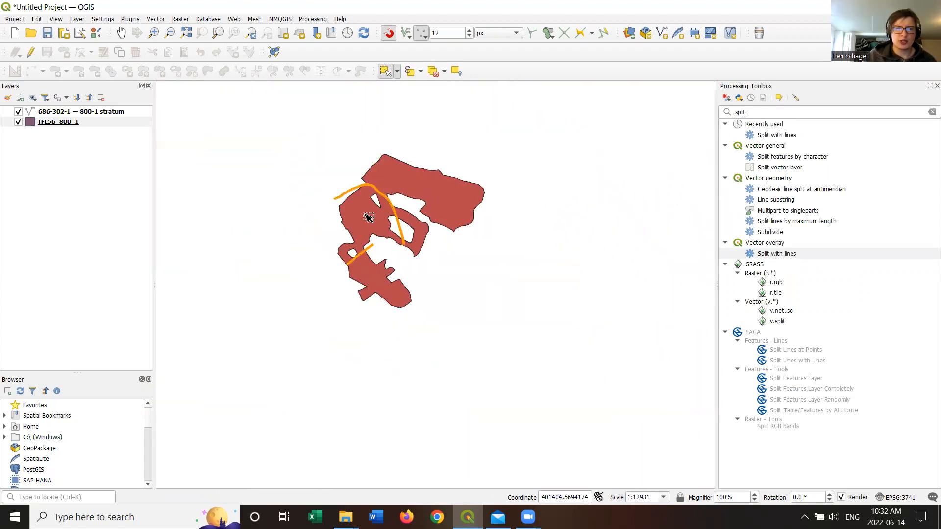
scroll(313, 204, "up", 1)
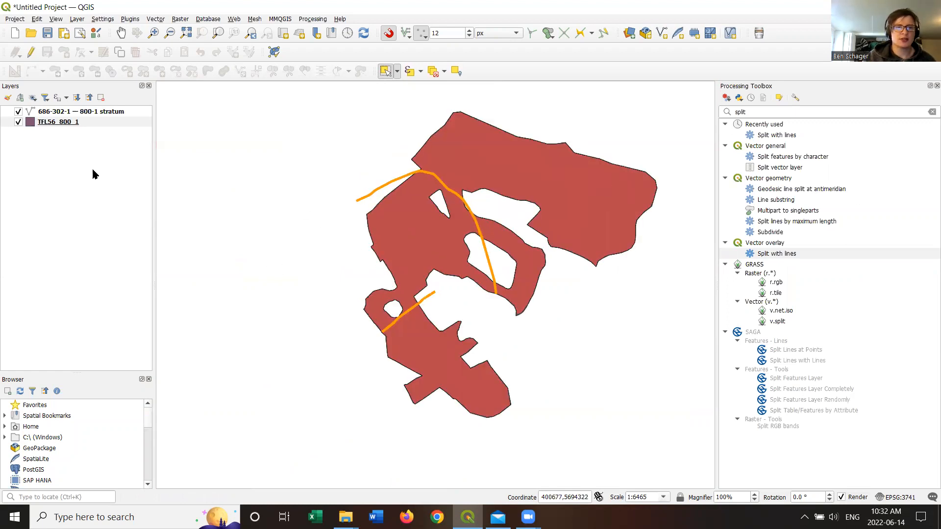
Run Fix geometries on the 686-302-1 — 800-1 stratum layer, with the output as a temporary layer
left_click(81, 113)
left_click_drag(798, 112, 716, 104)
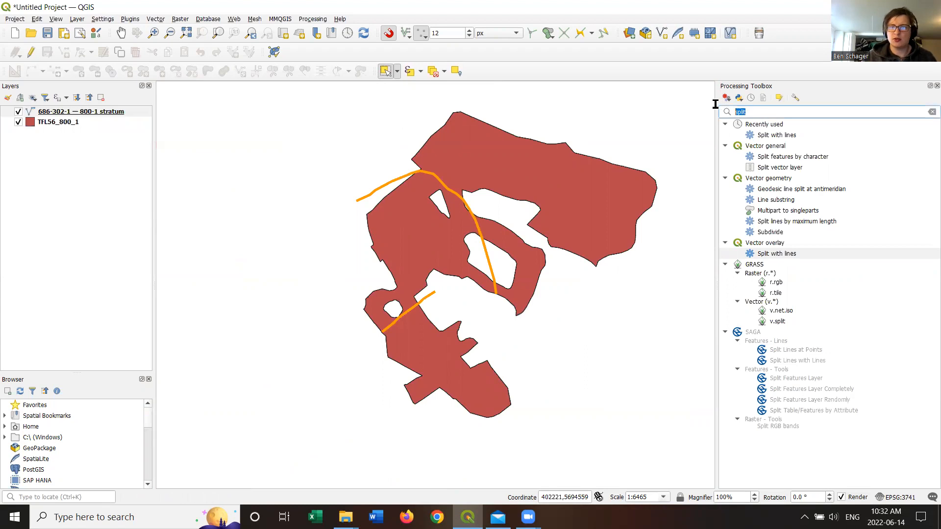
type("fix")
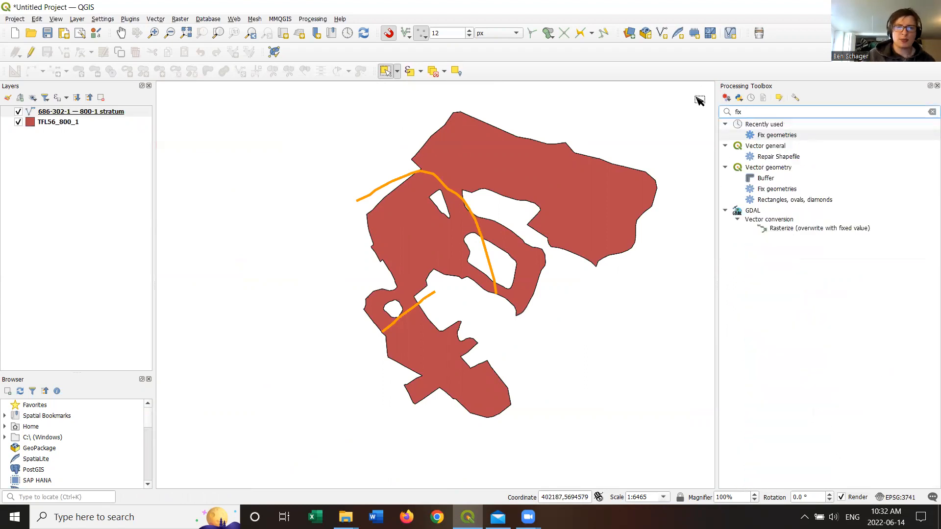
left_click(78, 115)
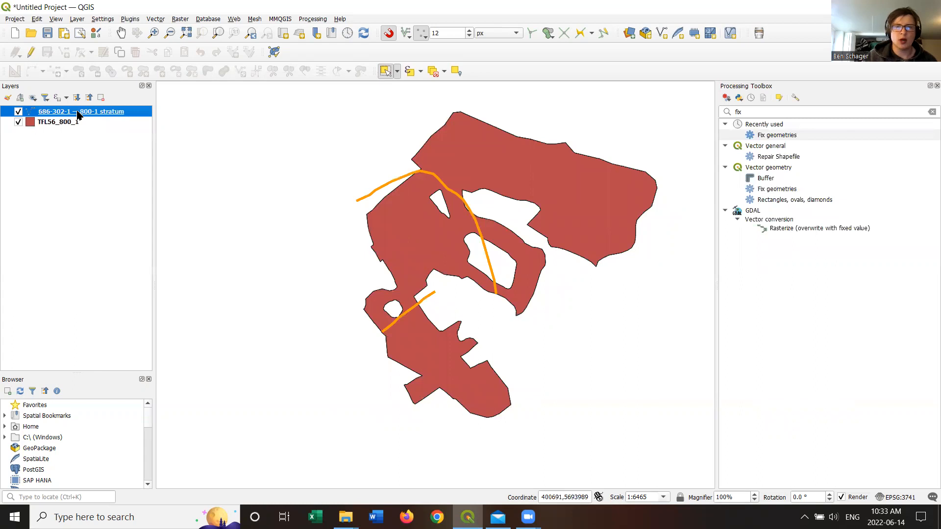
double_click(780, 135)
left_click_drag(553, 130, 777, 206)
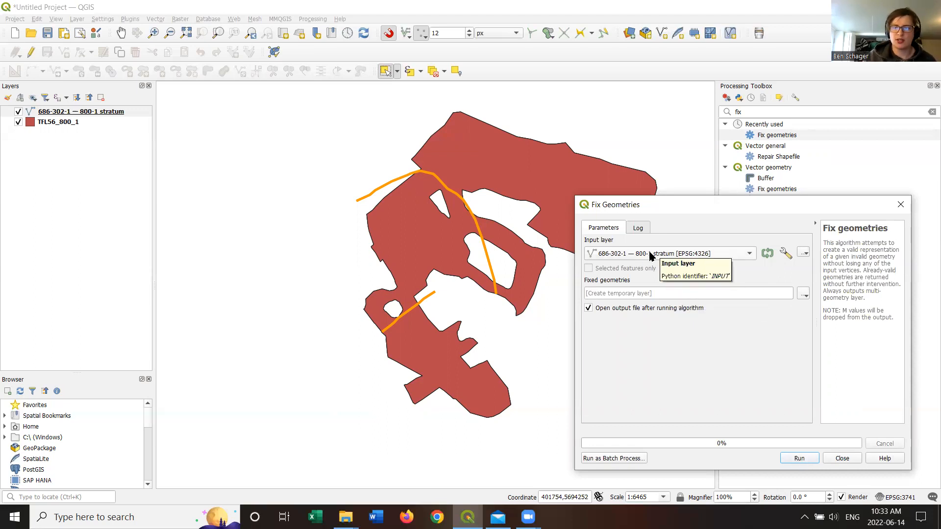
left_click(800, 459)
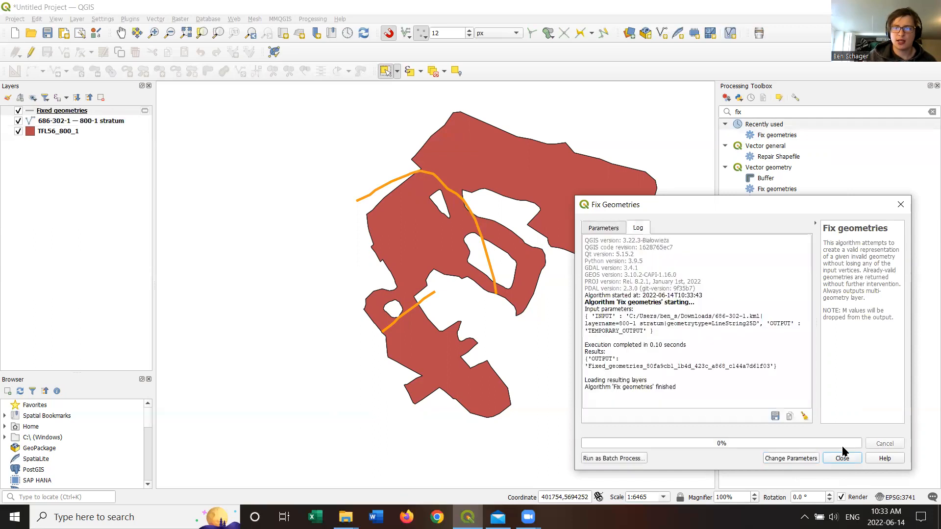
left_click(844, 459)
Rename the fixed geometries layer to "split lines" and hide the 686-302-1 — 800-1 stratum layer
left_click(62, 112)
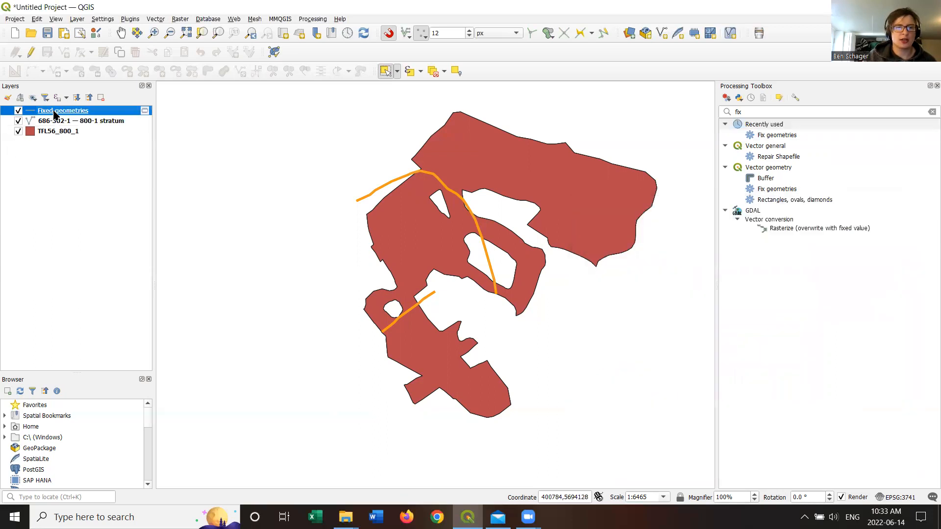
right_click(58, 114)
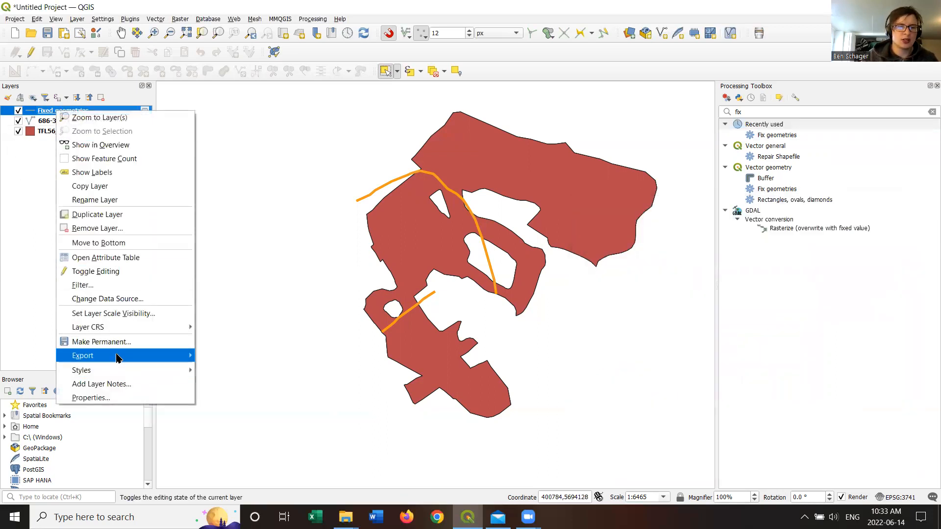
left_click(123, 199)
type("split lines")
key("Return")
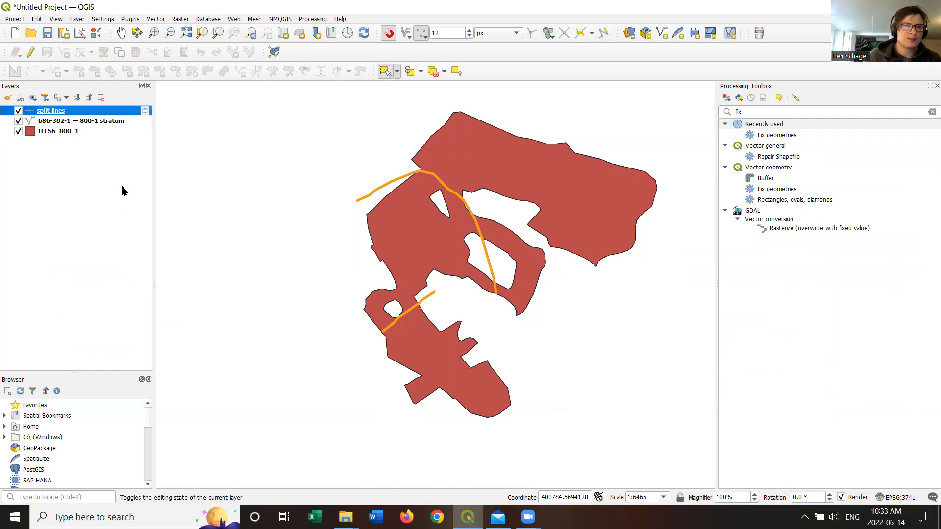
left_click(18, 122)
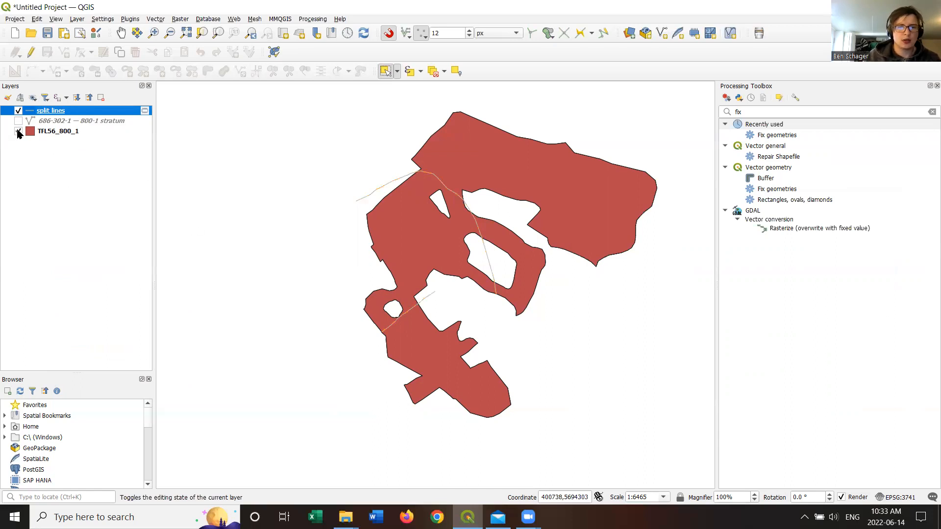
Extend the southern split line's southwest end past the polygon boundary with the Vertex Tool, save the layer edits and clear the selection
scroll(392, 351, "up", 2)
scroll(306, 239, "up", 2)
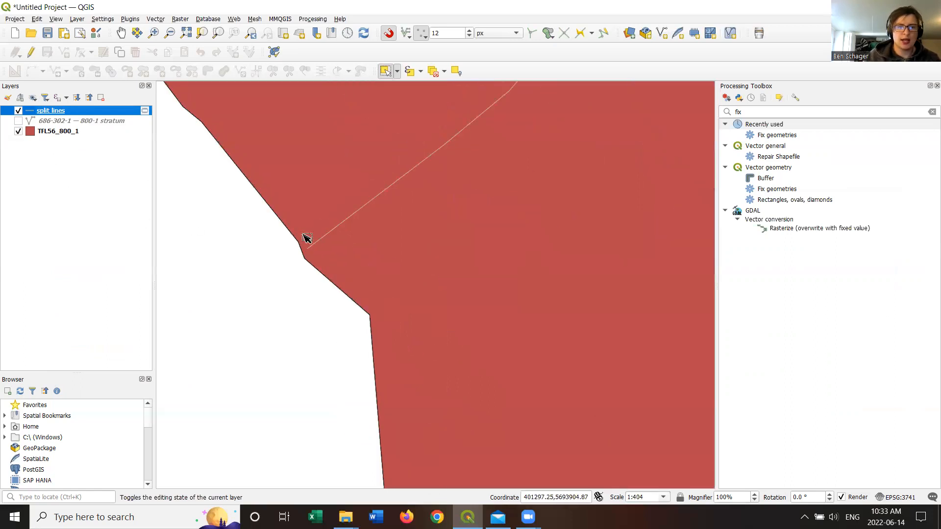
scroll(314, 255, "up", 1)
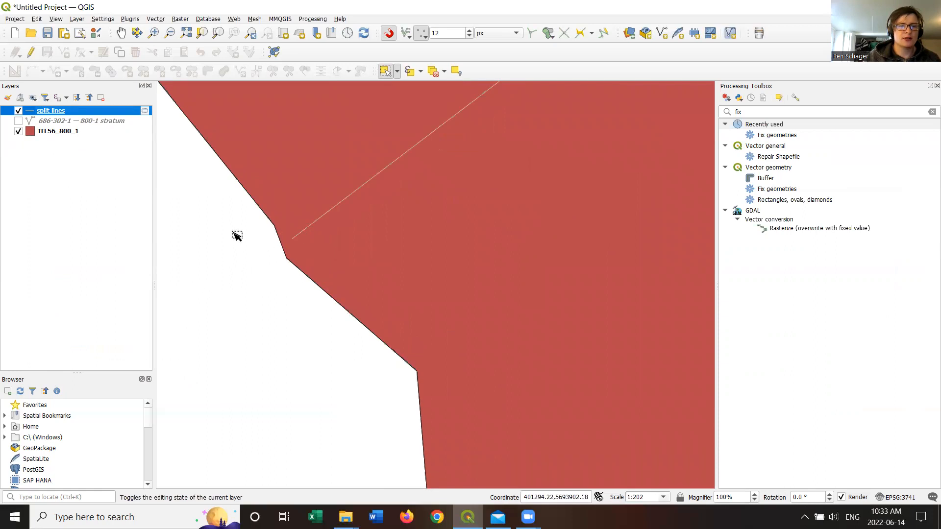
left_click(31, 52)
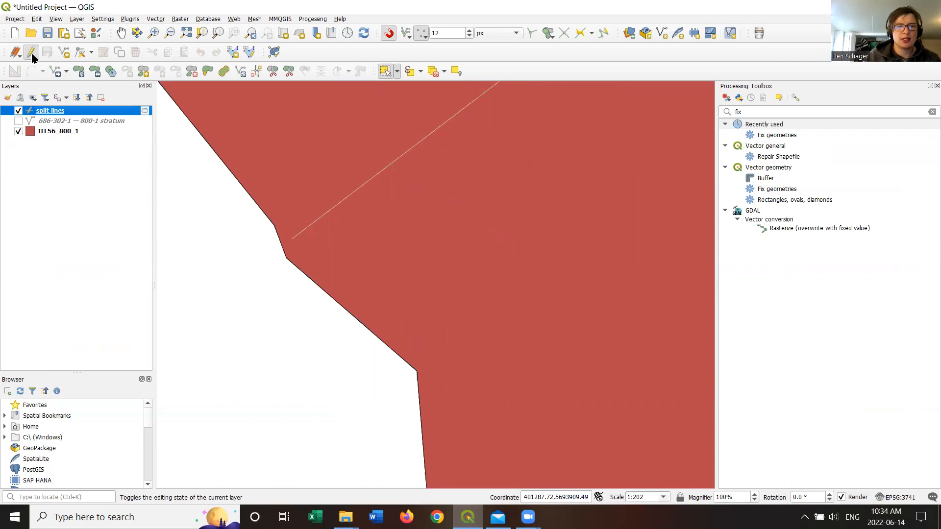
left_click(360, 191)
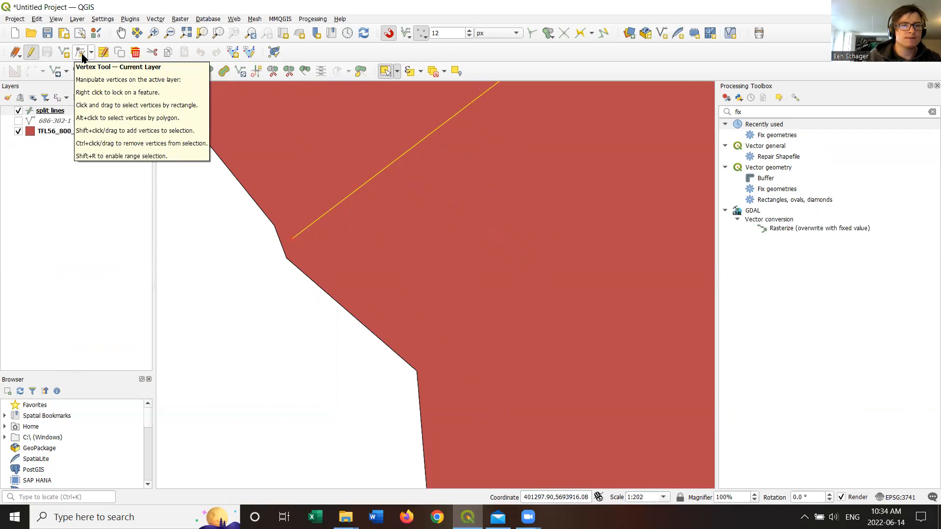
left_click(81, 55)
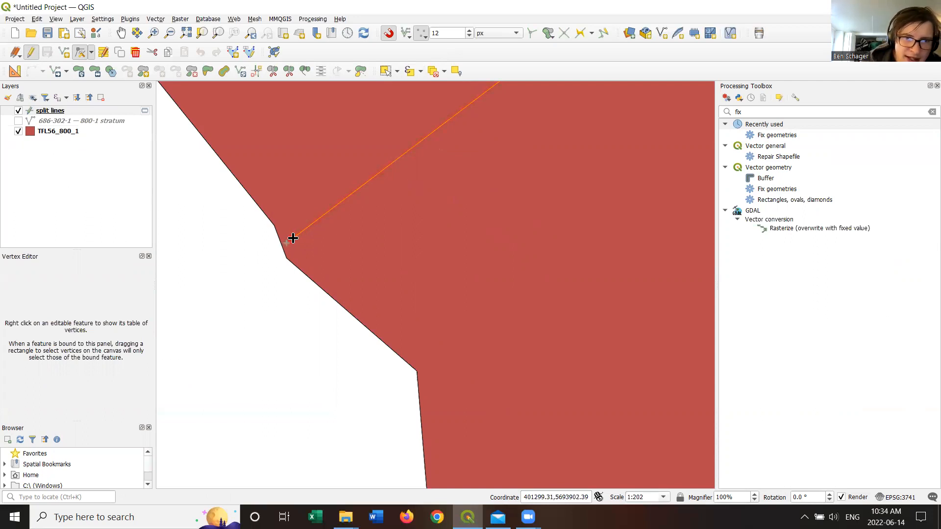
left_click(291, 238)
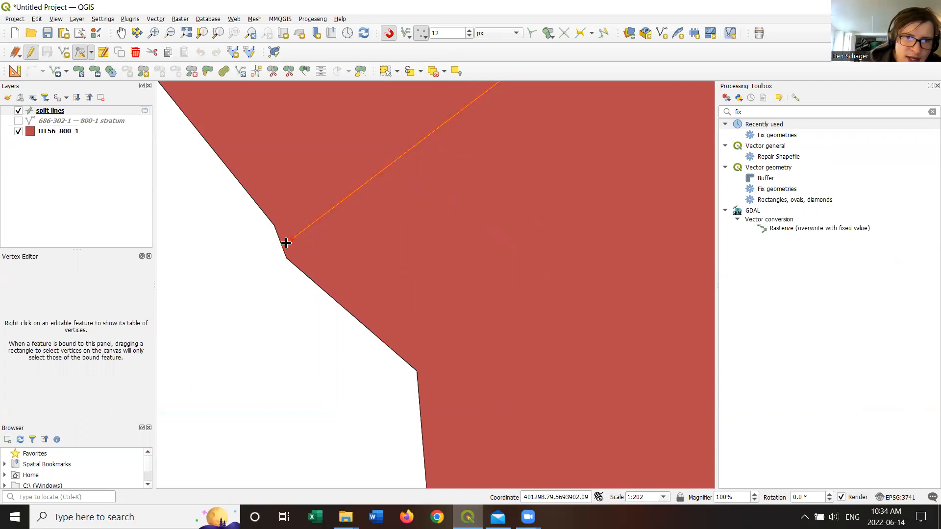
left_click(262, 259)
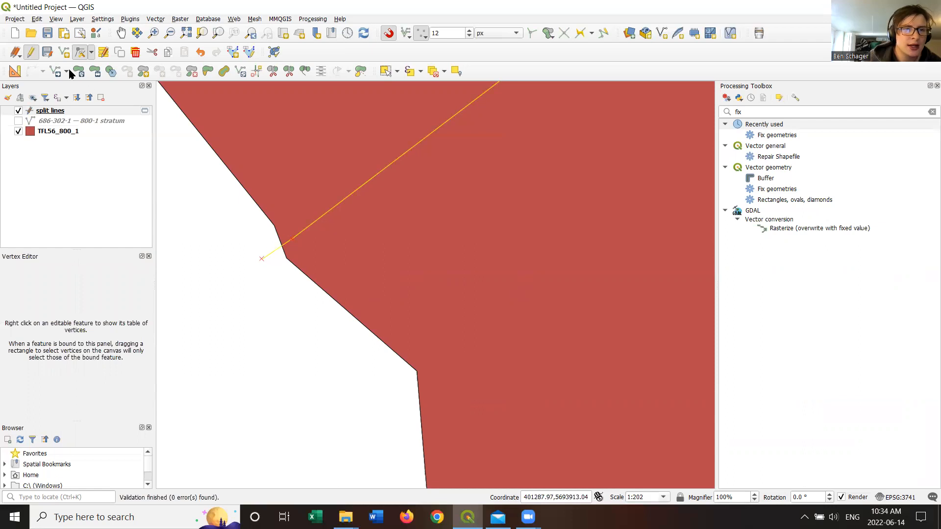
left_click(46, 52)
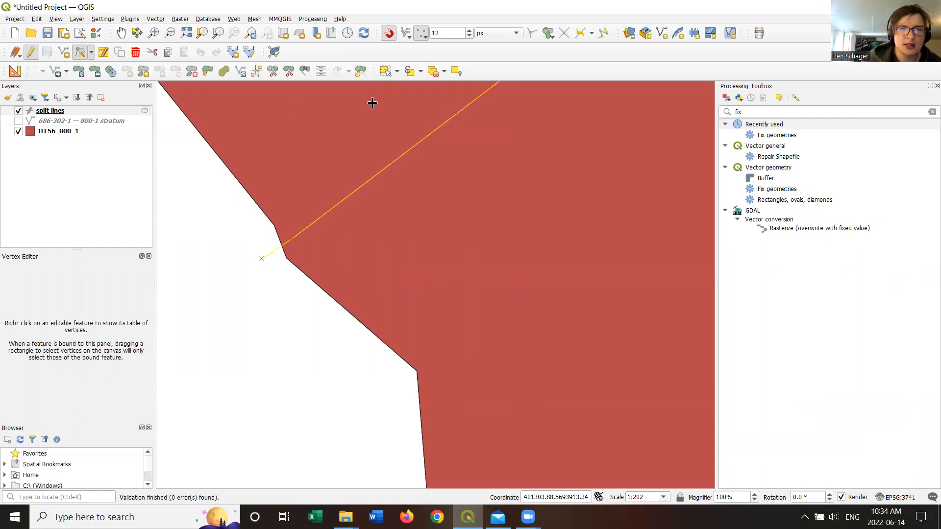
left_click(434, 74)
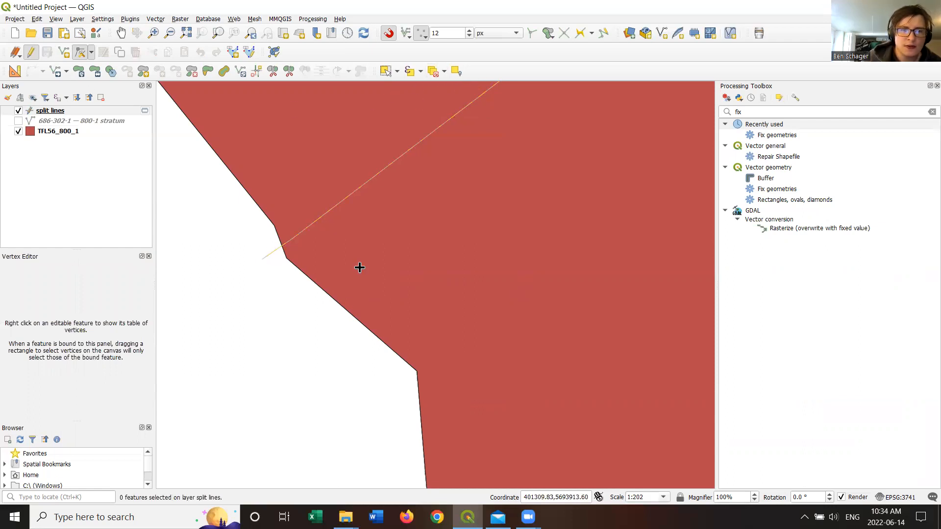
scroll(337, 334, "down", 4)
scroll(342, 330, "up", 1)
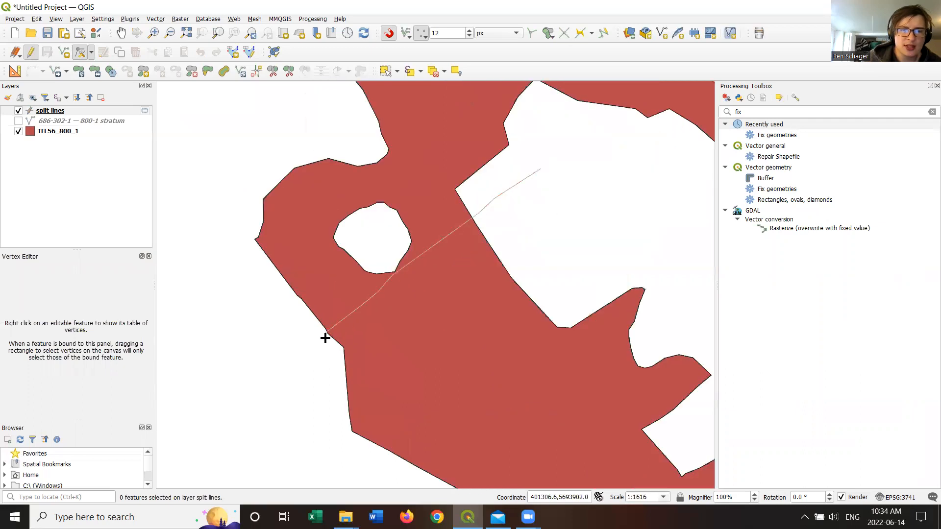
scroll(521, 153, "down", 4)
scroll(521, 153, "up", 2)
scroll(561, 330, "down", 2)
scroll(578, 395, "up", 1)
left_click_drag(579, 395, 506, 345)
scroll(505, 345, "down", 1)
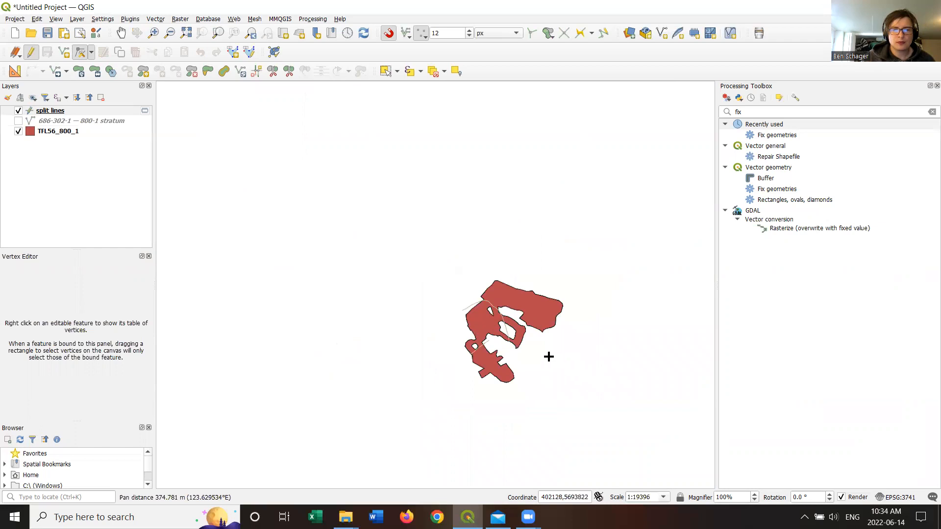
scroll(533, 354, "up", 1)
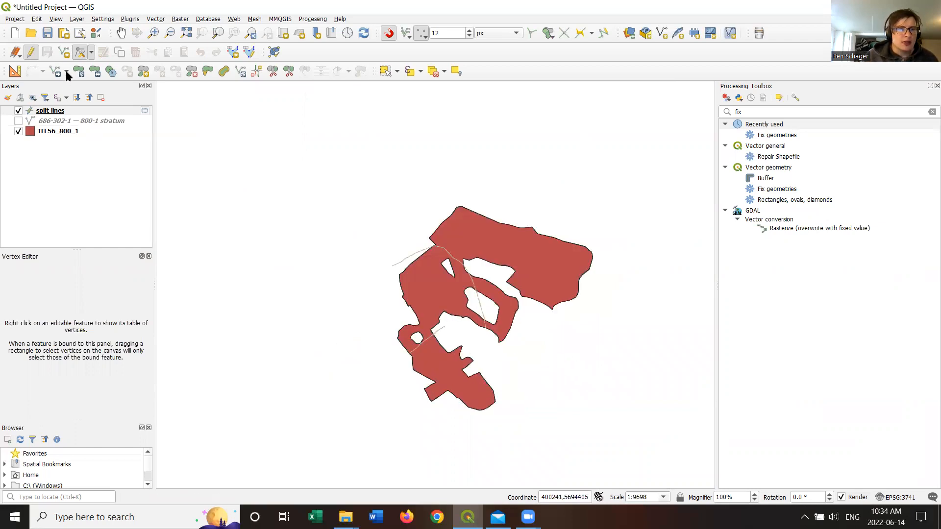
Search the processing algorithms for "split"
left_click(48, 115)
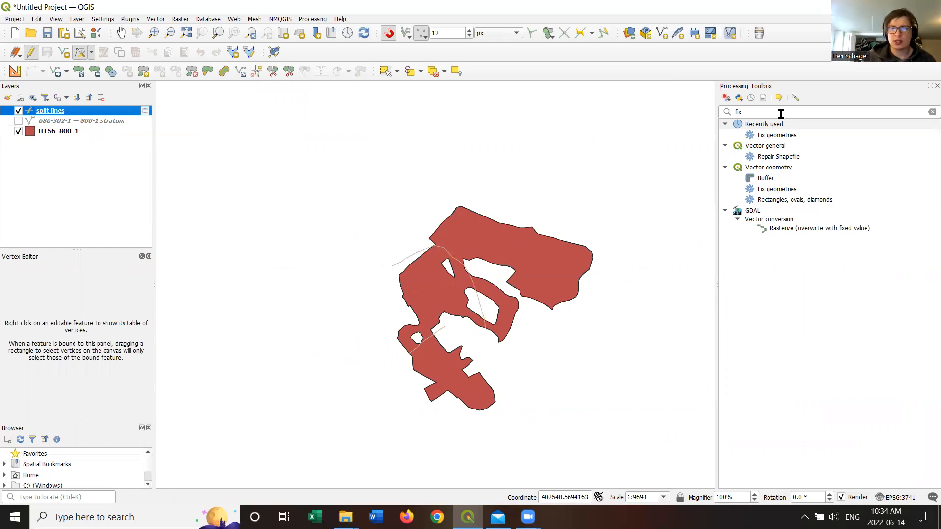
double_click(738, 112)
type("split")
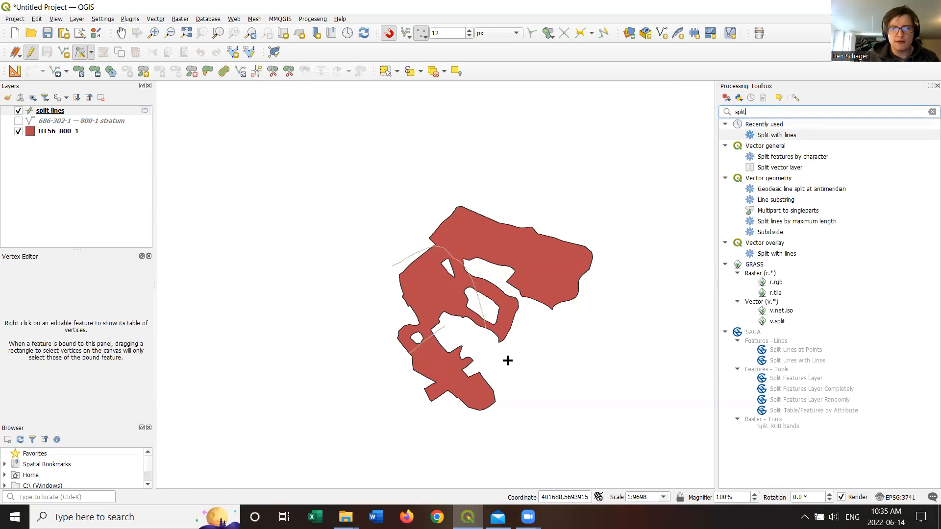
scroll(516, 365, "up", 1)
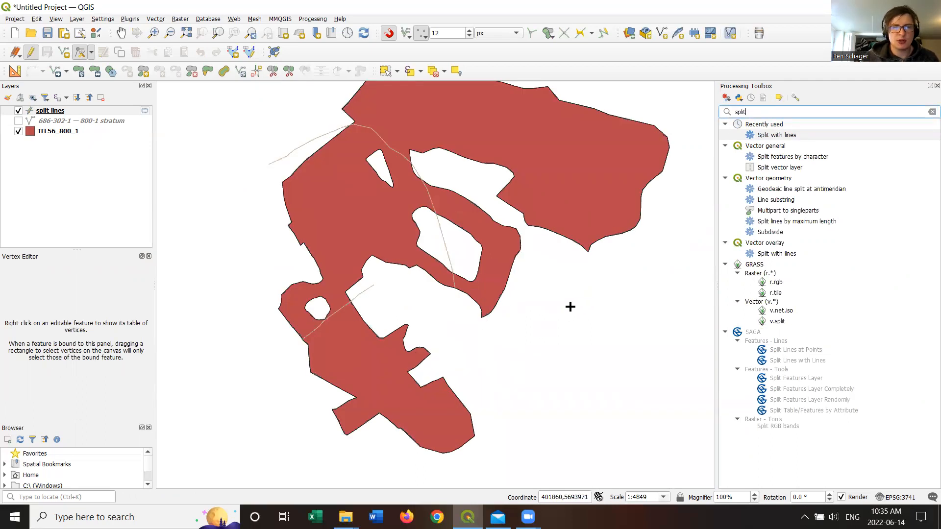
scroll(570, 307, "down", 1)
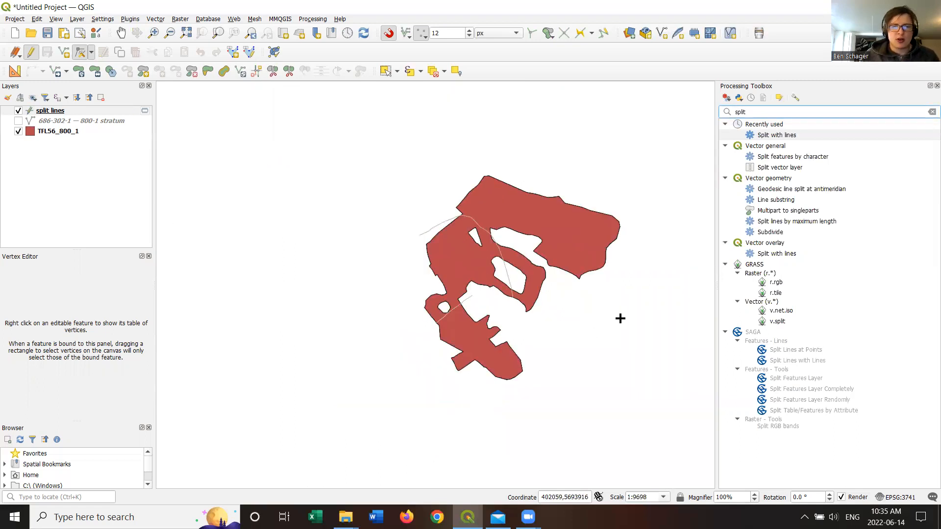
scroll(621, 318, "up", 1)
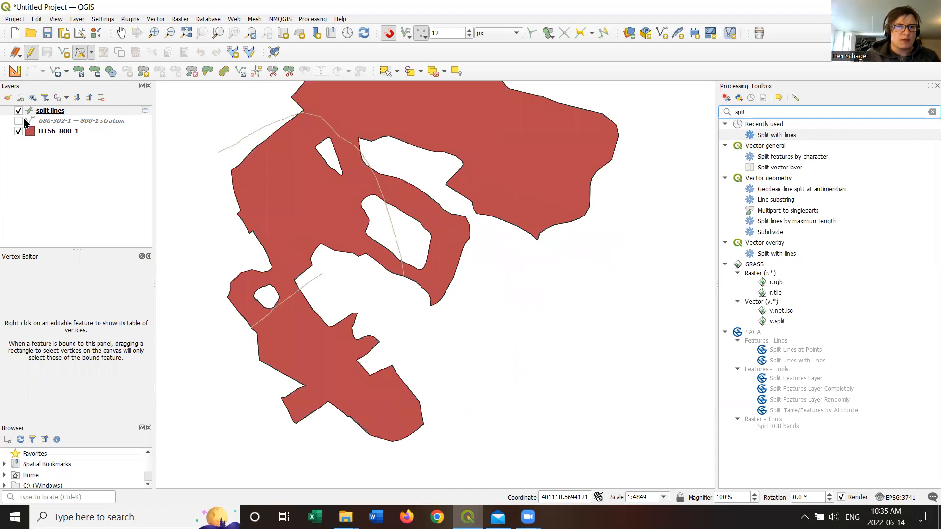
Hide the split lines layer, then open the TFL56_800_1 attribute table, dock it below the map and widen it
left_click(19, 111)
left_click(55, 133)
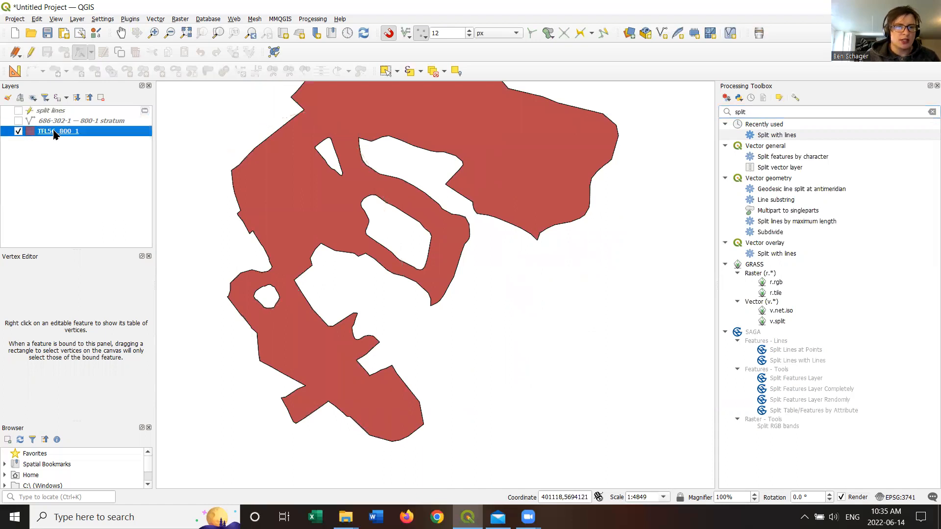
right_click(55, 134)
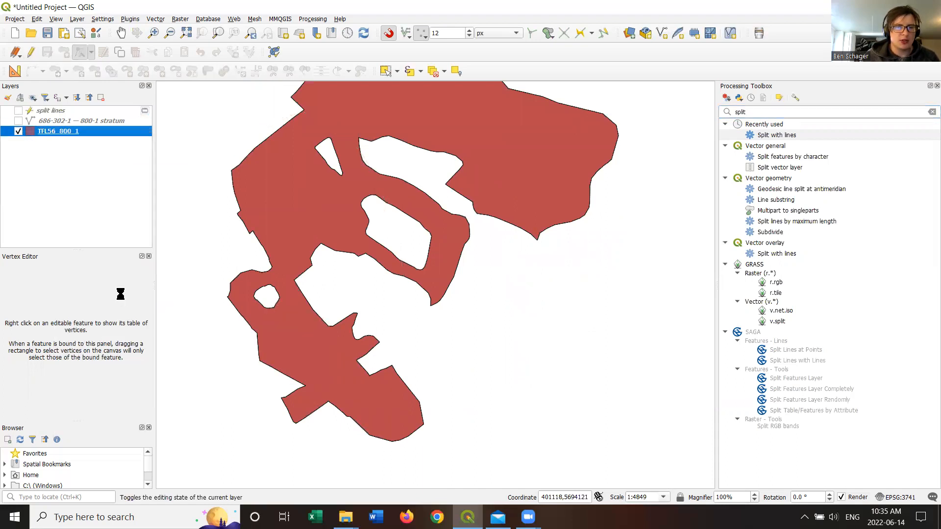
left_click(122, 295)
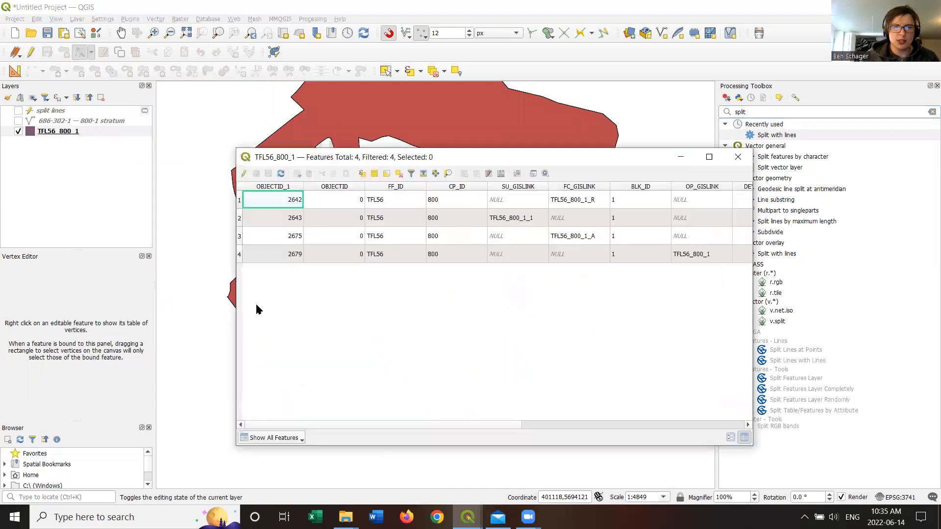
left_click(532, 173)
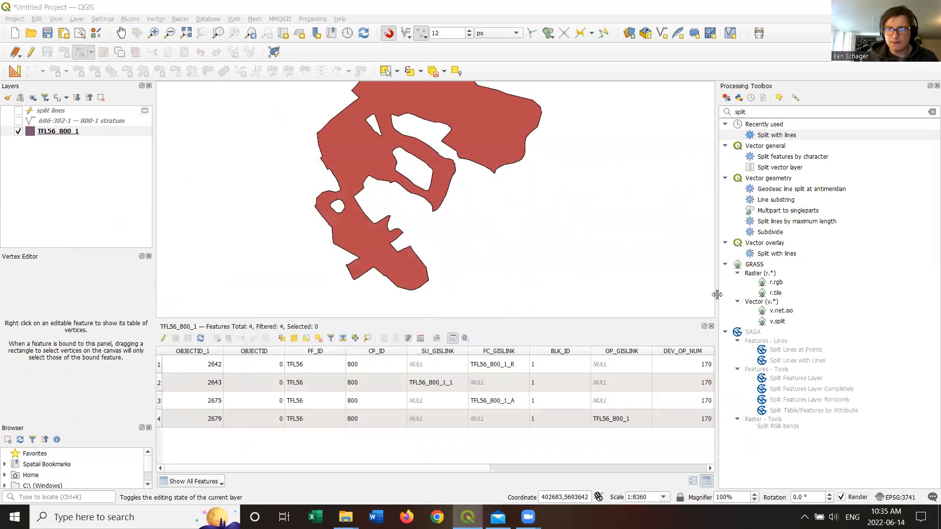
left_click_drag(717, 295, 891, 296)
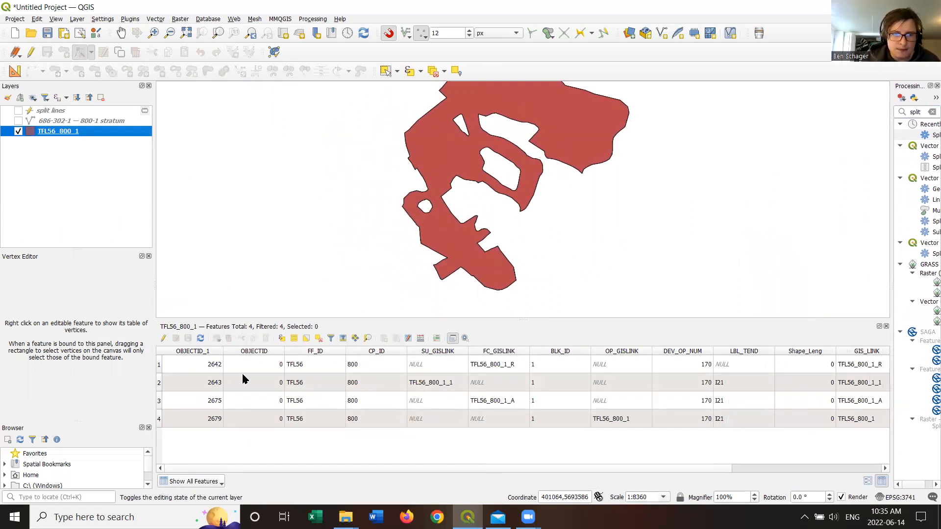
Select the four TFL56_800_1 features one at a time and examine which part of the map each one covers
left_click(159, 365)
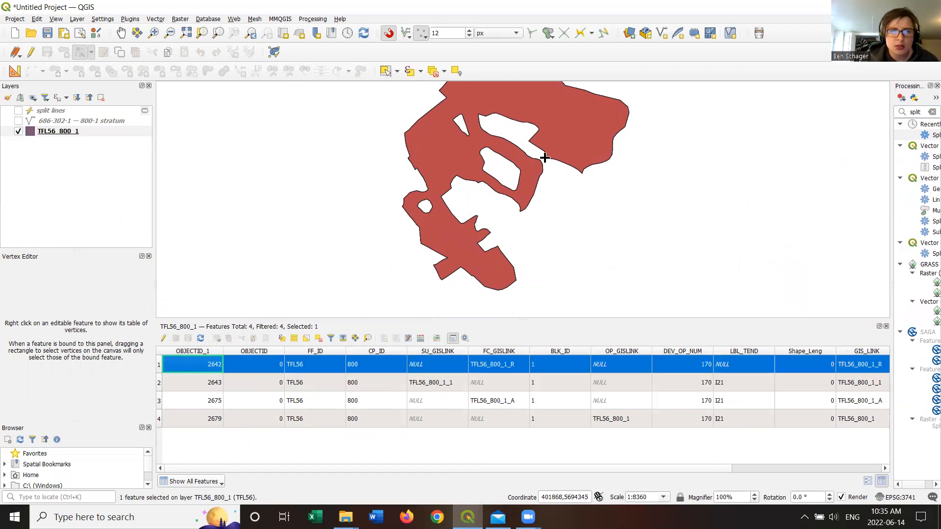
left_click_drag(624, 183, 555, 201)
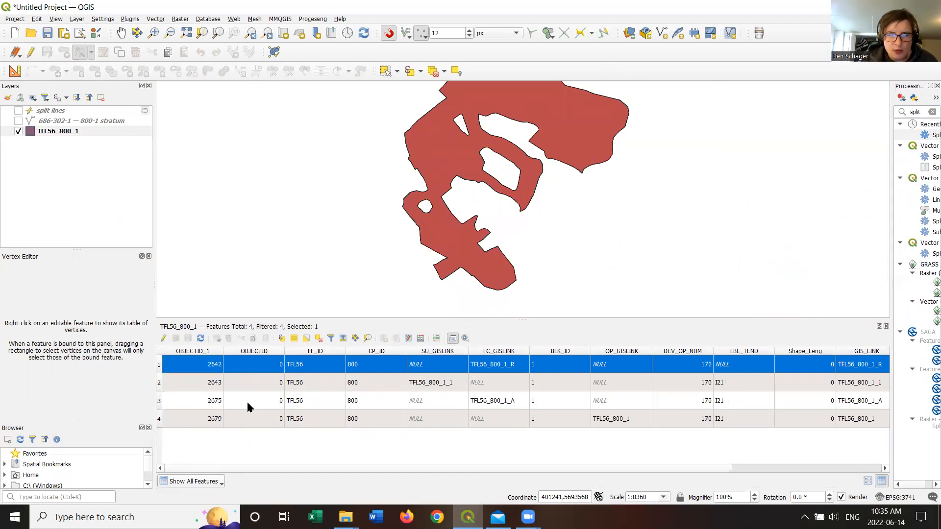
left_click(159, 386)
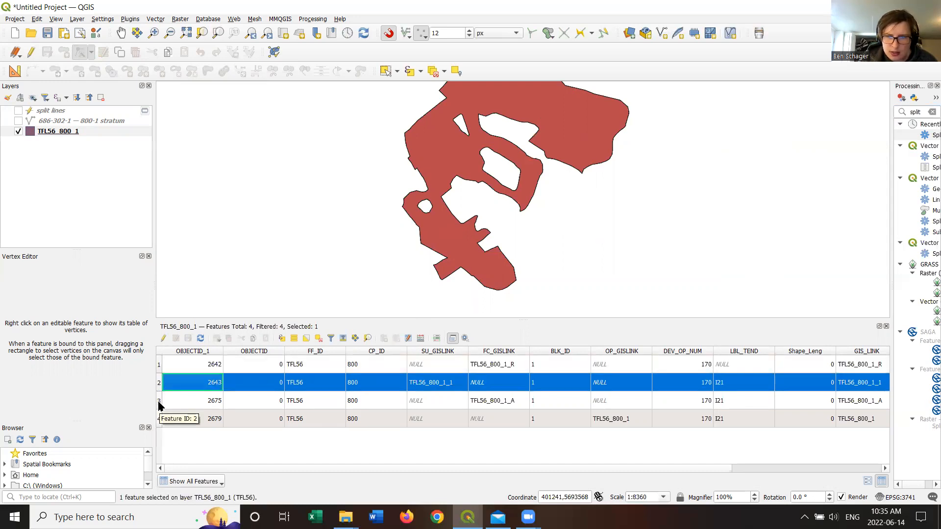
left_click(159, 403)
left_click(160, 419)
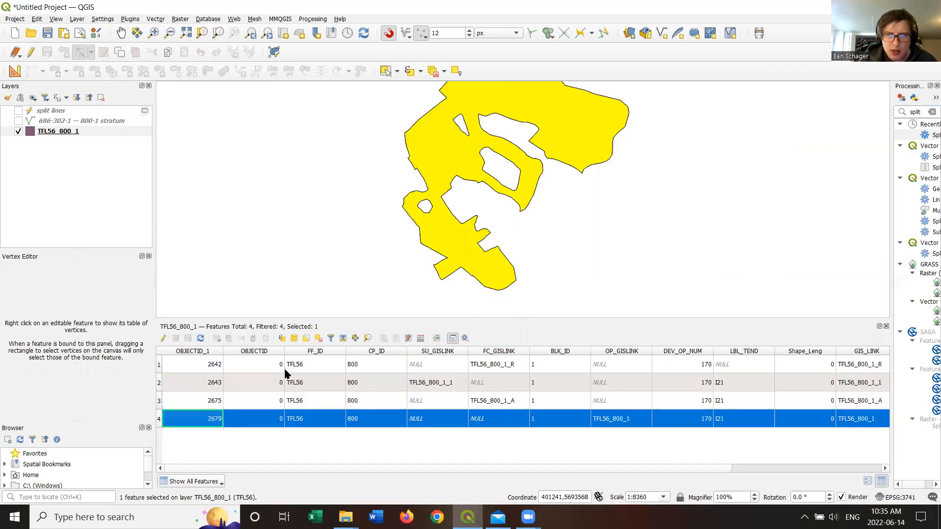
left_click_drag(701, 154, 672, 179)
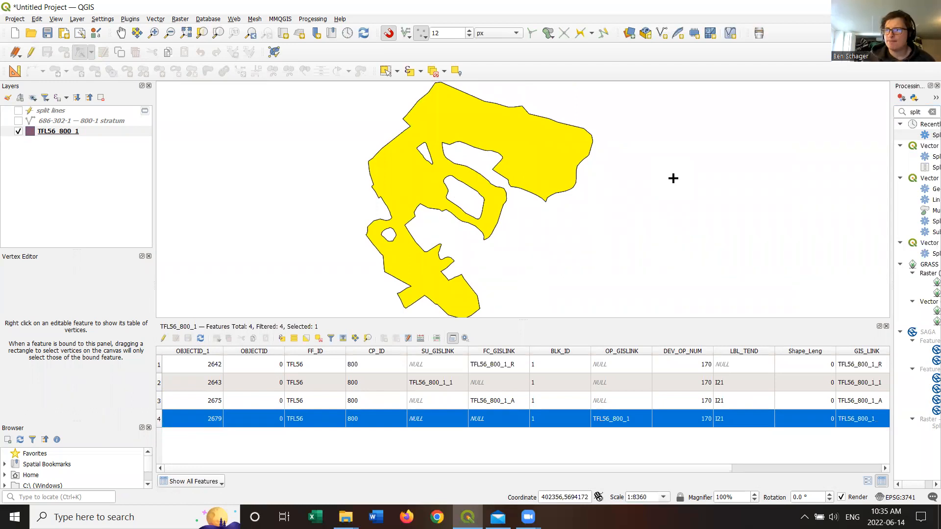
left_click(940, 190)
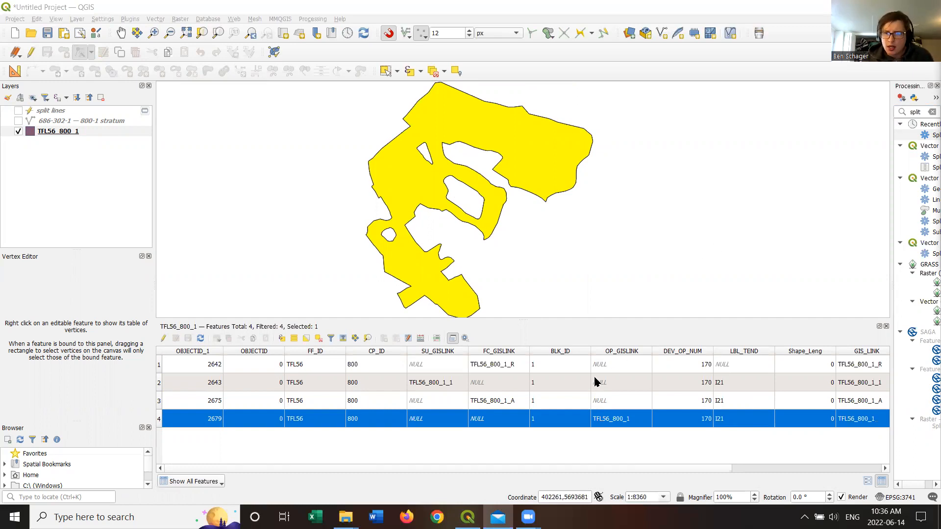
Run Fix geometries on only the TFL56_800_1_A feature of the TFL56_800_1 layer, with the output as a temporary layer
left_click(160, 401)
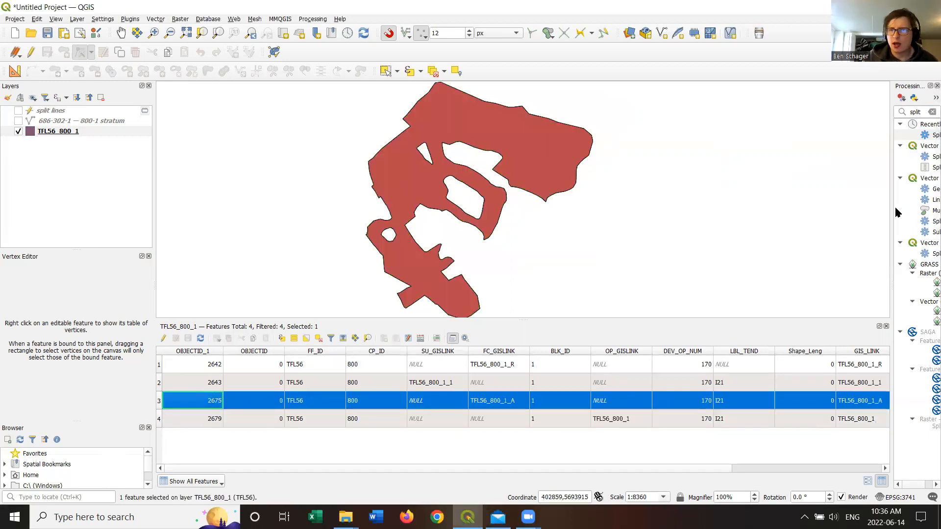
left_click_drag(892, 216, 772, 224)
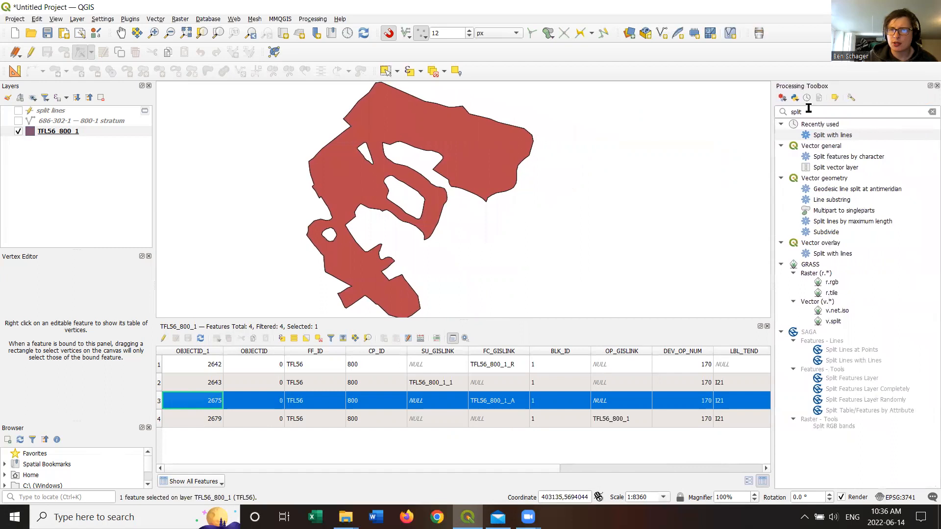
left_click_drag(828, 115, 725, 115)
type("fix")
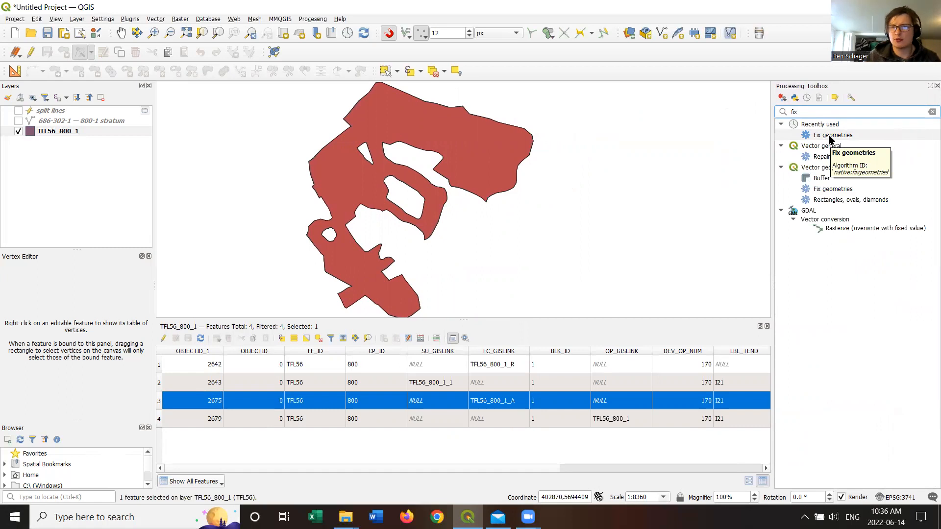
double_click(829, 136)
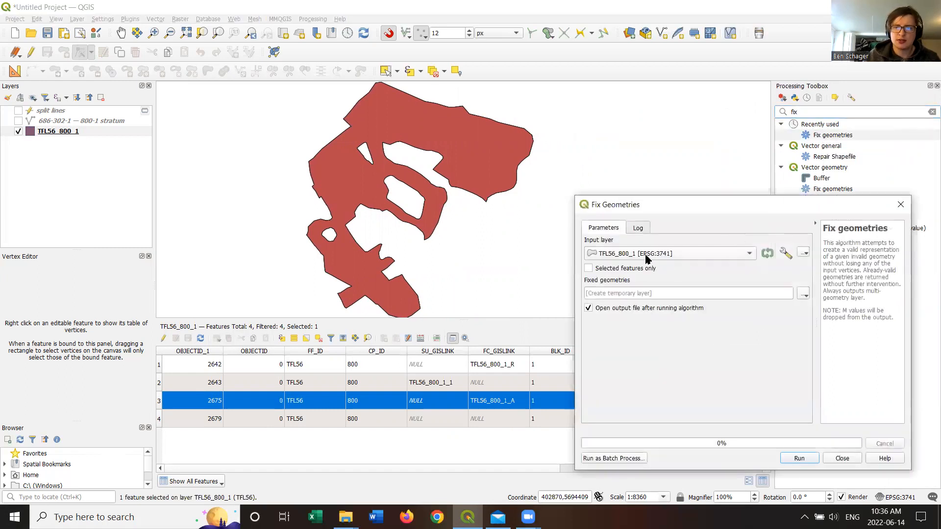
left_click(589, 269)
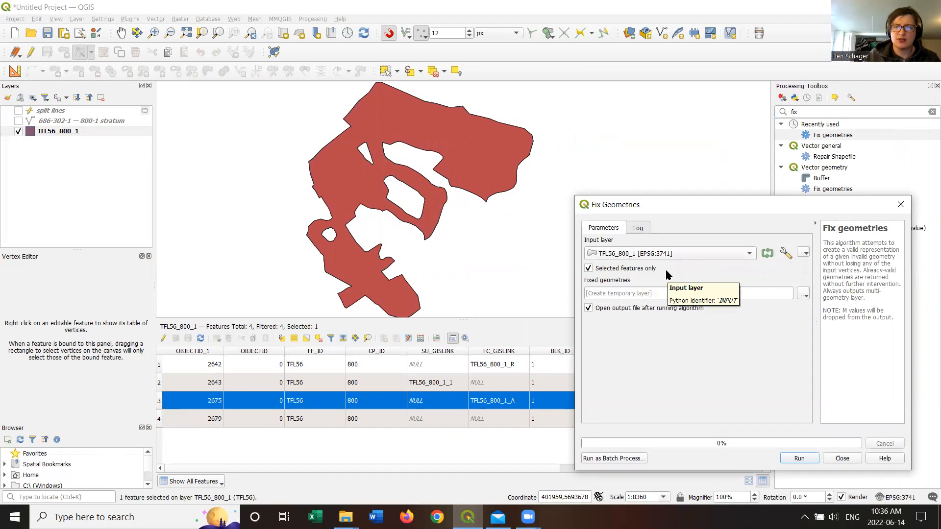
left_click(799, 459)
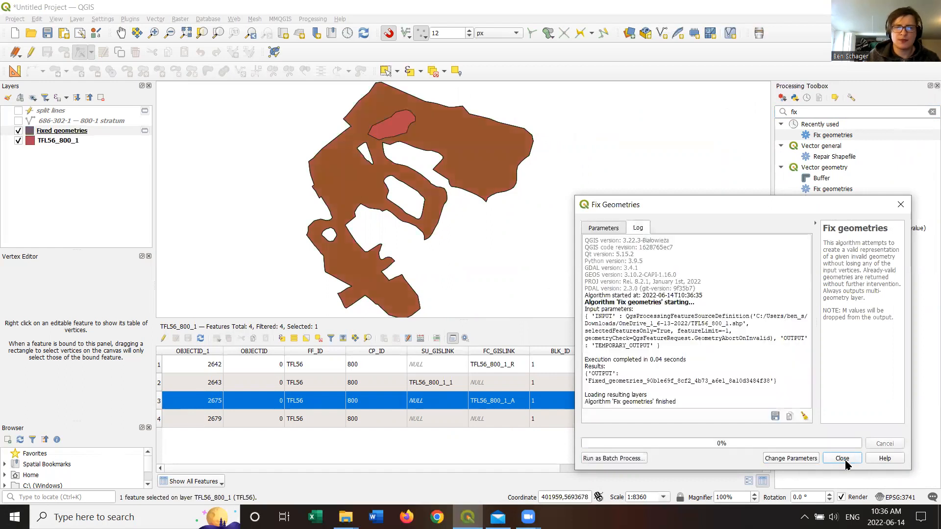
left_click(842, 459)
Hide the TFL56_800_1 layer, show the split lines over the Fixed geometries layer and enlarge the map area
left_click(55, 131)
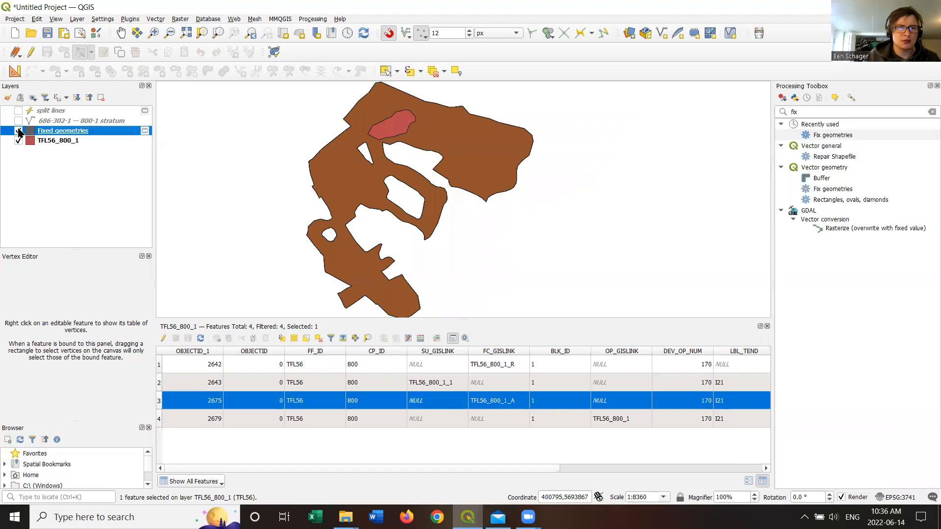
left_click(18, 131)
left_click(18, 141)
left_click(18, 131)
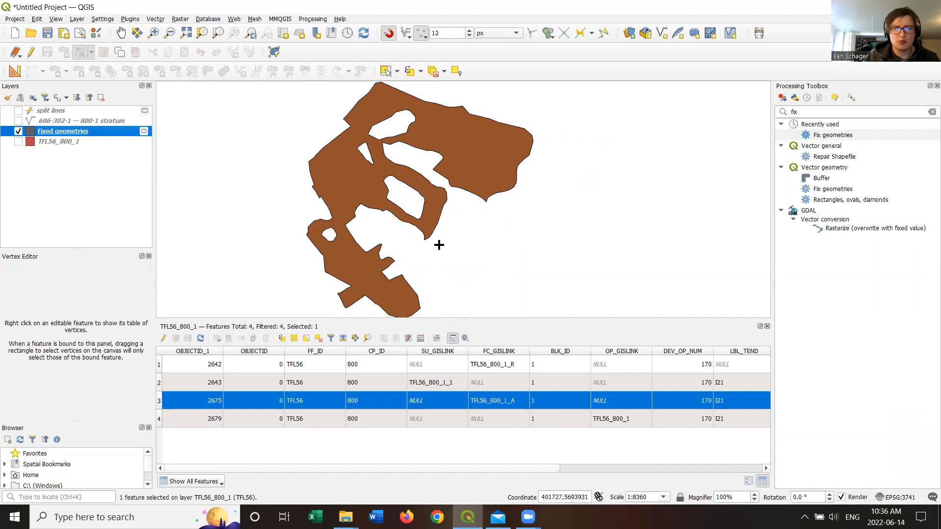
left_click_drag(533, 319, 533, 340)
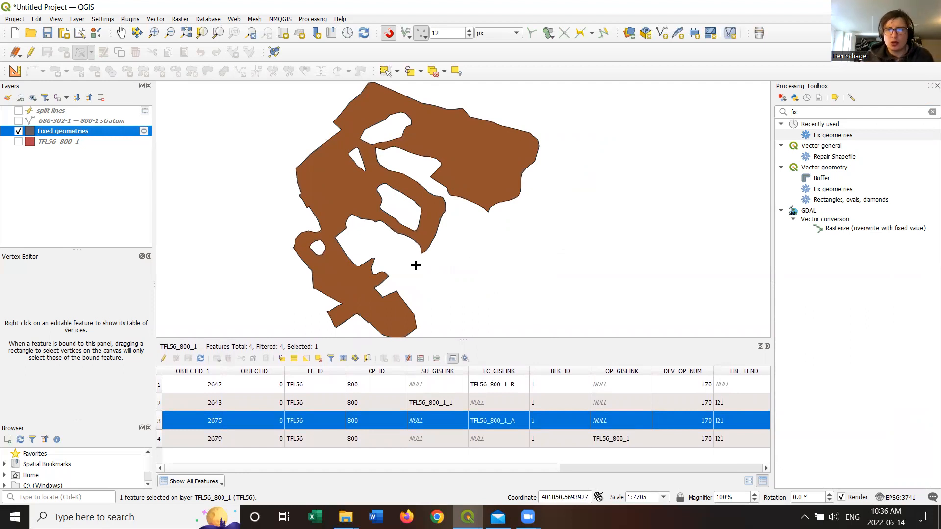
left_click(19, 111)
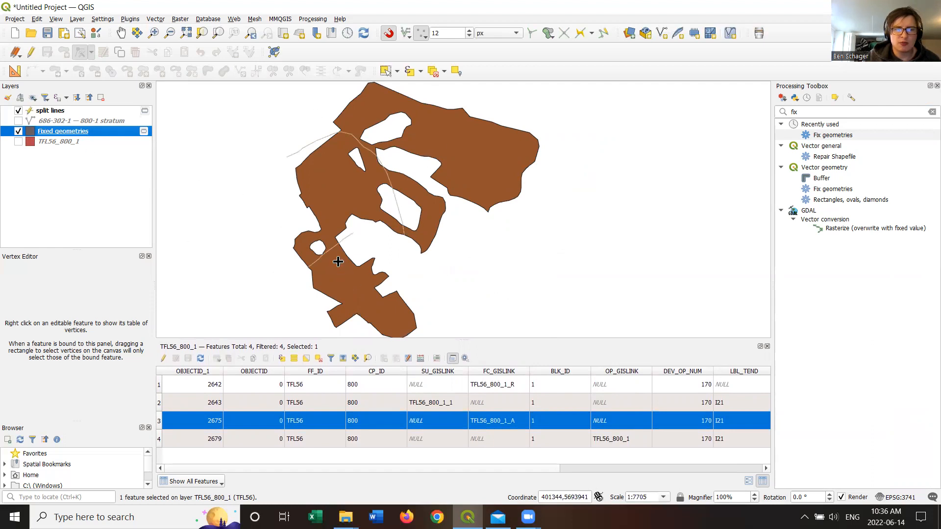
left_click_drag(418, 339, 419, 352)
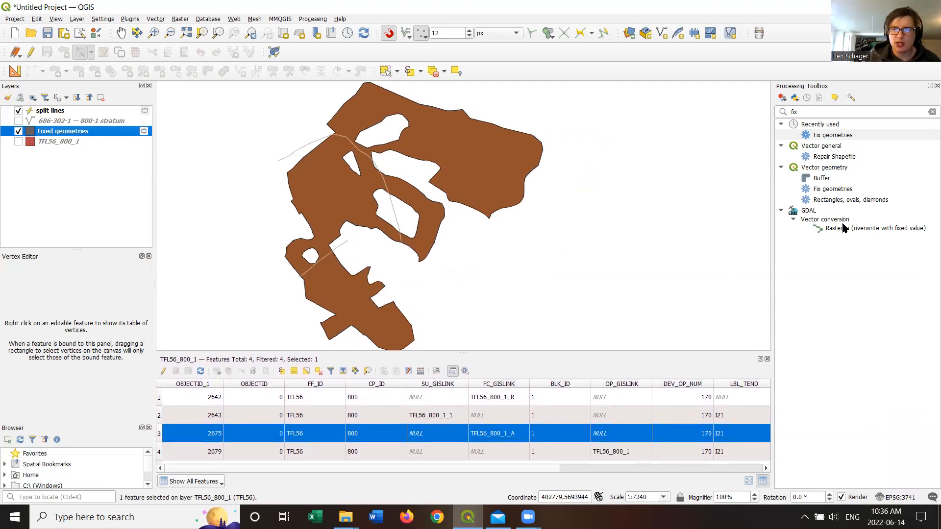
Run Split with lines on the Fixed geometries layer with split lines as the split layer and a temporary output layer
left_click_drag(808, 112, 725, 131)
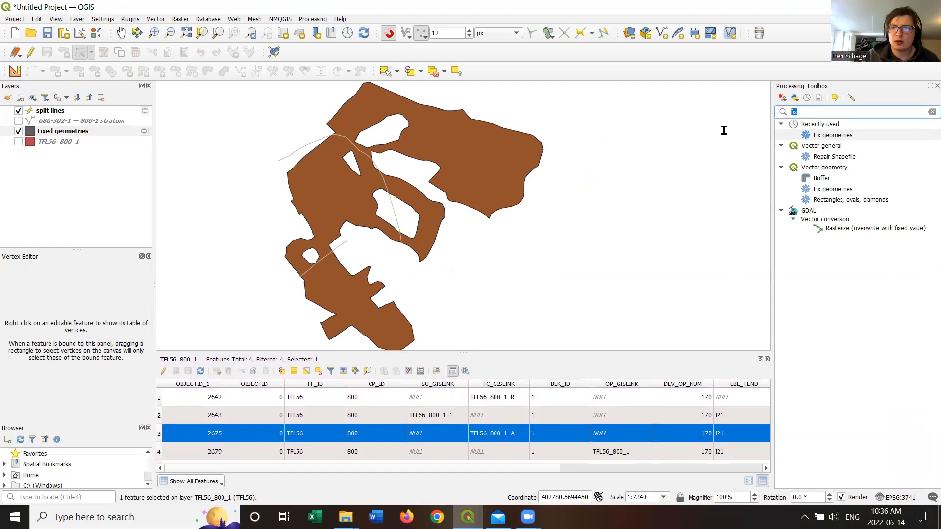
key("BackSpace")
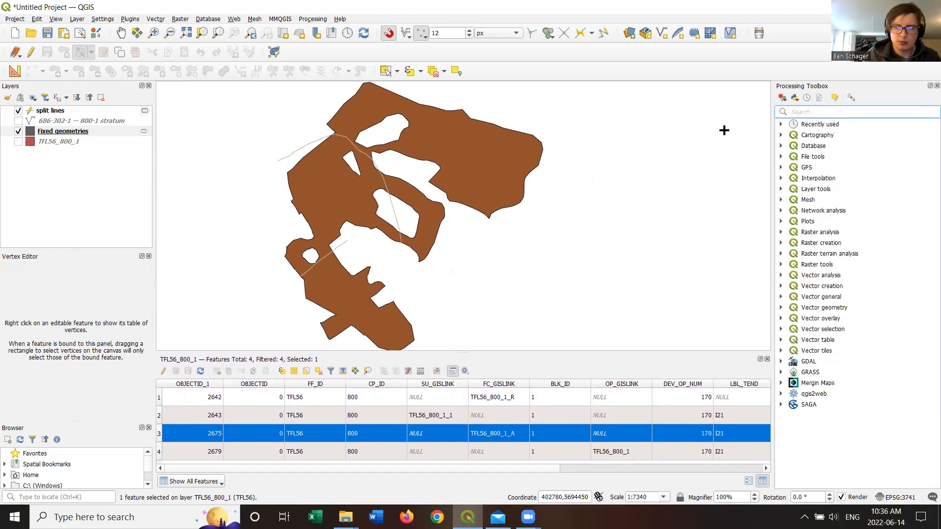
type("split with")
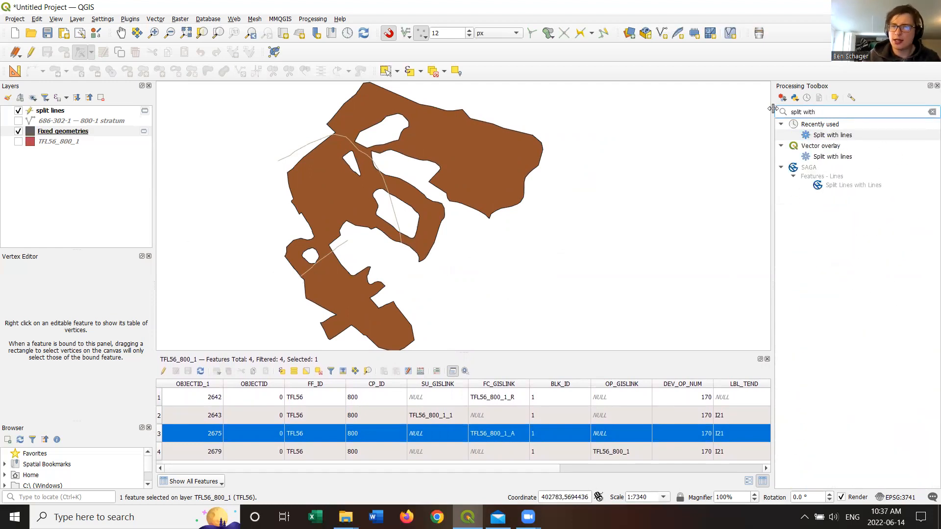
double_click(843, 157)
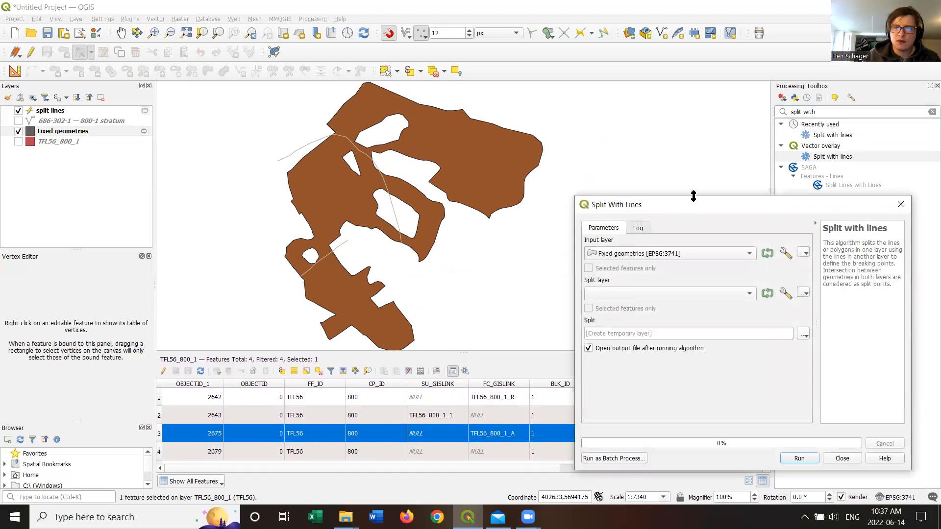
left_click_drag(689, 201, 693, 112)
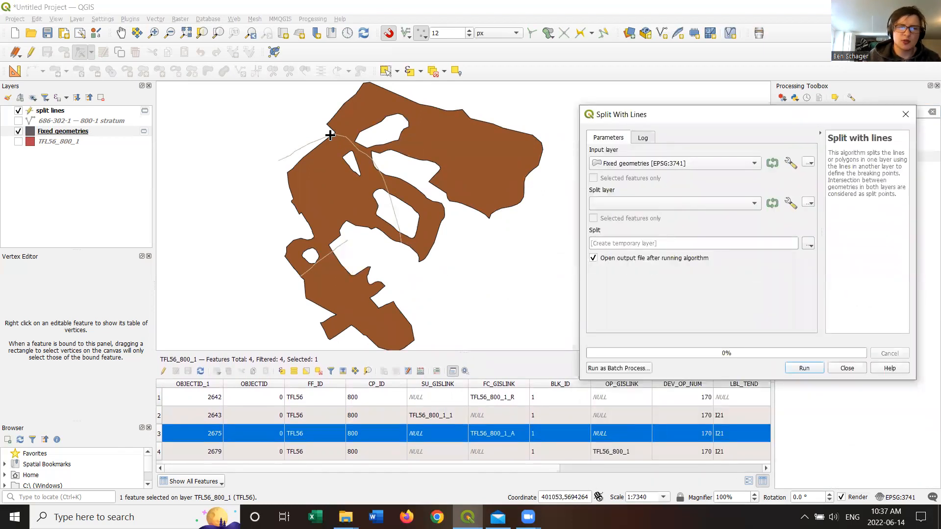
left_click(710, 164)
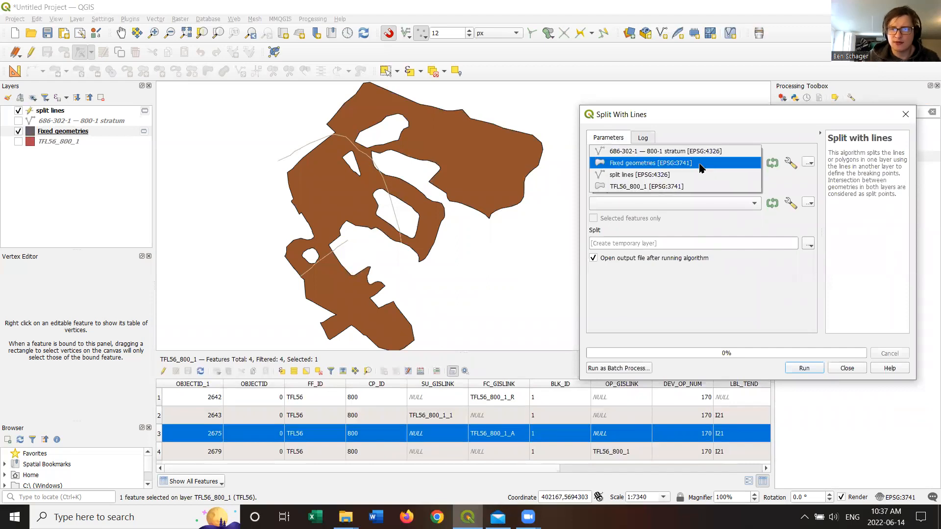
left_click(661, 164)
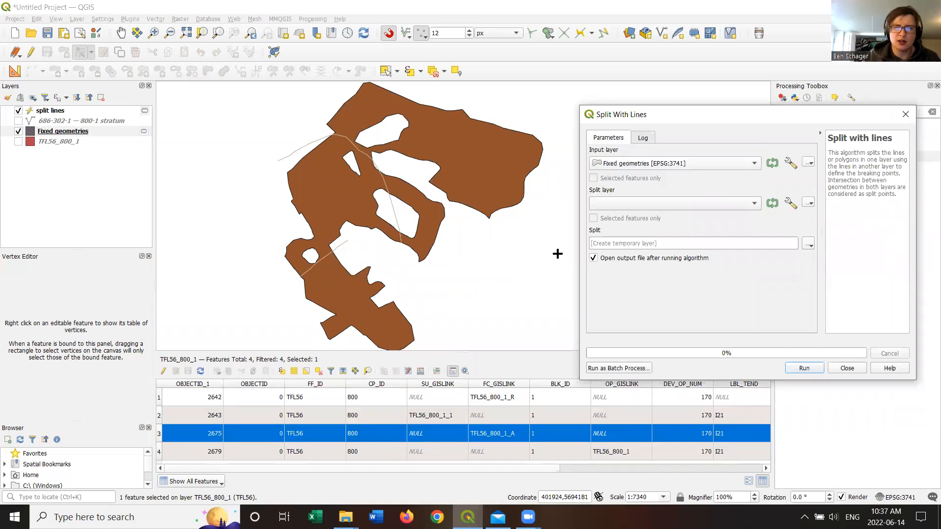
left_click(651, 209)
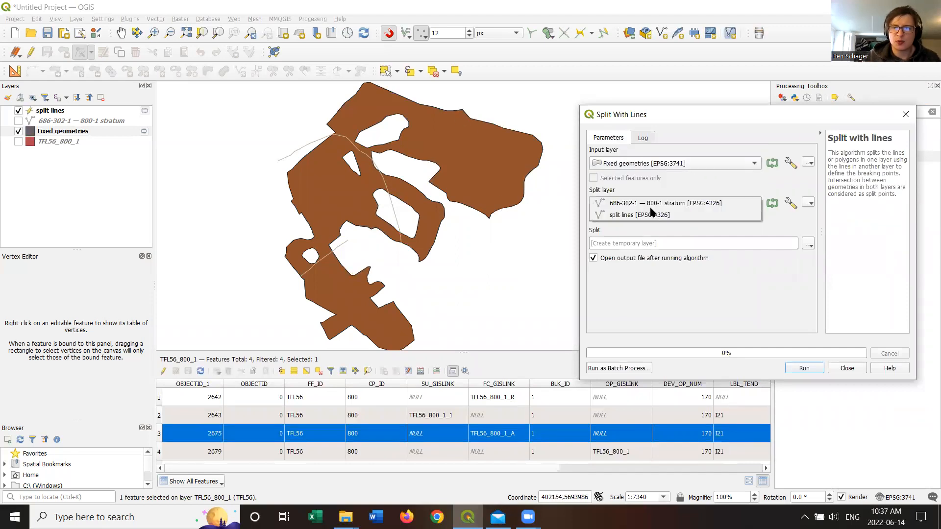
left_click(623, 217)
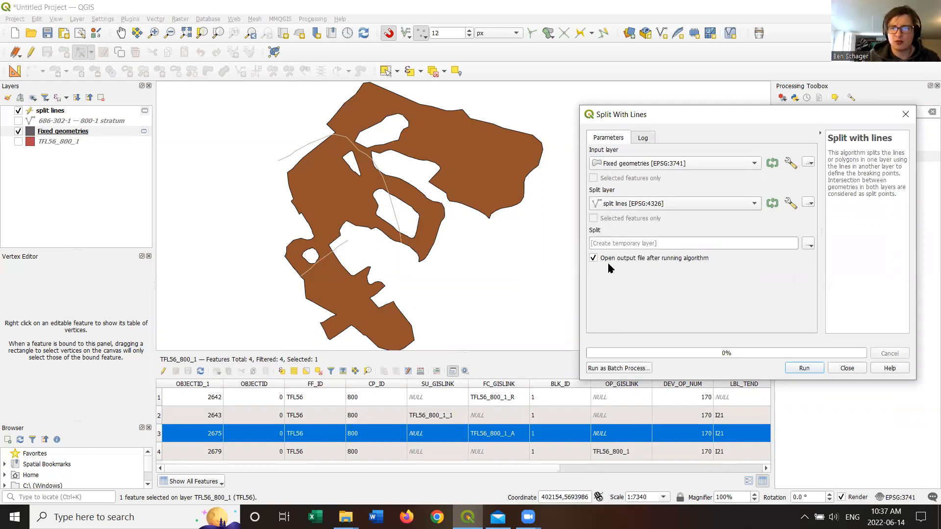
left_click(806, 367)
left_click(847, 368)
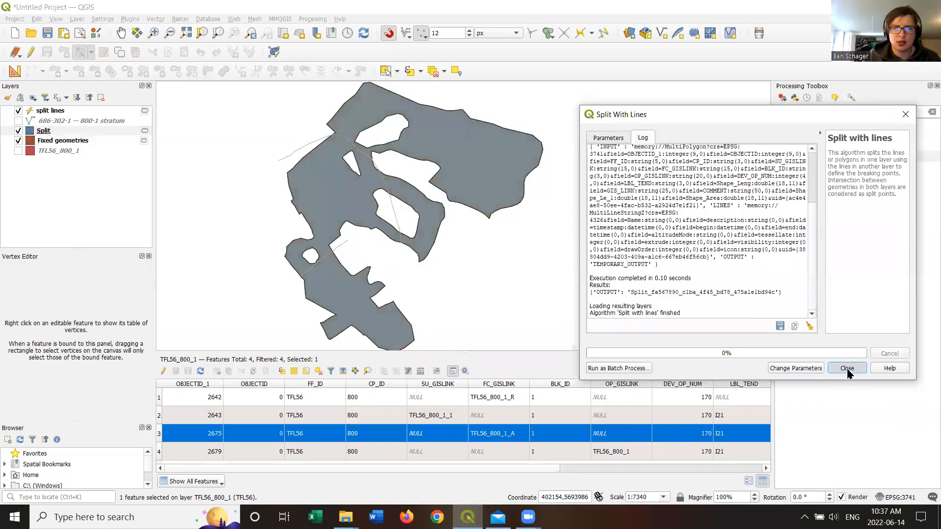
Hide the Fixed geometries and split lines layers, leaving the Split layer displayed and active
left_click(44, 132)
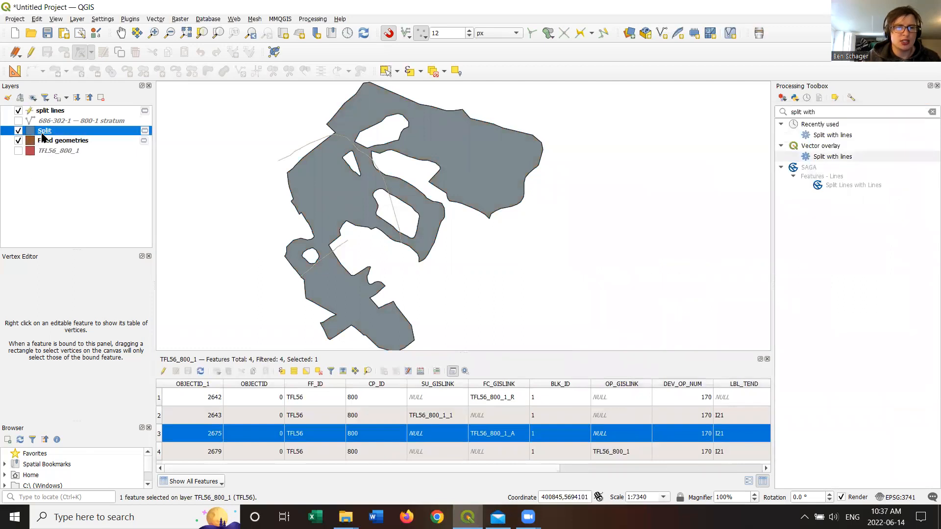
left_click(18, 141)
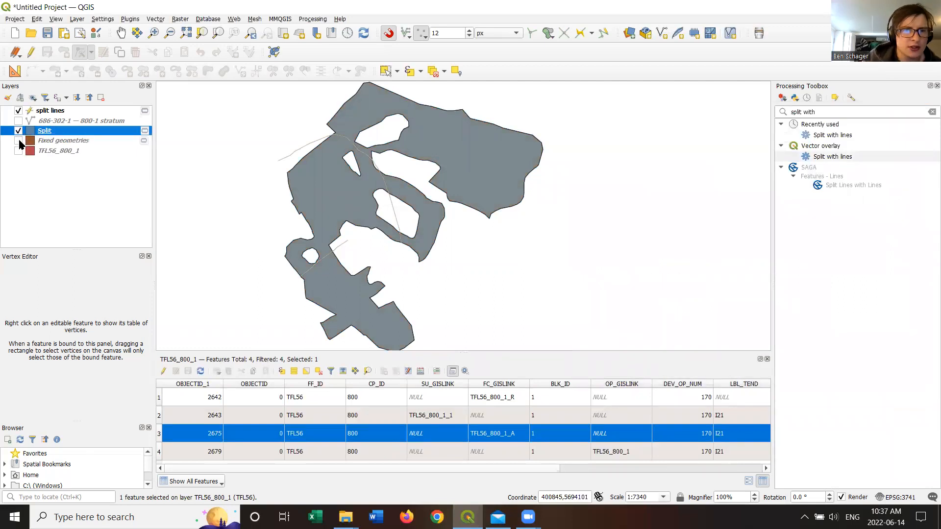
left_click(18, 112)
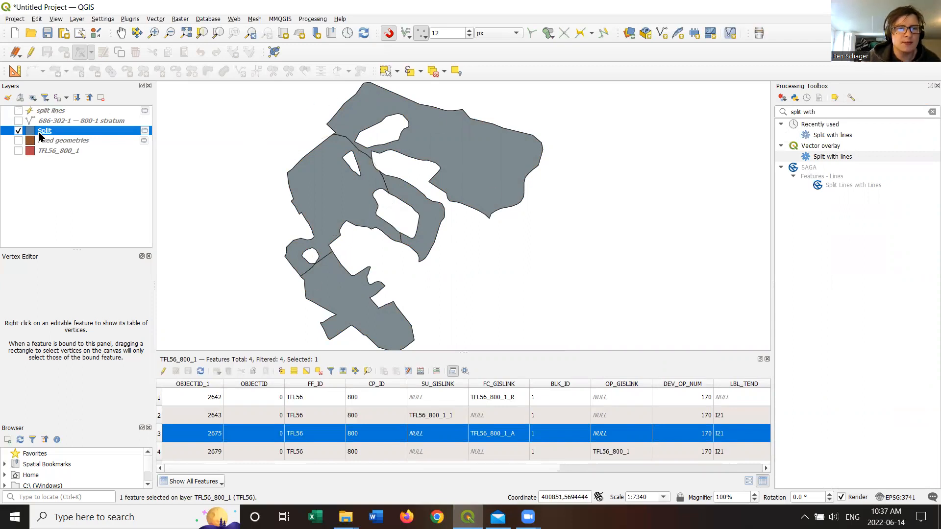
Select the polygons of the Split layer in the map to examine how the area was divided, then clear the selection
left_click(386, 72)
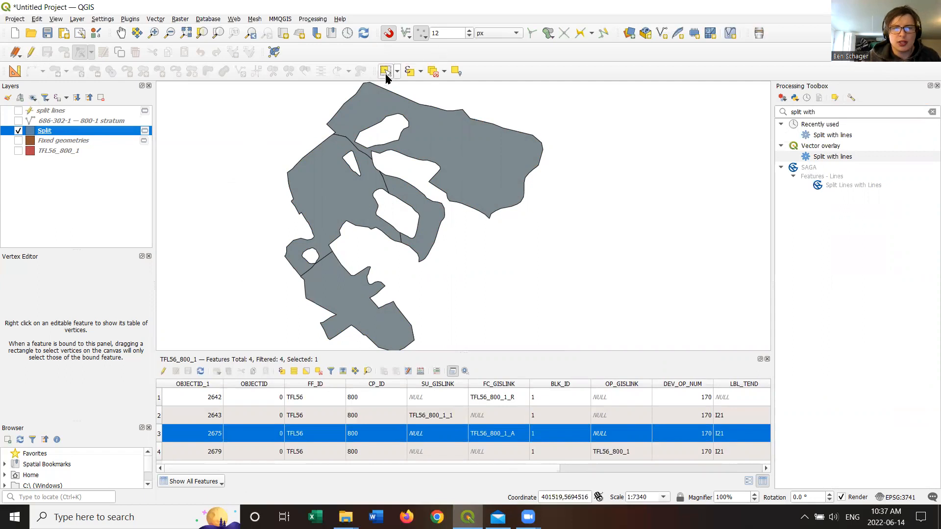
left_click(485, 152)
left_click(429, 223)
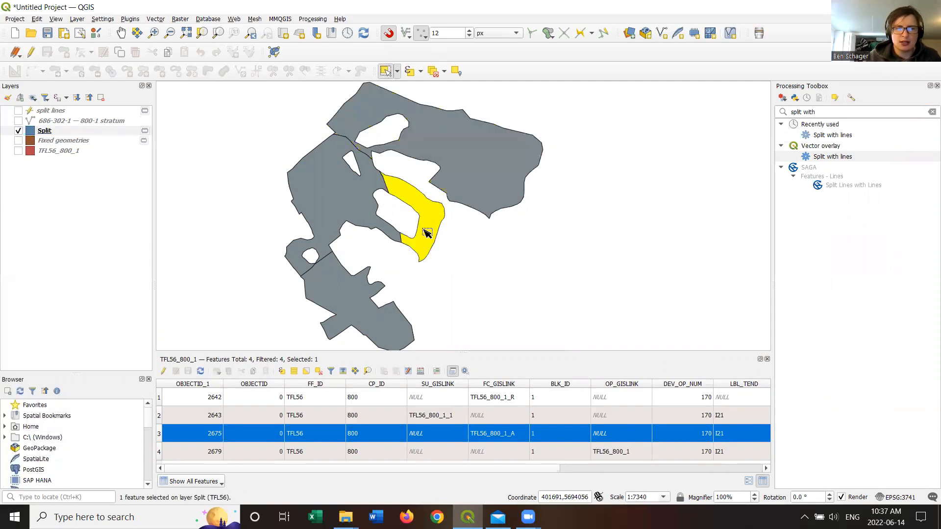
left_click(435, 238)
left_click(435, 221)
left_click(486, 149)
left_click(436, 222, "shift")
left_click(518, 277)
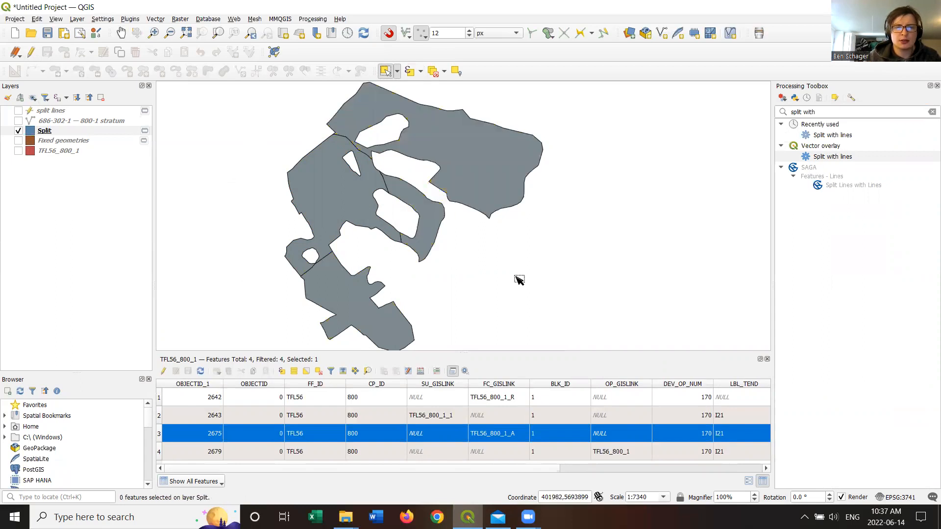
left_click(300, 194)
left_click(321, 296)
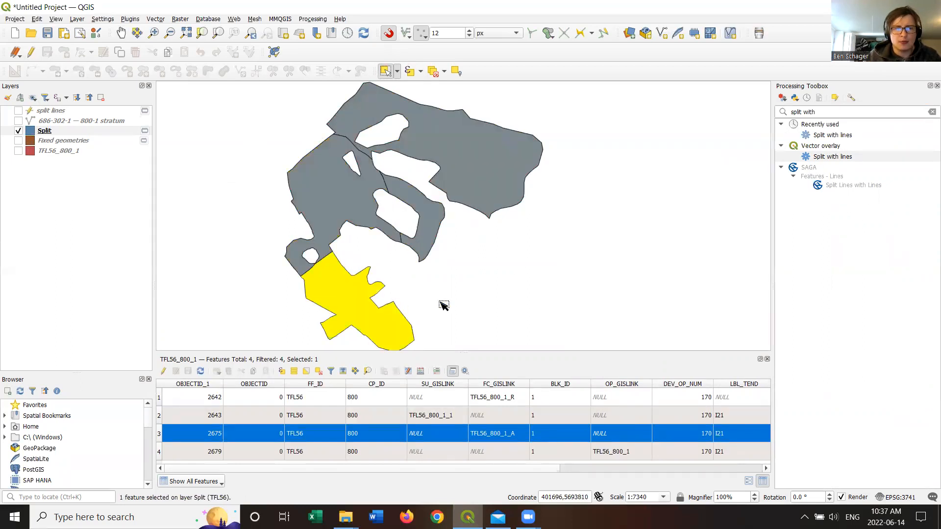
left_click(538, 283)
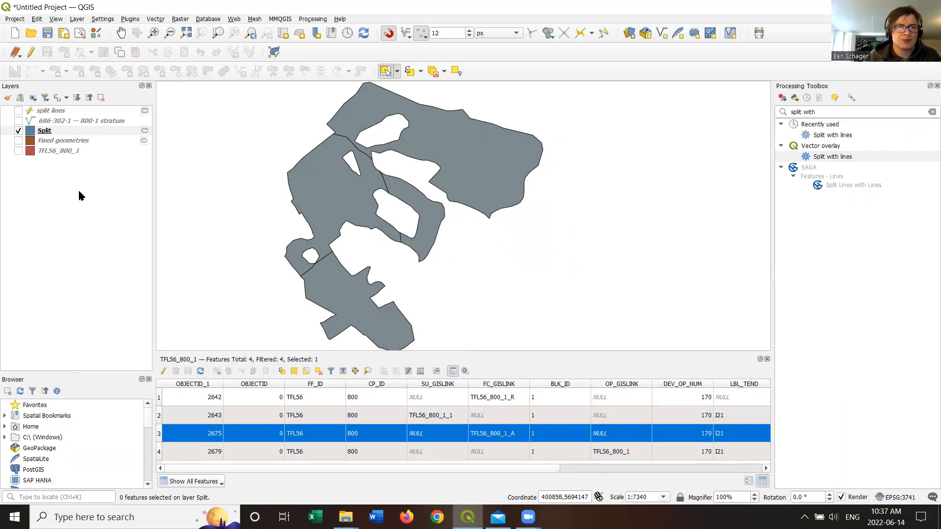
Close the docked attribute table, then start editing Split and select its large northeastern polygon together with the narrow polygon just south of it
left_click(768, 360)
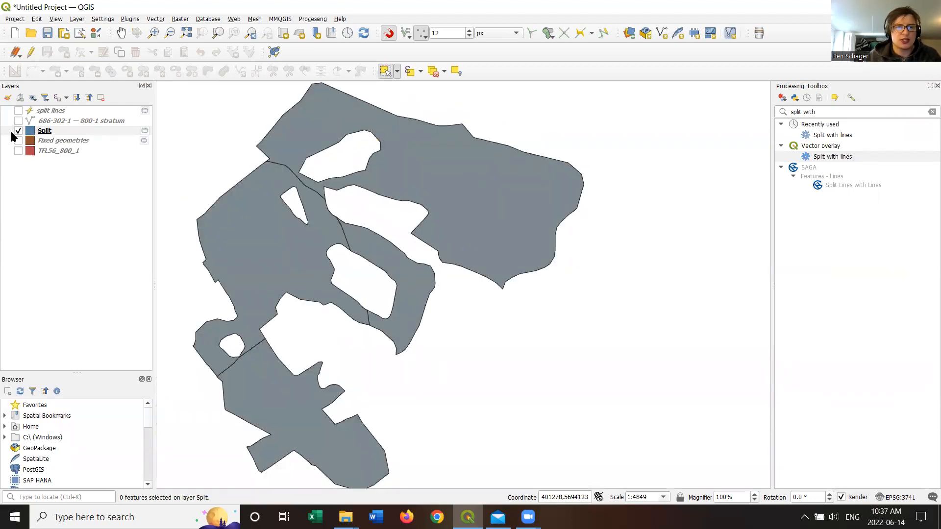
left_click(30, 52)
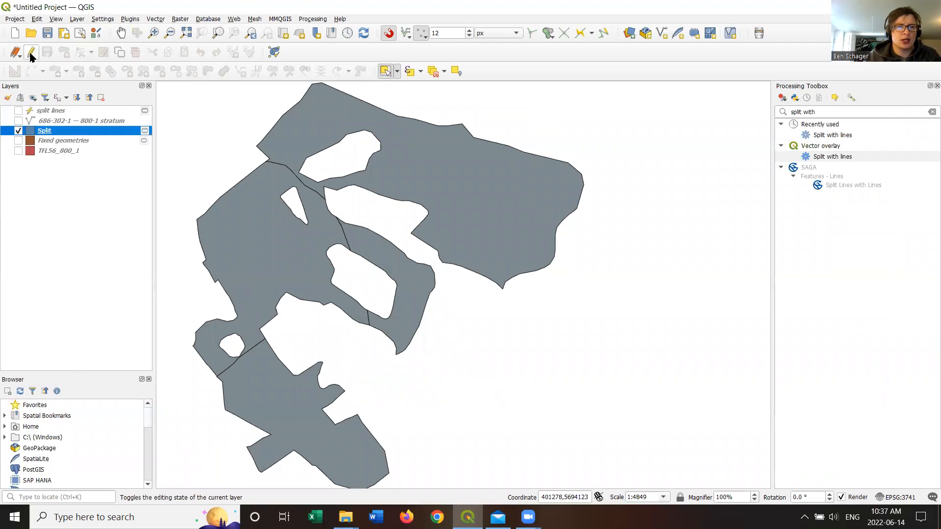
left_click(446, 212)
left_click_drag(461, 198, 416, 280)
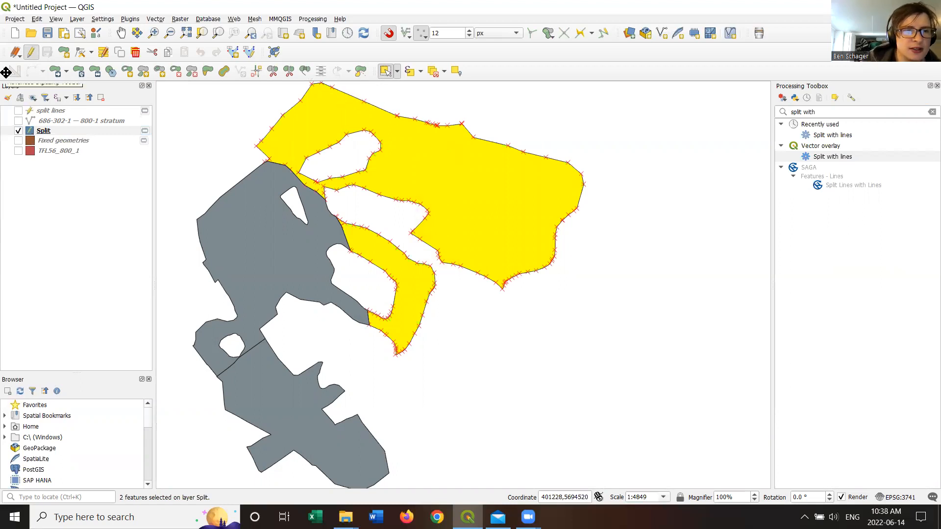
Open Merge Features for the two selected polygons and check which polygon each of features 1 and 2 represents
left_click(305, 72)
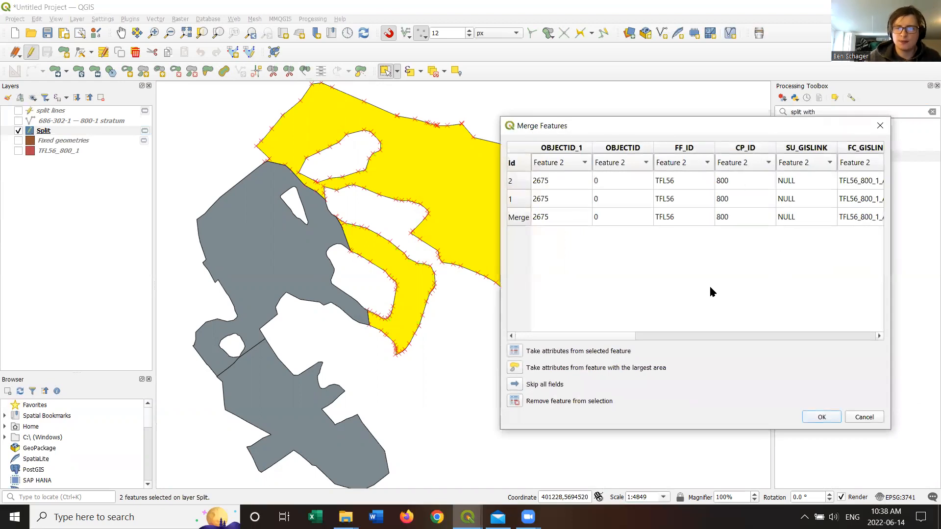
left_click(519, 200)
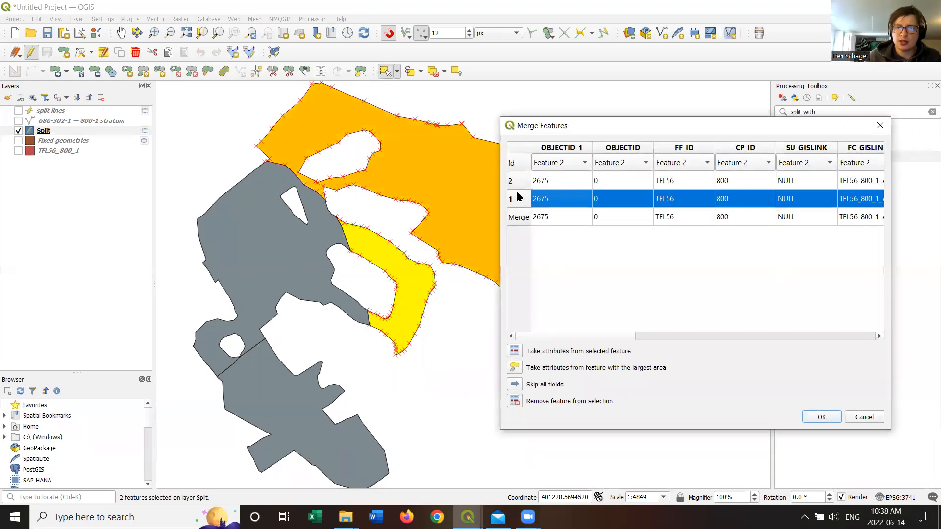
left_click(519, 182)
left_click(518, 201)
left_click(525, 182)
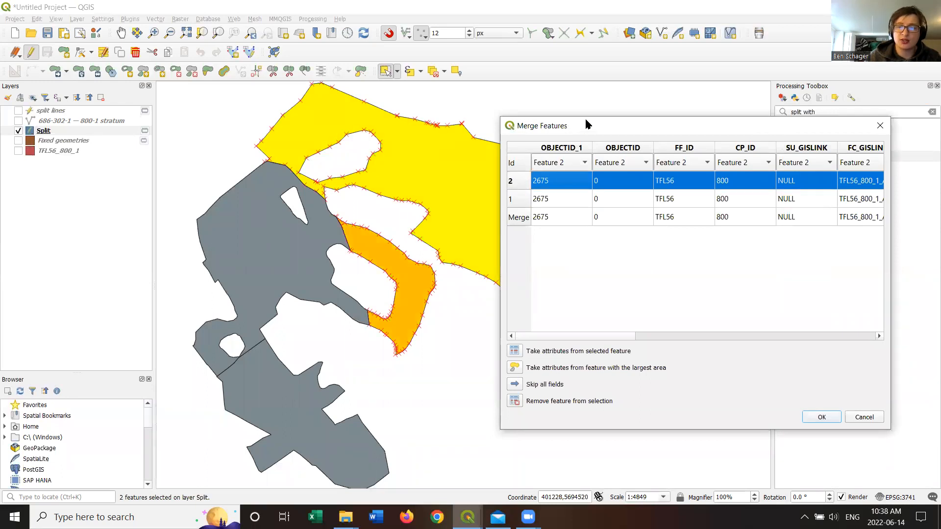
left_click_drag(585, 120, 605, 90)
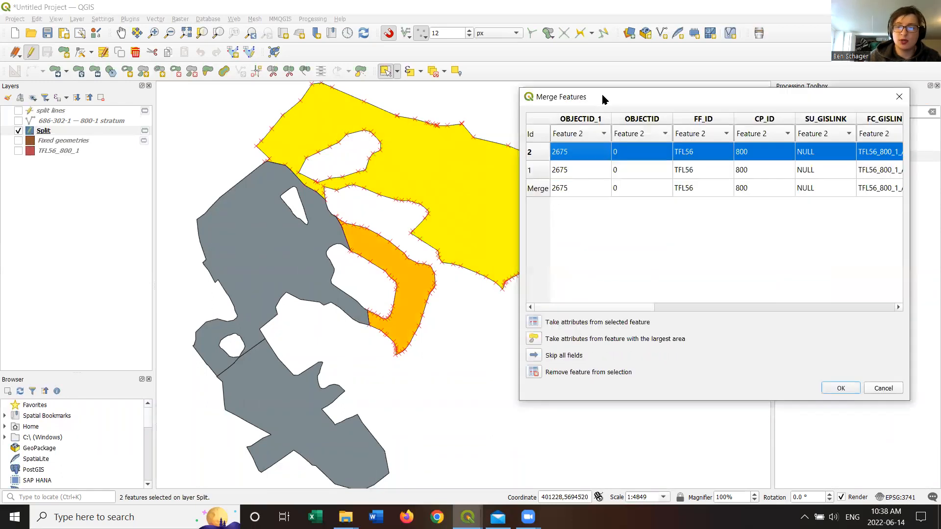
left_click(532, 172)
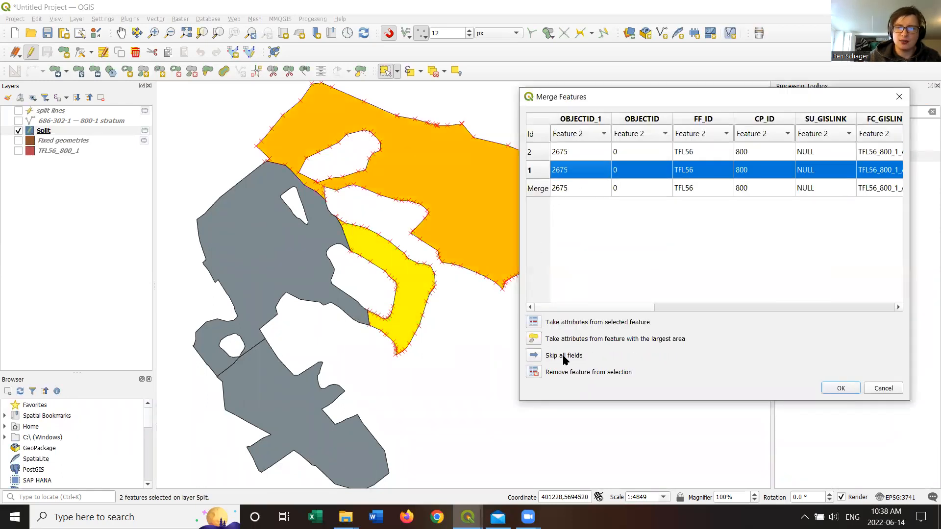
Merge the two polygons using the attributes of feature 1, the larger one, and save the Split layer edits
left_click(537, 343)
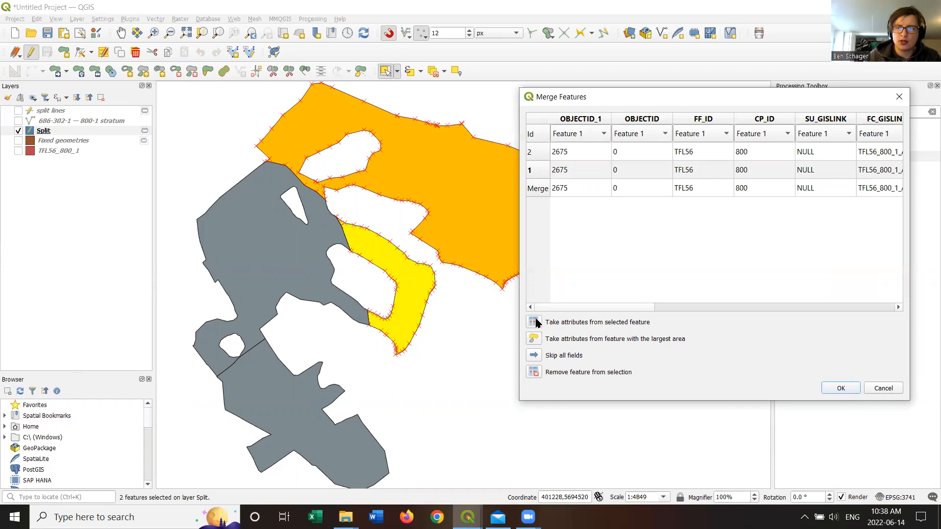
left_click(538, 176)
left_click(540, 152)
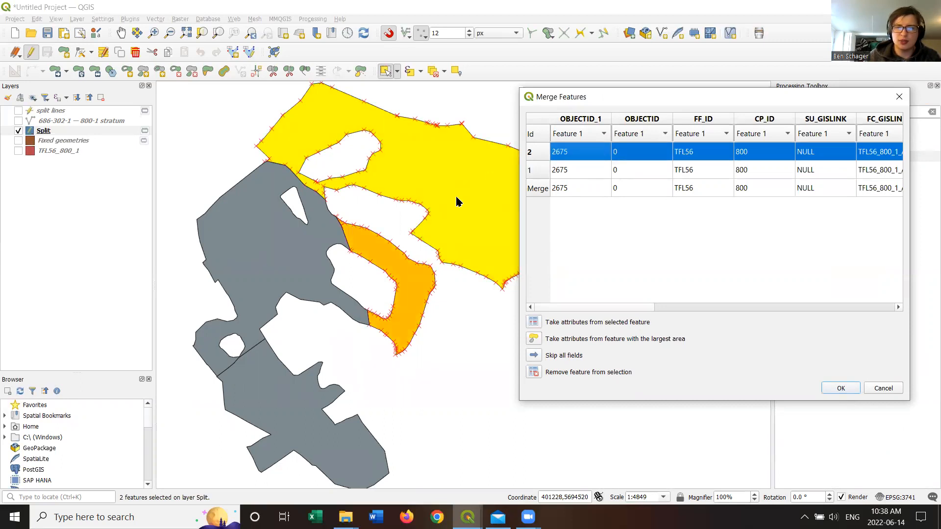
left_click(538, 172)
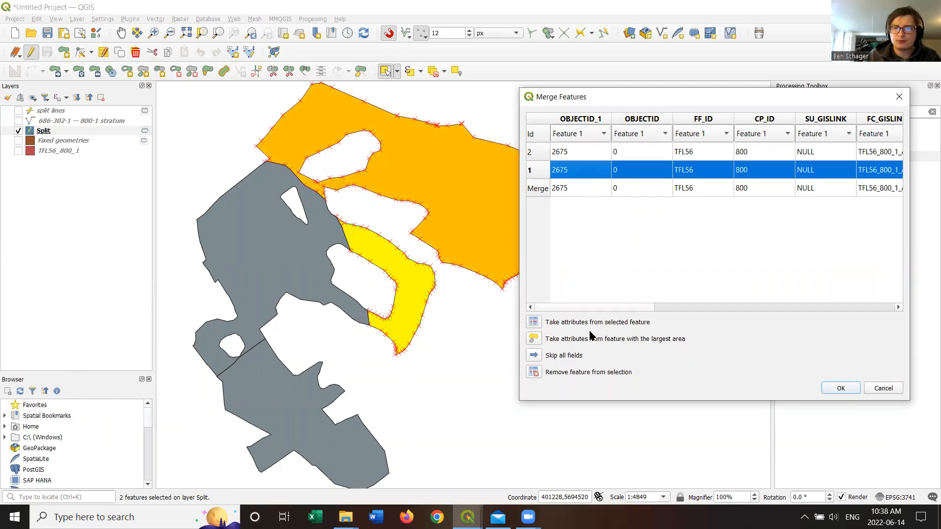
left_click(534, 324)
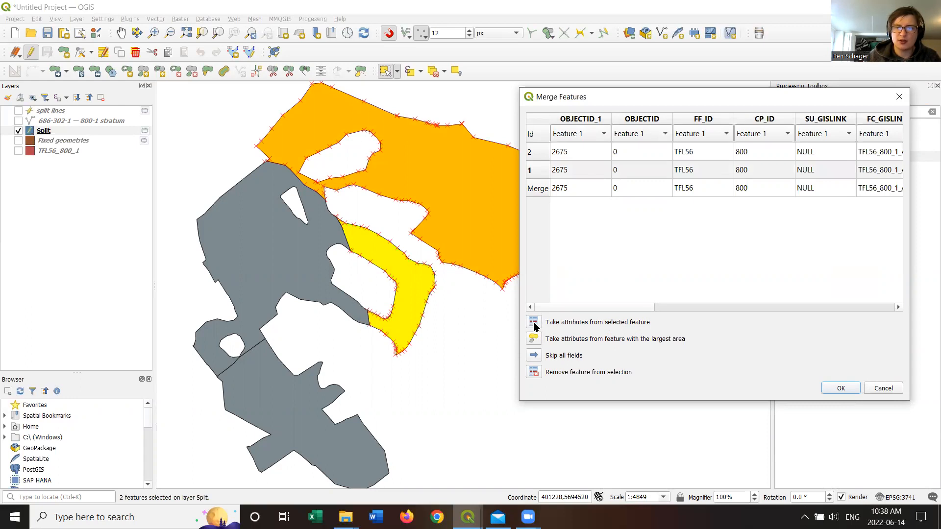
left_click(839, 388)
left_click(489, 218)
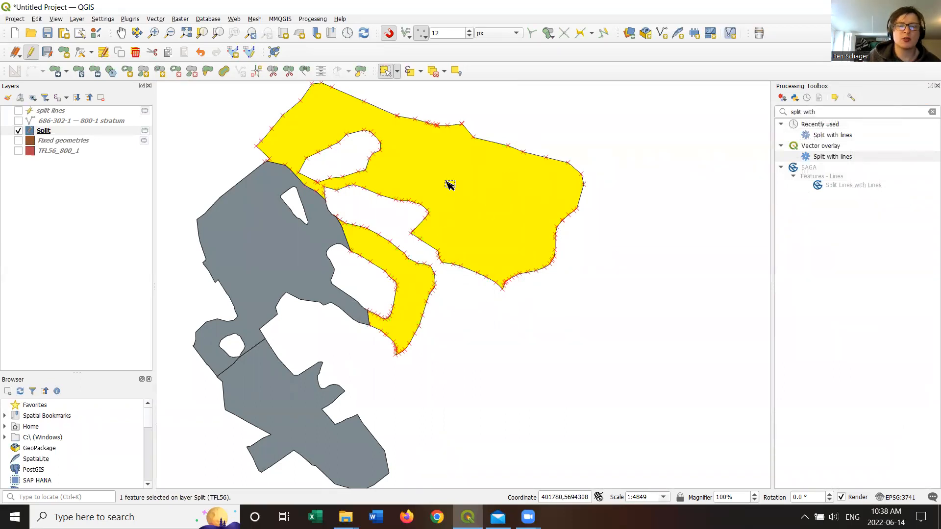
left_click(47, 54)
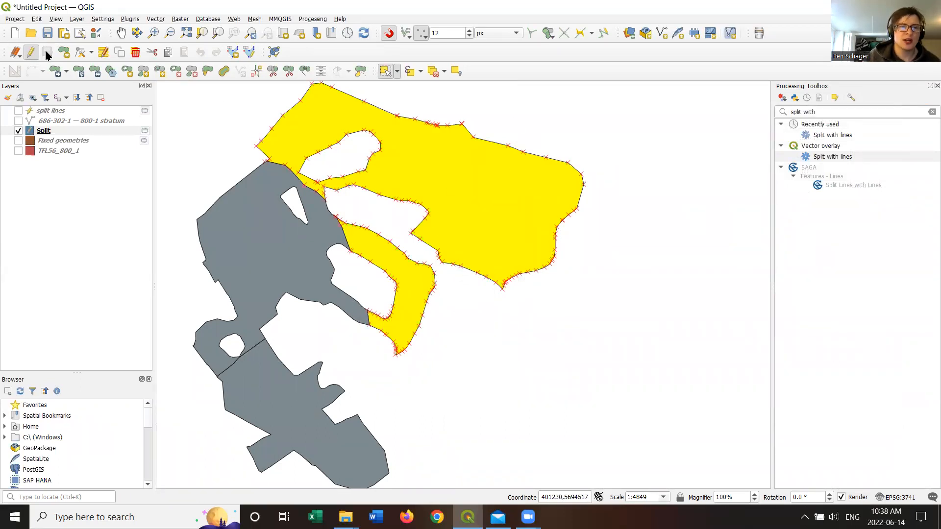
Select the southernmost polygon of the Split layer and open the layer's attribute table
scroll(418, 286, "down", 1)
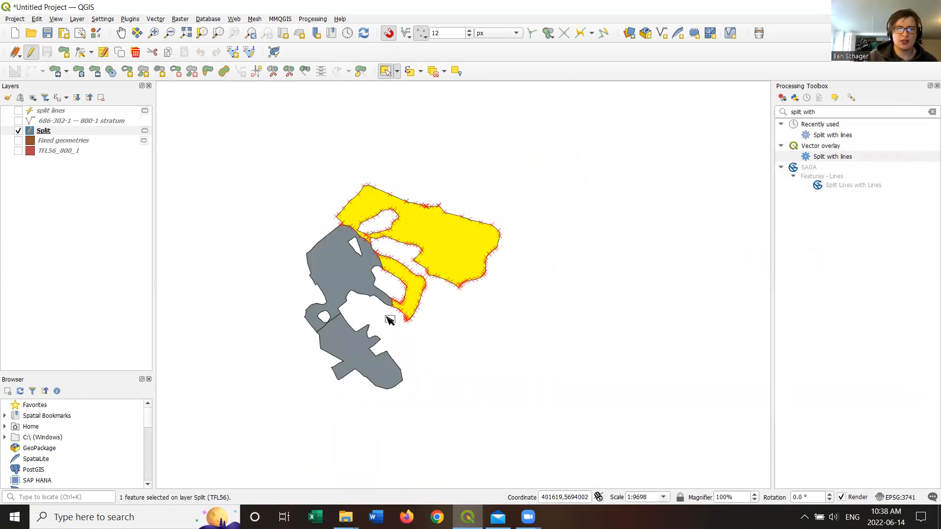
left_click(363, 349)
right_click(43, 132)
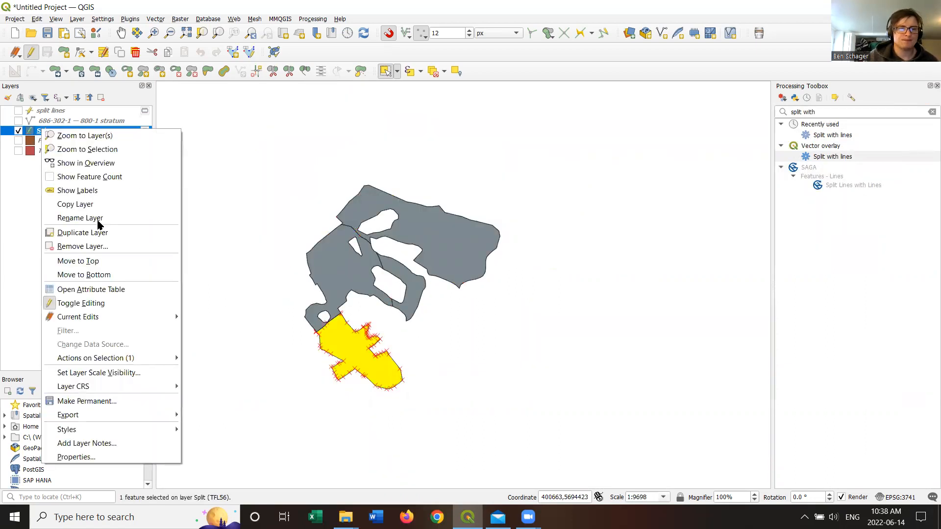
left_click(98, 287)
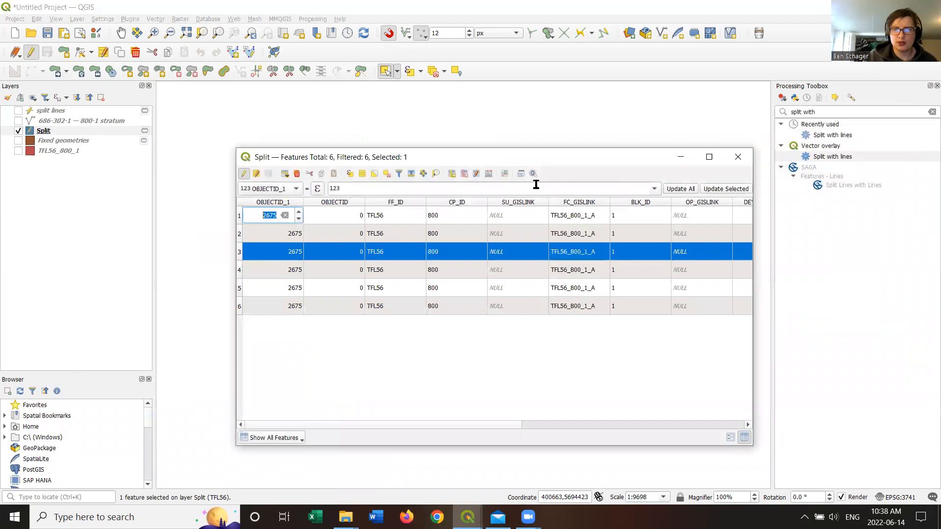
Dock the Split attribute table below the map, enlarge it and select the features in rows 6, 5 and 4 in turn
left_click(521, 174)
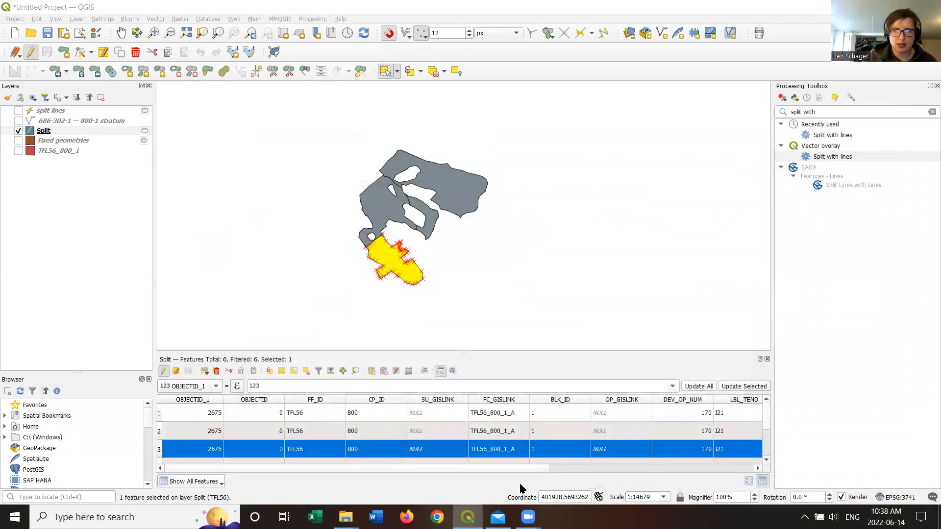
left_click_drag(564, 352, 552, 284)
double_click(160, 437)
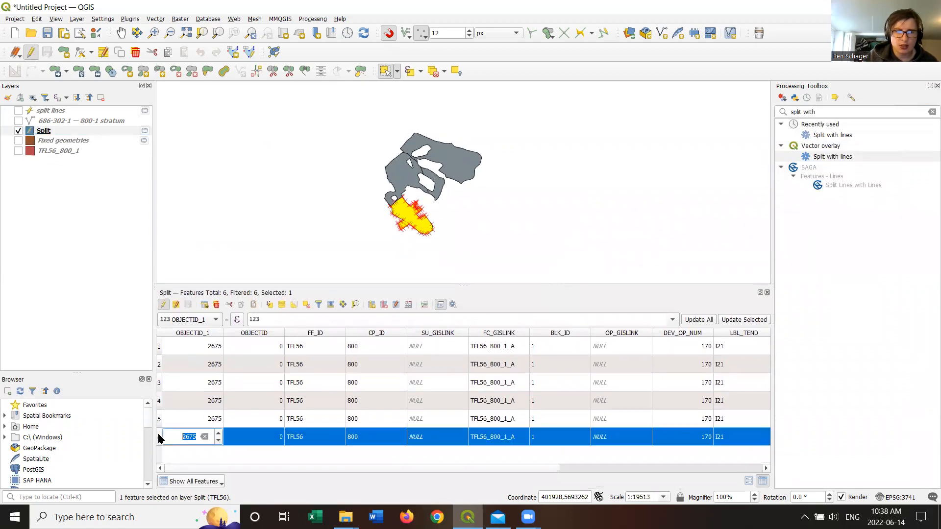
left_click(158, 422)
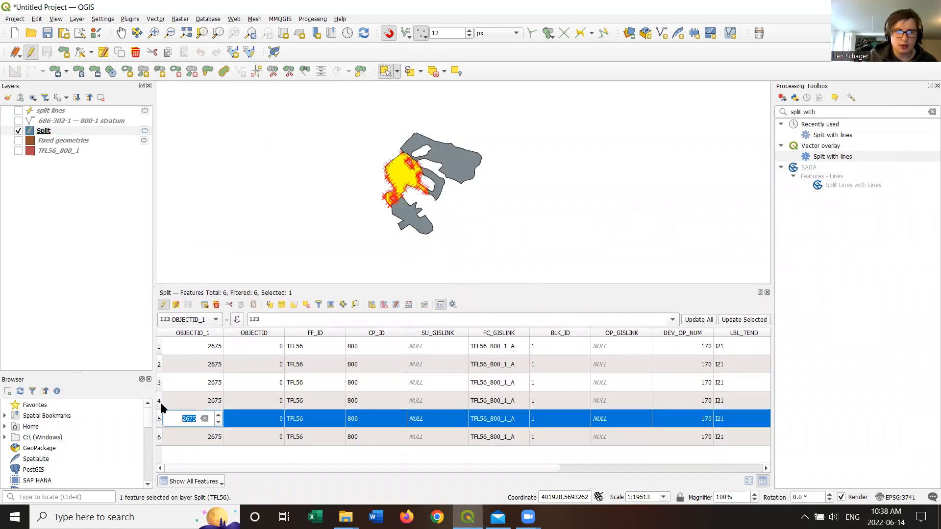
left_click(160, 403)
Examine the row 4 feature up close at the western end of the boundary between the middle and southernmost polygons
scroll(392, 216, "up", 7)
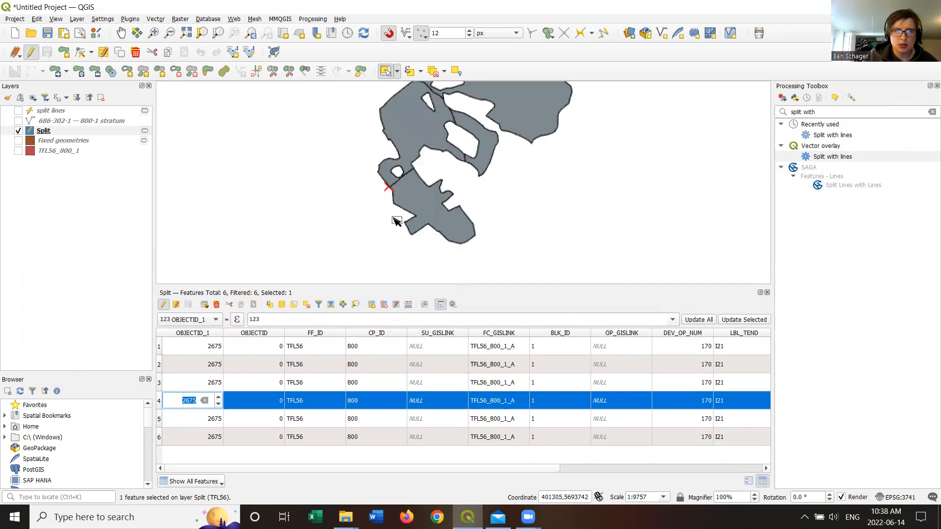
scroll(296, 164, "up", 2)
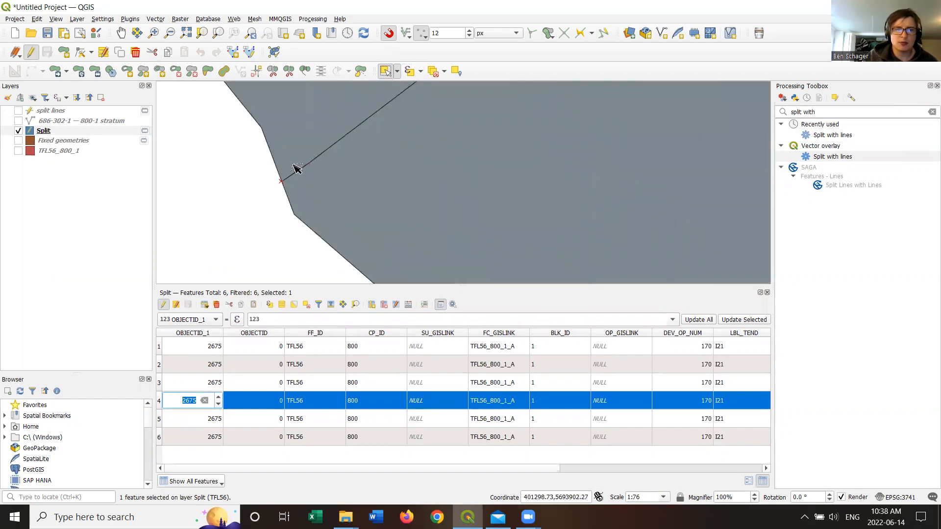
left_click_drag(293, 166, 213, 279)
scroll(213, 279, "down", 2)
scroll(205, 267, "down", 1)
left_click_drag(212, 259, 372, 122)
scroll(380, 133, "down", 1)
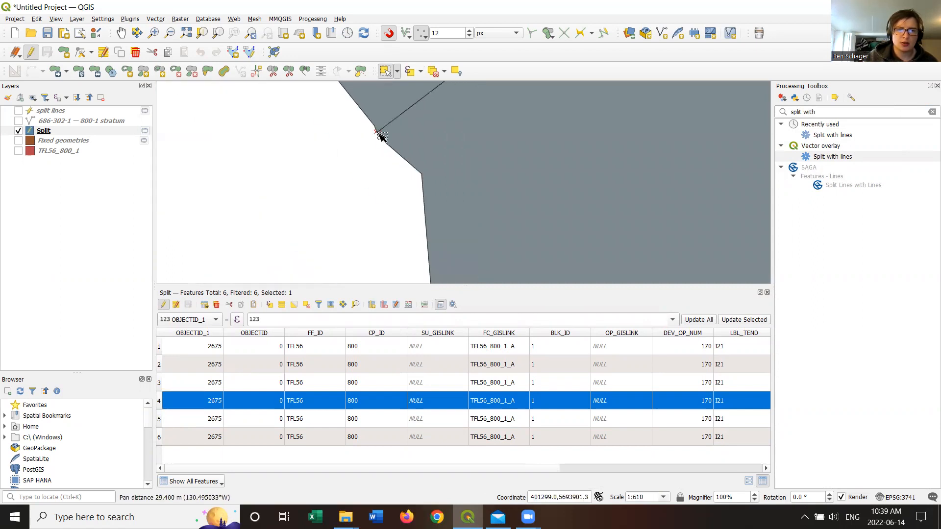
scroll(380, 133, "up", 2)
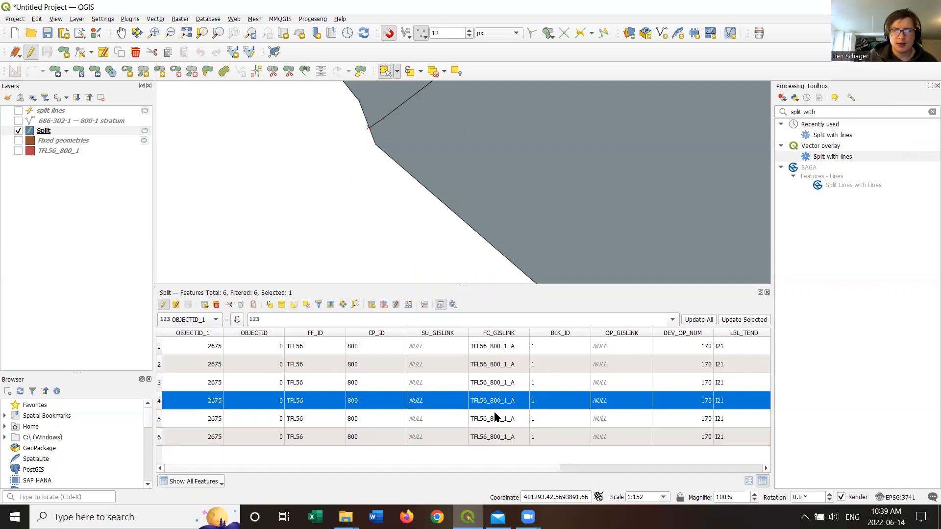
Sort the Split attribute table by Shape_Area and clear the feature selection
left_click_drag(472, 468, 719, 470)
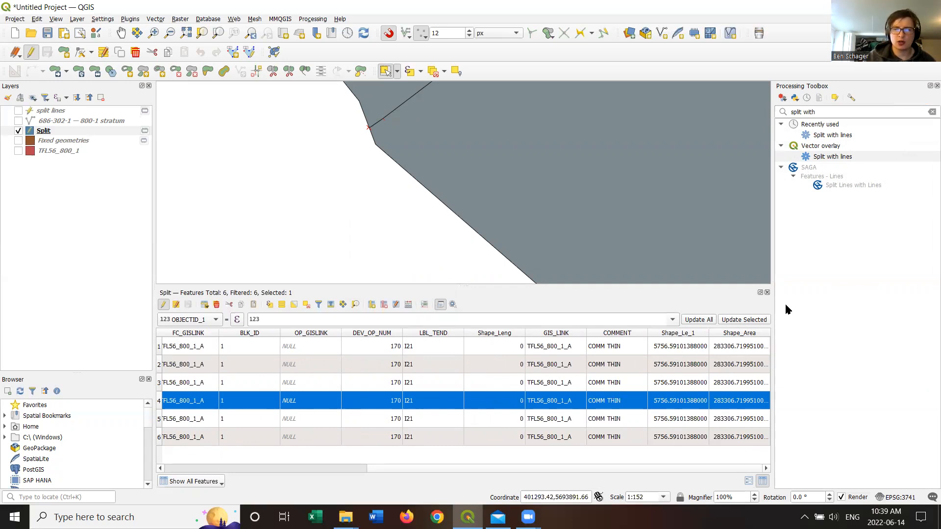
left_click(740, 335)
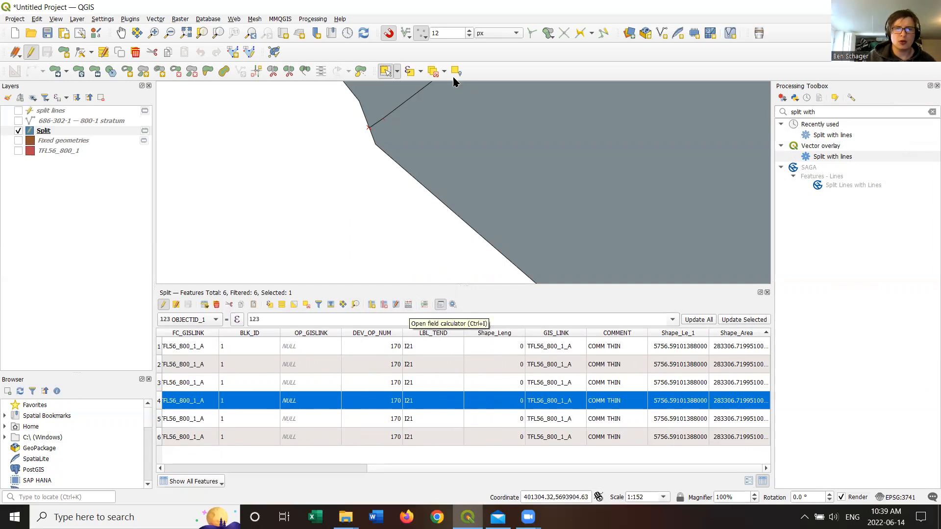
left_click(434, 71)
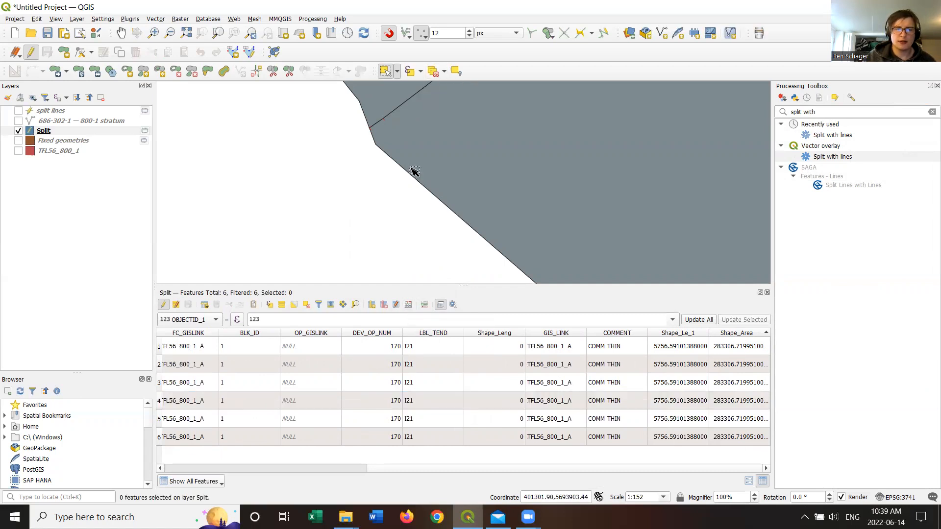
Update the existing Shape_Area field for all Split features with the Field Calculator expression $area/10000
left_click(408, 305)
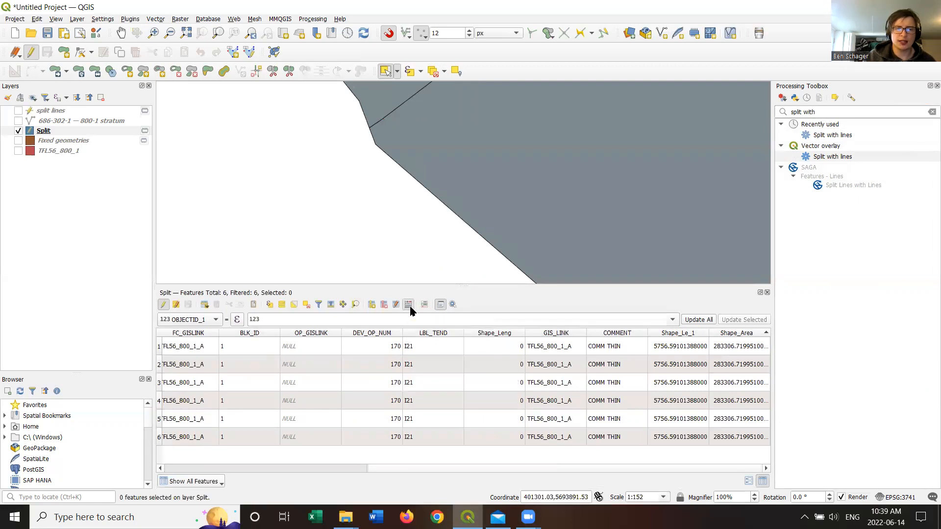
left_click(431, 185)
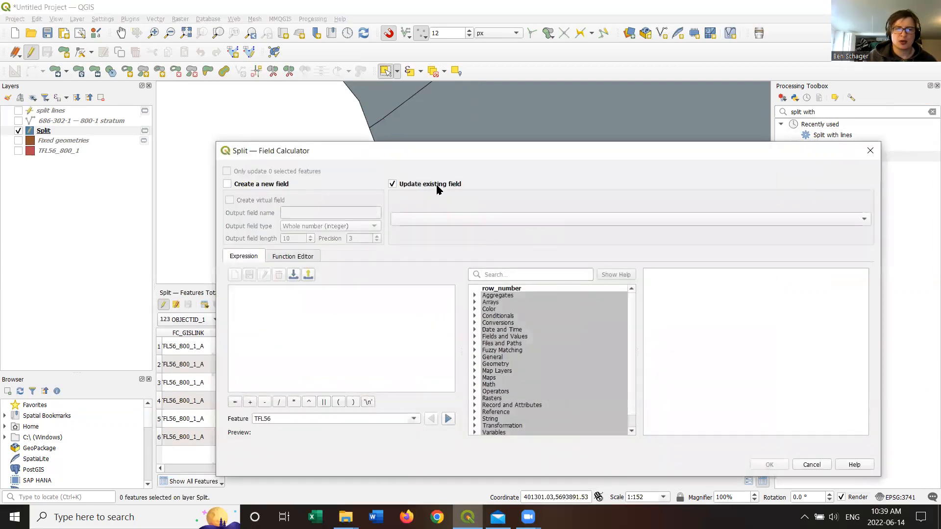
left_click(440, 216)
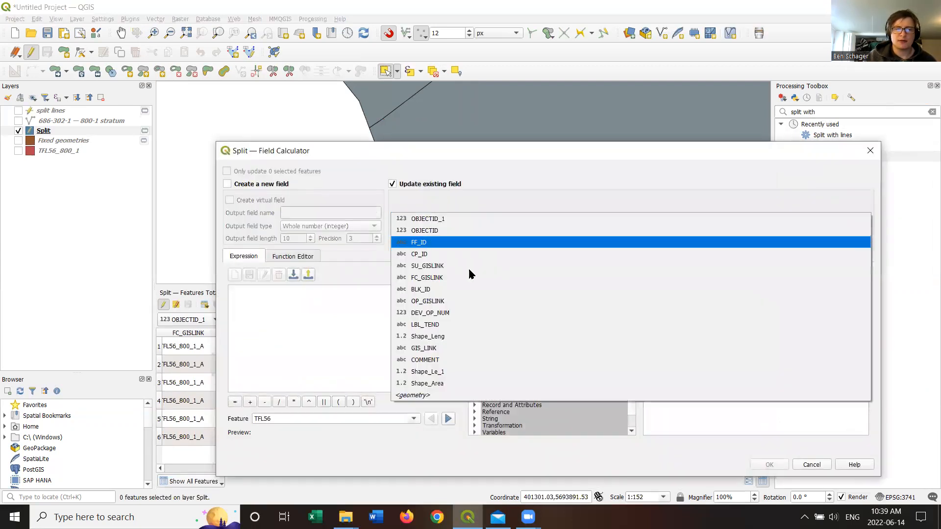
left_click(450, 384)
left_click(263, 304)
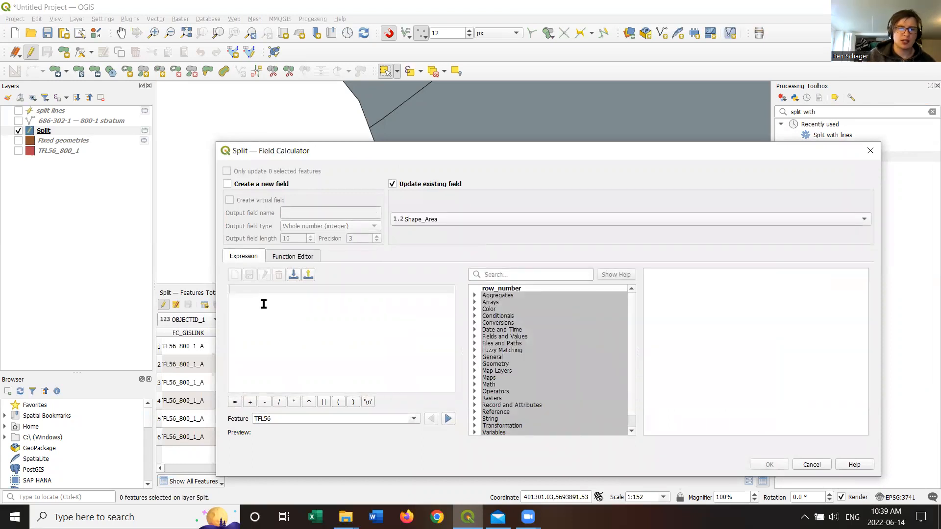
type("$area")
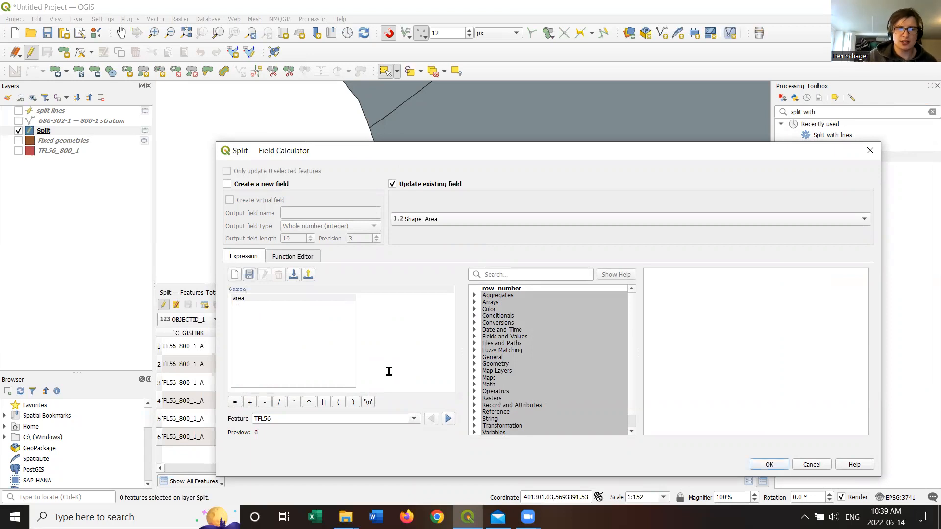
left_click(402, 327)
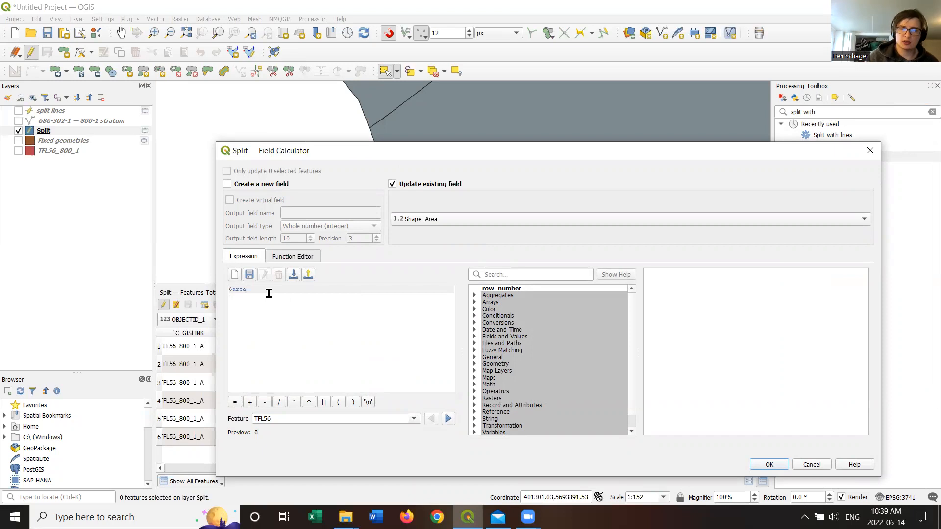
type("/10000")
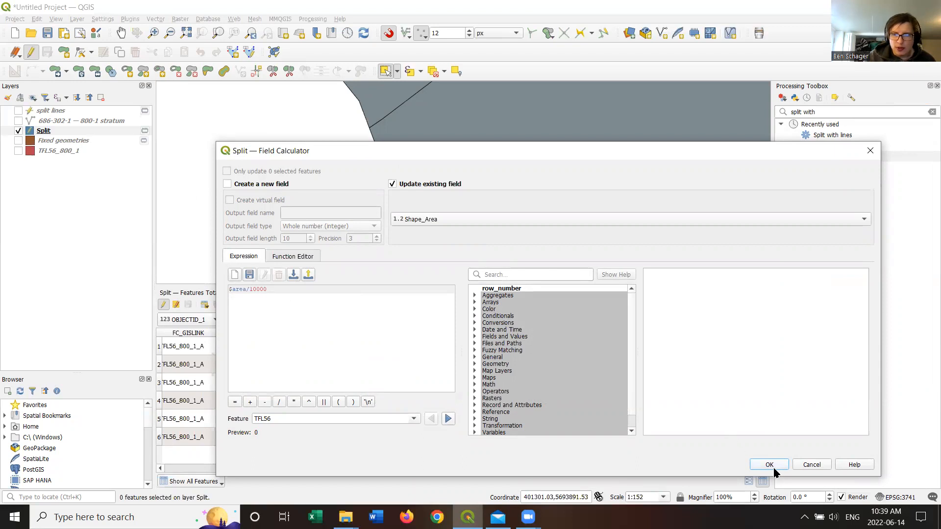
left_click(769, 464)
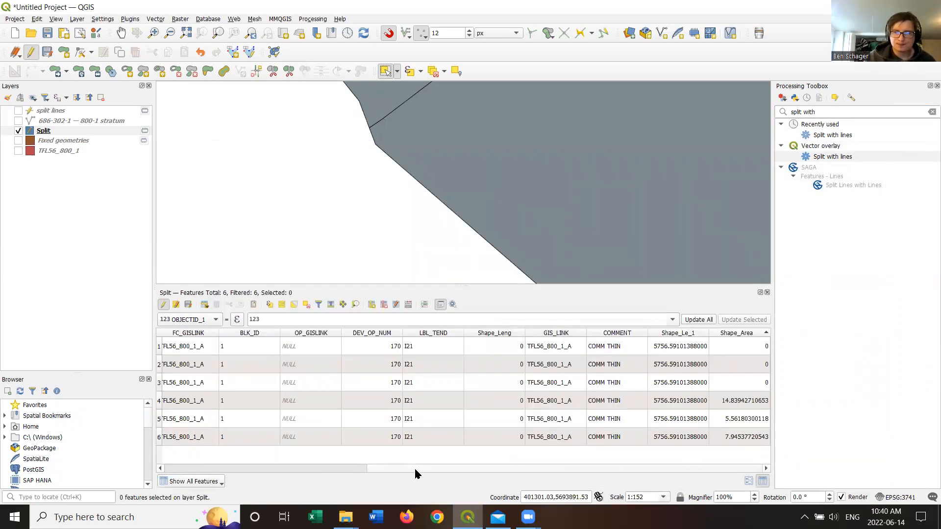
Select the features in rows 3, 2 and 1 in turn to check where each lies on the map
double_click(746, 385)
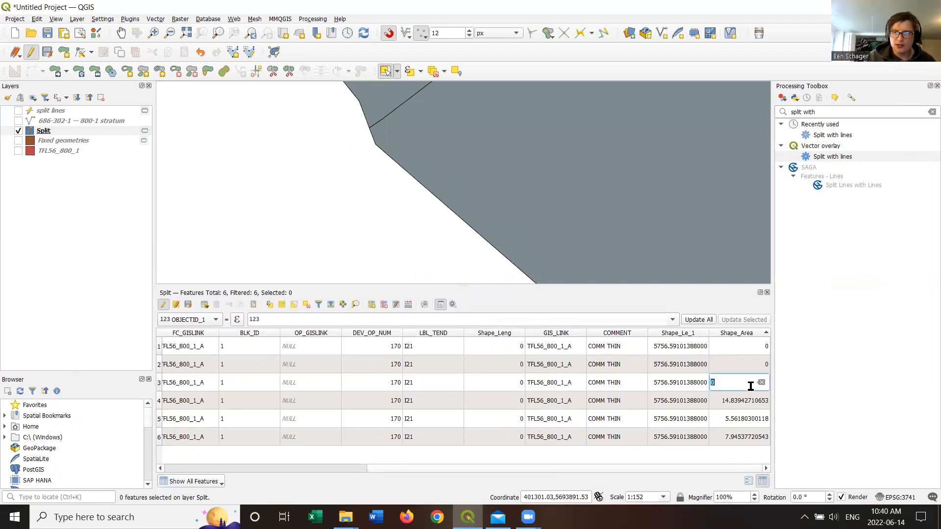
left_click(159, 385)
left_click(159, 364)
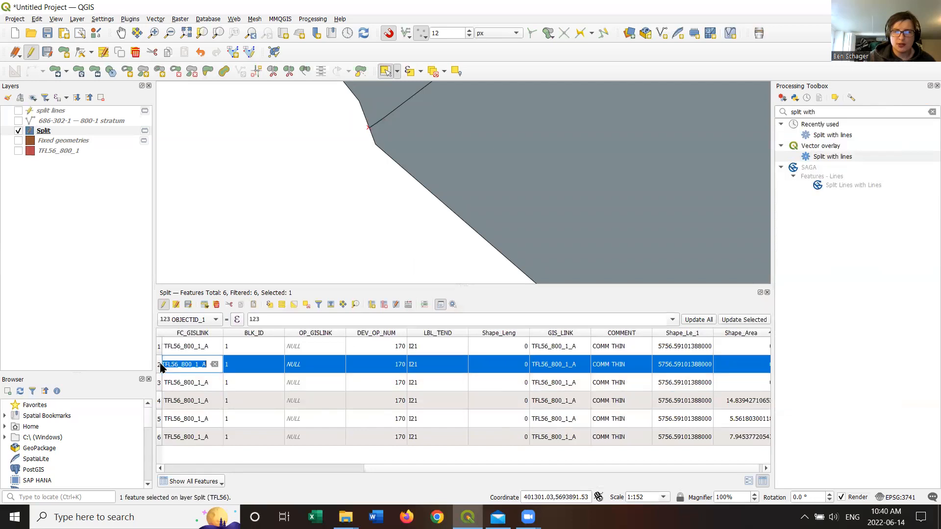
left_click(159, 347)
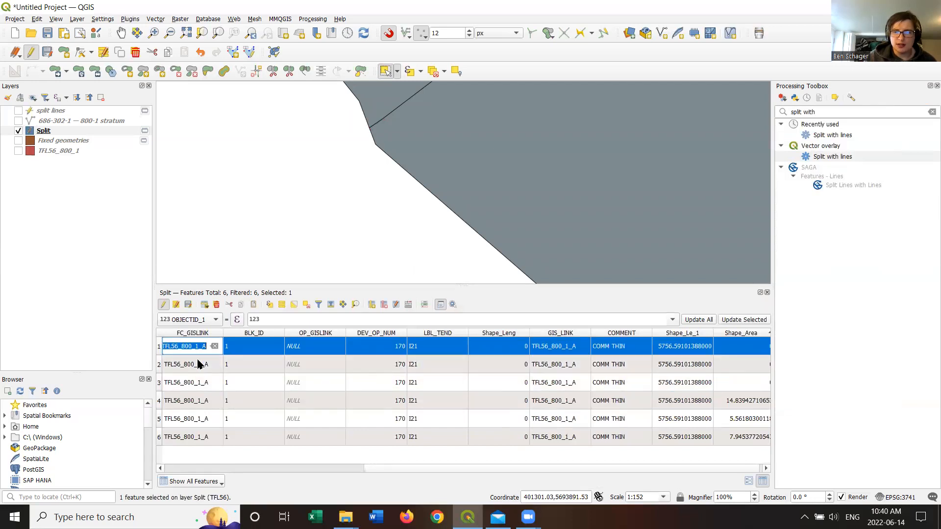
Clear the selection and examine the whole Split layer, including the boundary between the middle and northeastern polygons up close
scroll(627, 176, "down", 4)
left_click_drag(665, 151, 353, 186)
scroll(357, 180, "down", 1)
scroll(506, 141, "down", 2)
left_click_drag(568, 100, 520, 174)
left_click(589, 154)
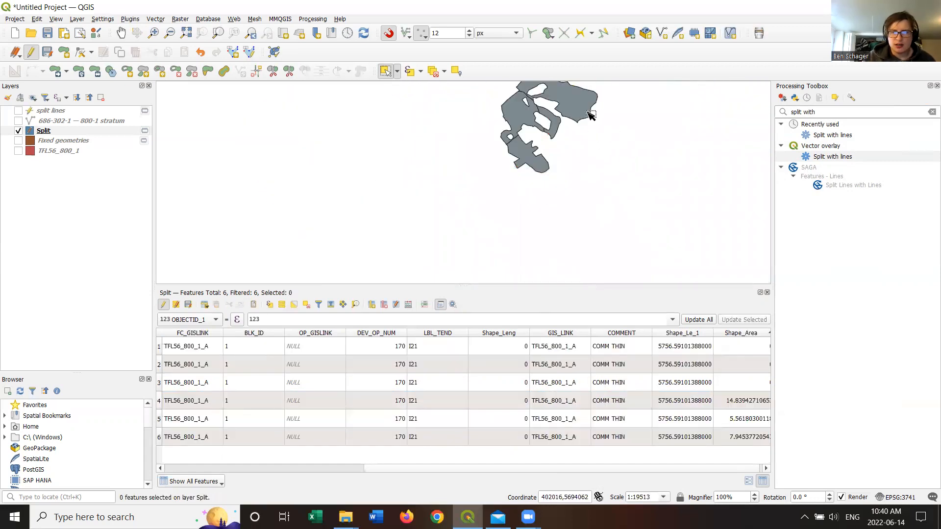
scroll(524, 113, "up", 2)
scroll(551, 139, "up", 3)
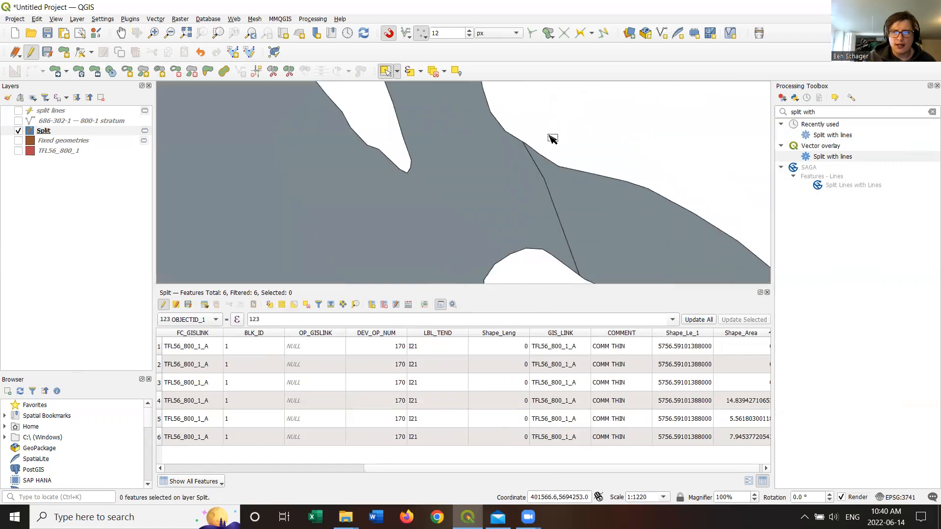
scroll(537, 162, "down", 5)
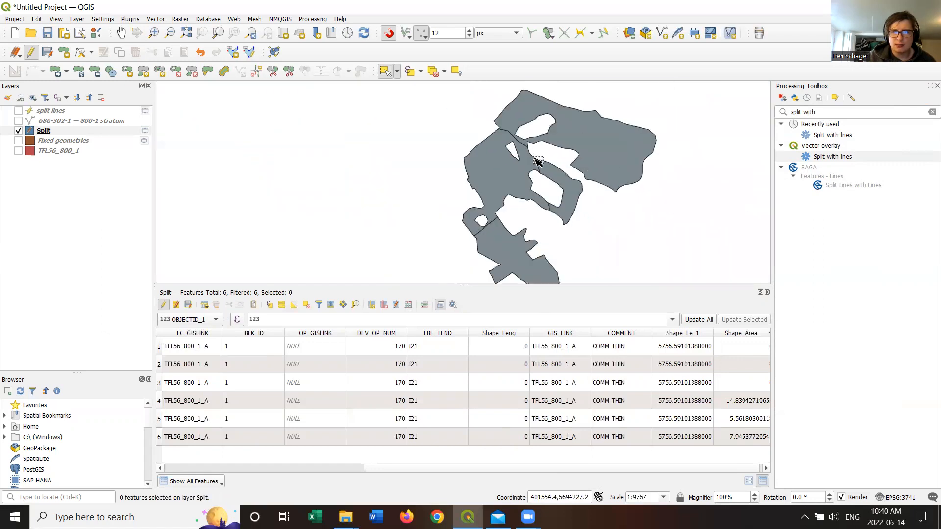
left_click_drag(624, 211, 551, 204)
scroll(613, 209, "up", 1)
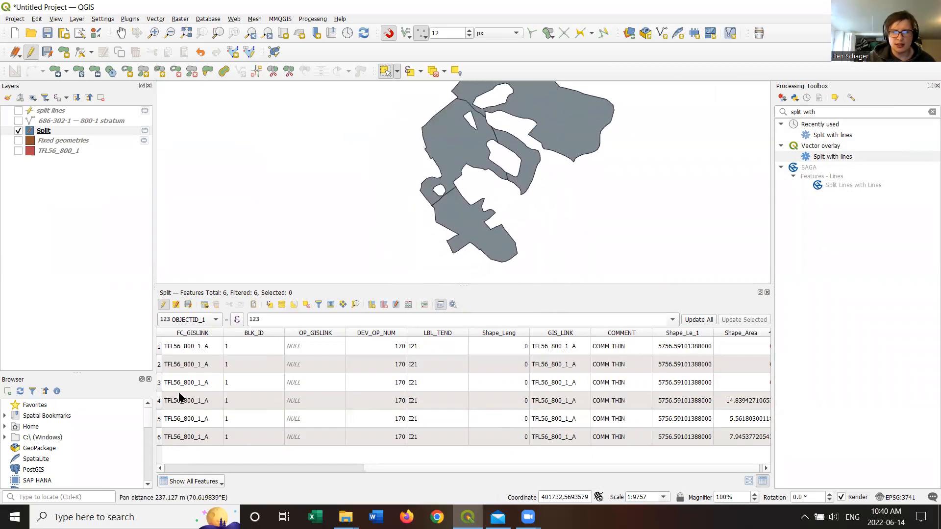
Delete the three features in rows 1 to 3, which have zero Shape_Area, and save the Split layer edits
double_click(162, 385)
left_click_drag(162, 386, 163, 348)
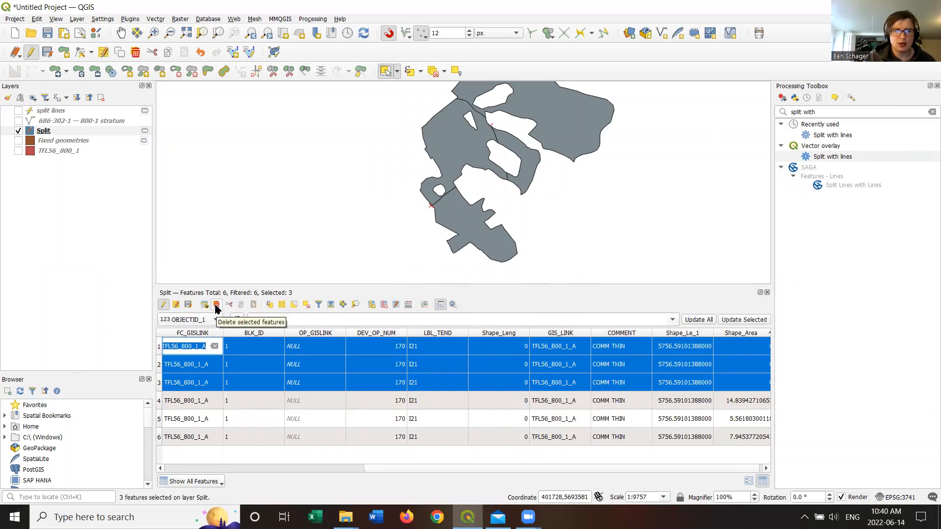
left_click(216, 305)
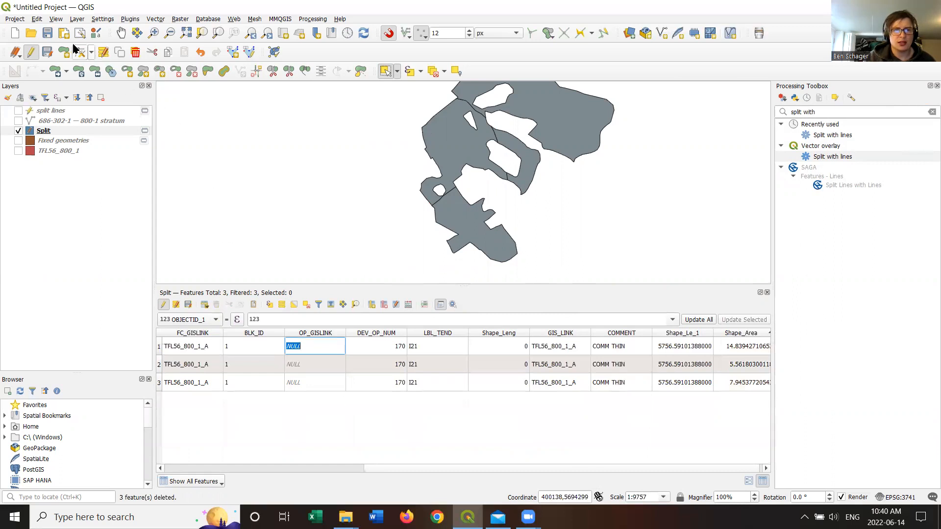
left_click(47, 53)
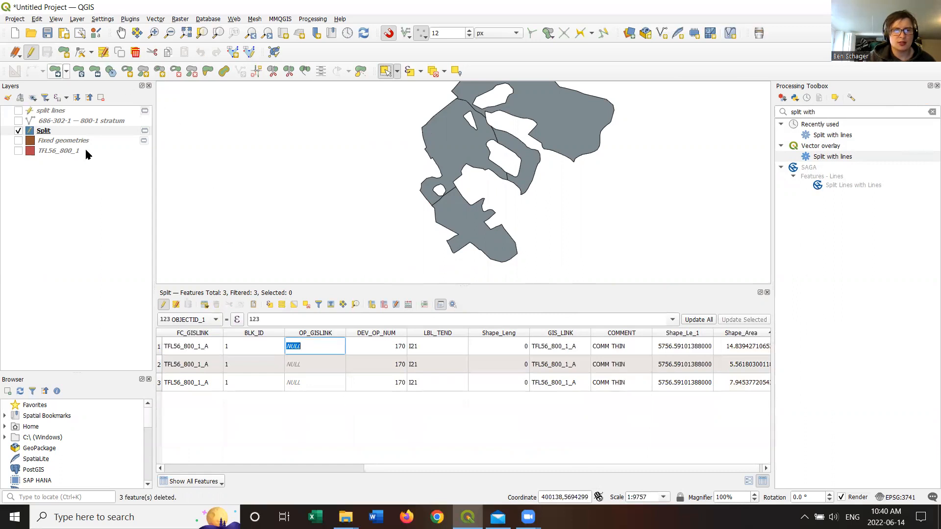
Select each of the three remaining features in turn to match its polygon on the map with its Shape_Area
left_click(160, 349)
left_click(159, 368)
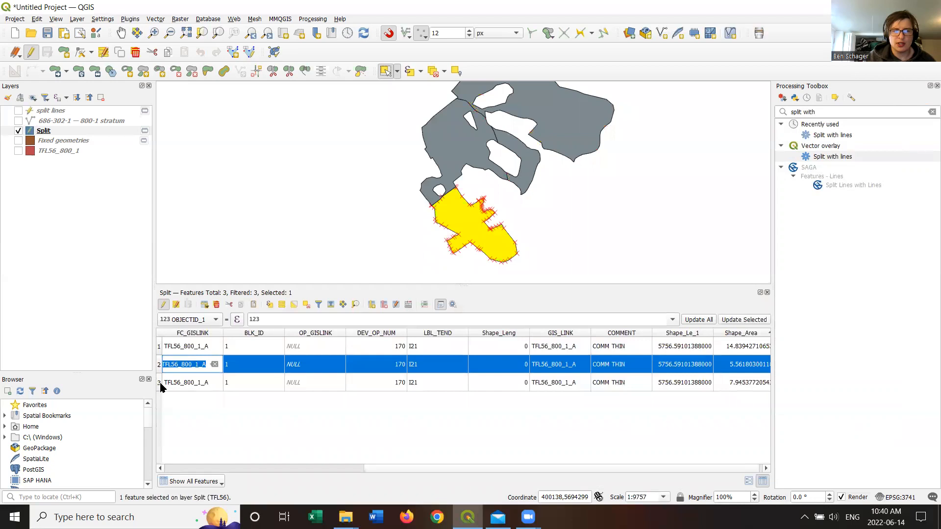
left_click(159, 384)
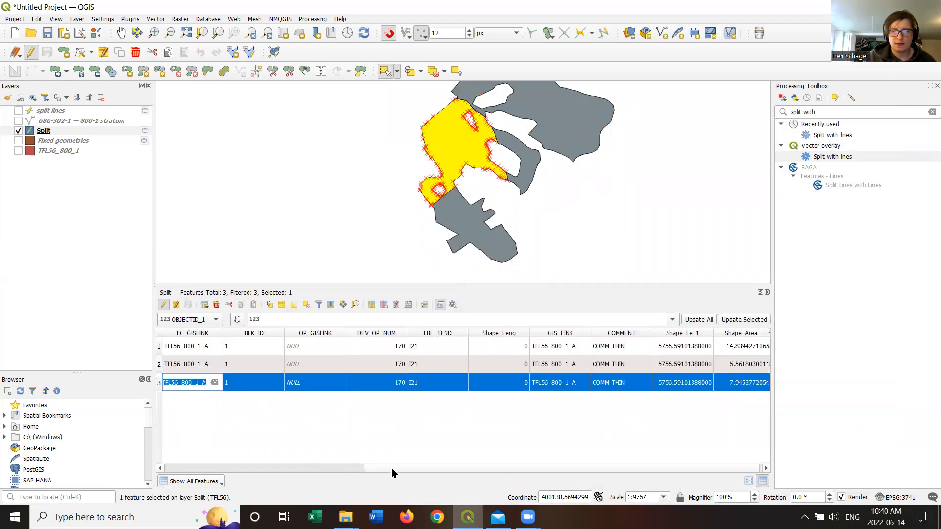
left_click_drag(391, 469, 441, 468)
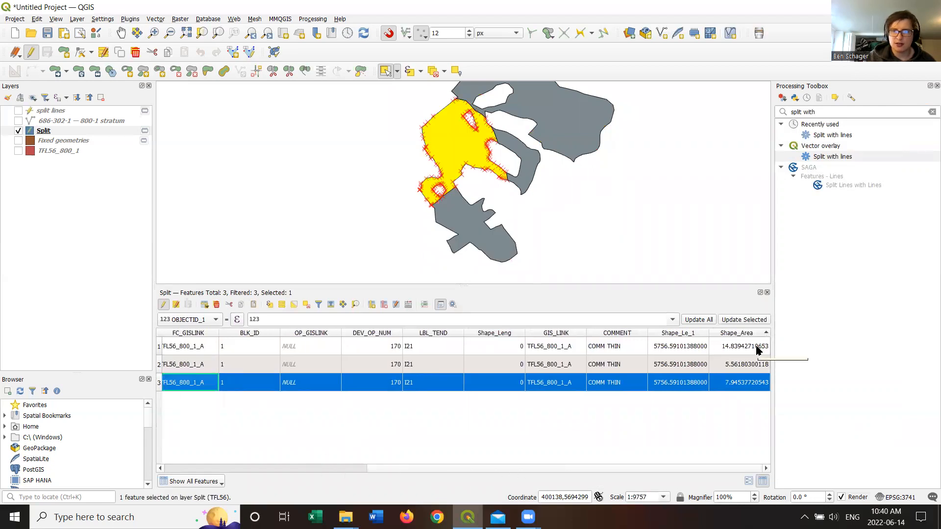
double_click(172, 384)
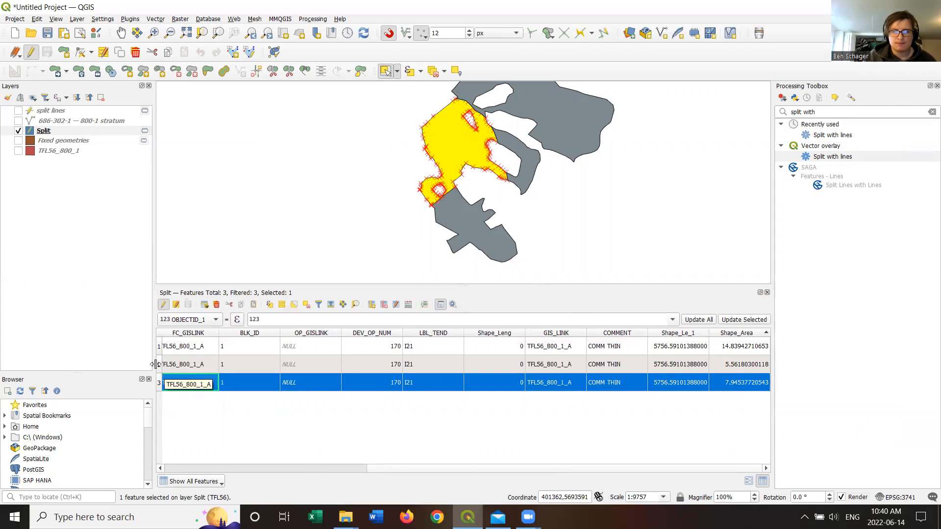
left_click(159, 364)
left_click(159, 347)
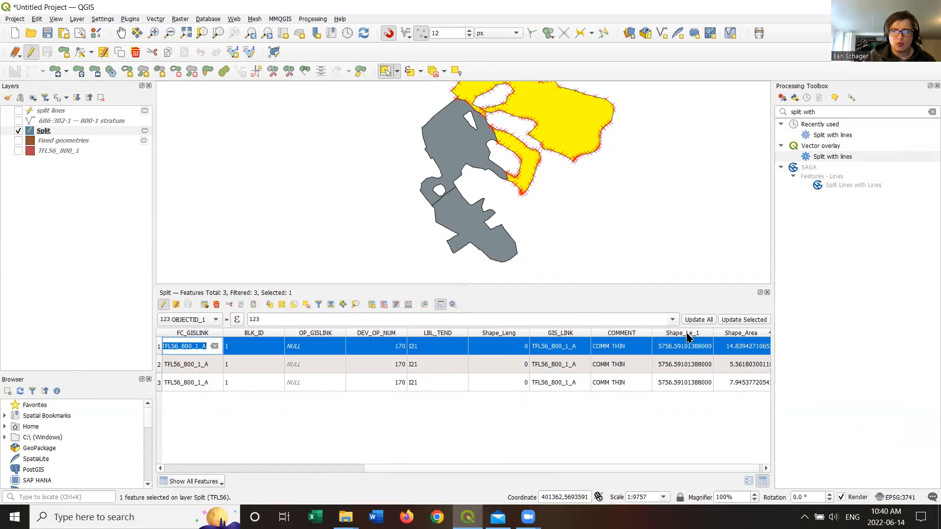
Set the GIS_LINK of the large northeastern polygon in row 1 to TFL56_800_1_B
left_click(575, 347)
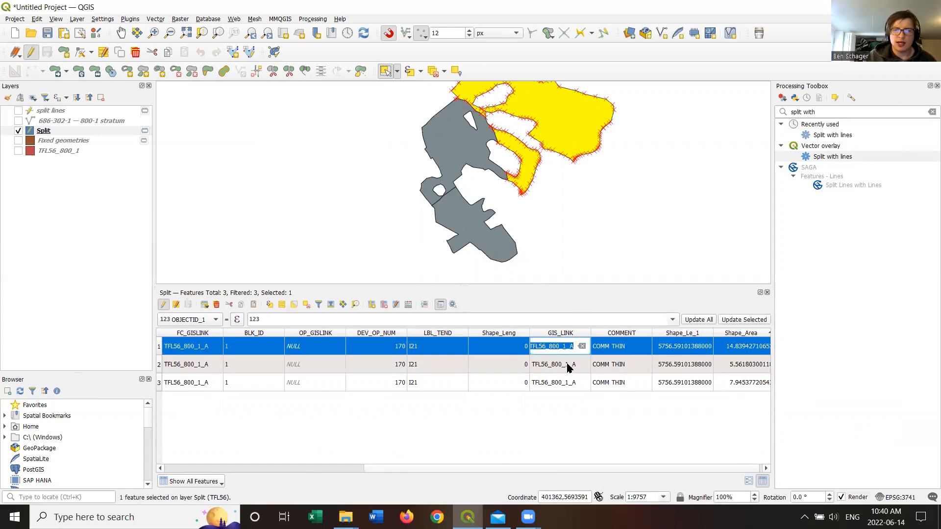
left_click(574, 347)
key("BackSpace")
type("B")
key("Return")
Set the GIS_LINK of the southernmost polygon in row 2 to TFL56_800_1_C
left_click(571, 365)
left_click(575, 363)
key("BackSpace")
type("C")
key("Return")
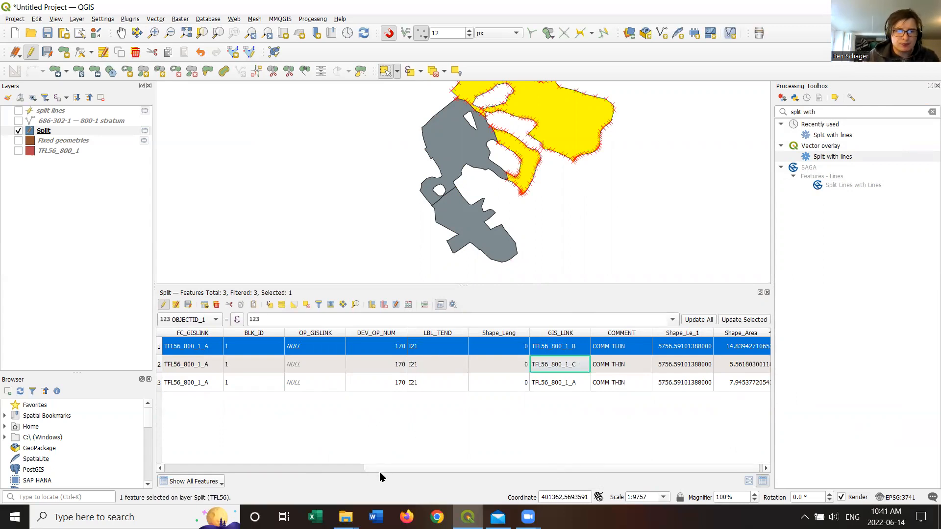
Set the FC_GISLINK of the large northeastern polygon in row 1 to TFL56_800_1_B
left_click_drag(381, 468, 314, 472)
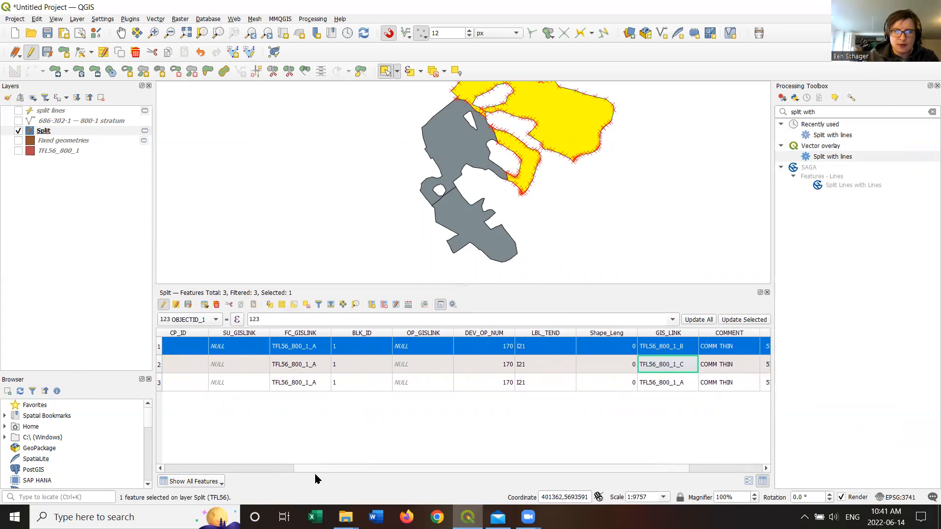
double_click(313, 346)
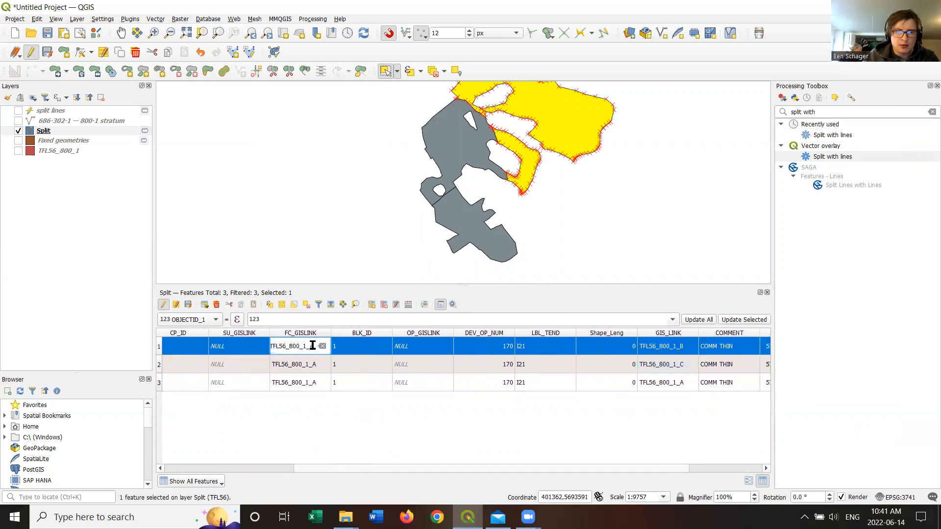
key("BackSpace")
type("B")
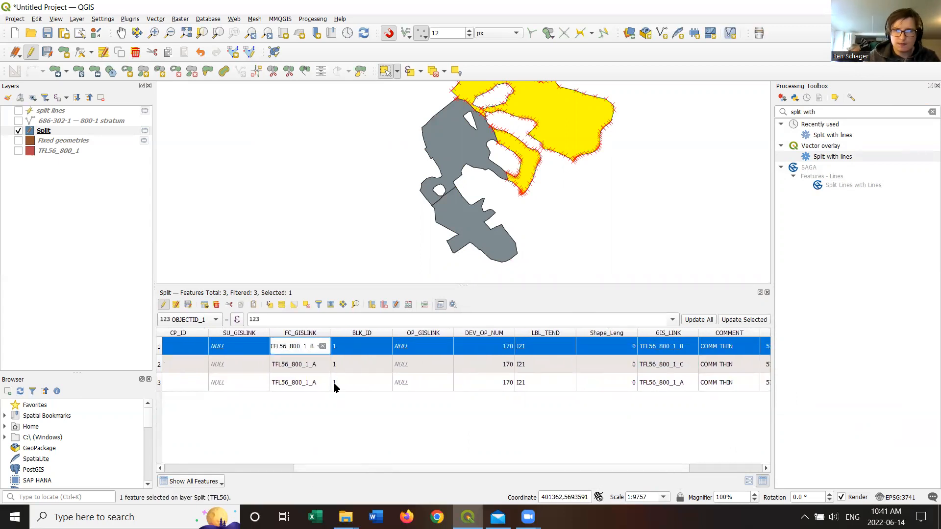
Set the FC_GISLINK of the southernmost polygon in row 2 to TFL56_800_1_C
double_click(318, 365)
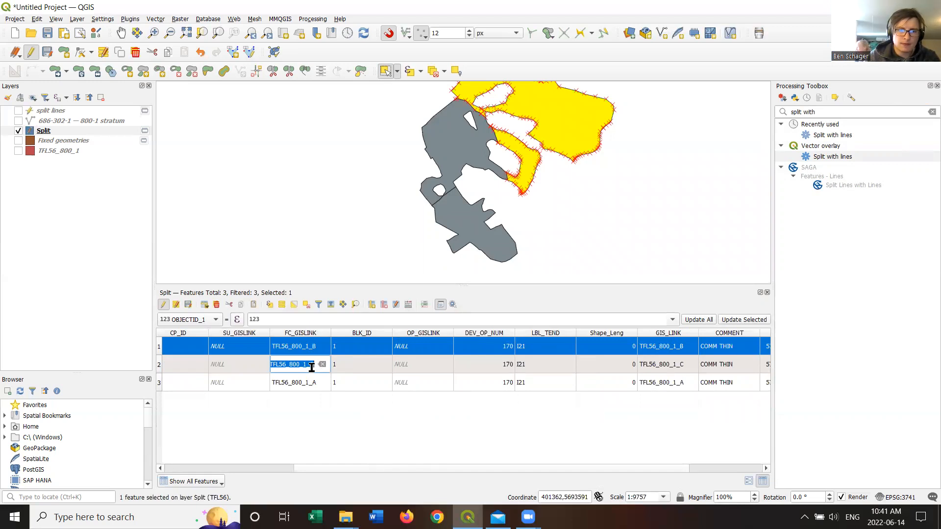
left_click(312, 367)
key("BackSpace")
type("C")
key("Return")
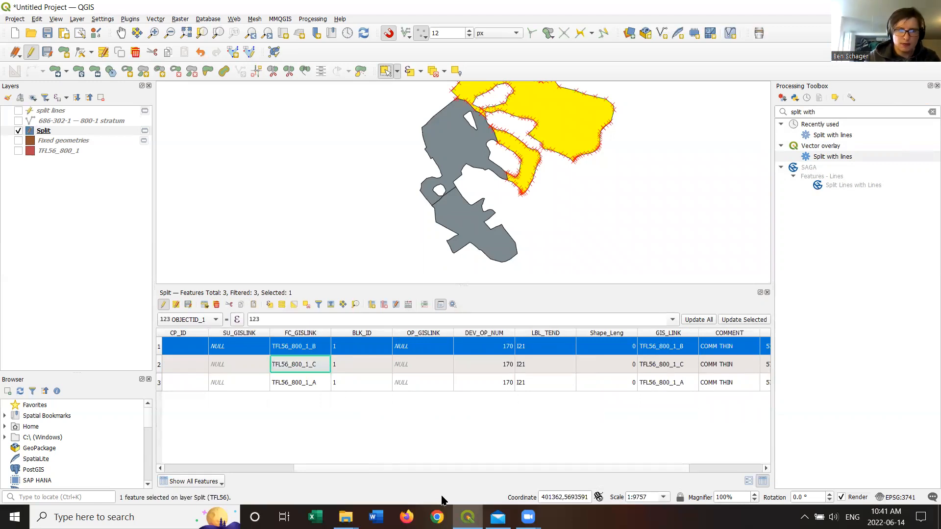
Save the Split layer edits and clear the feature selection
left_click_drag(418, 467, 243, 488)
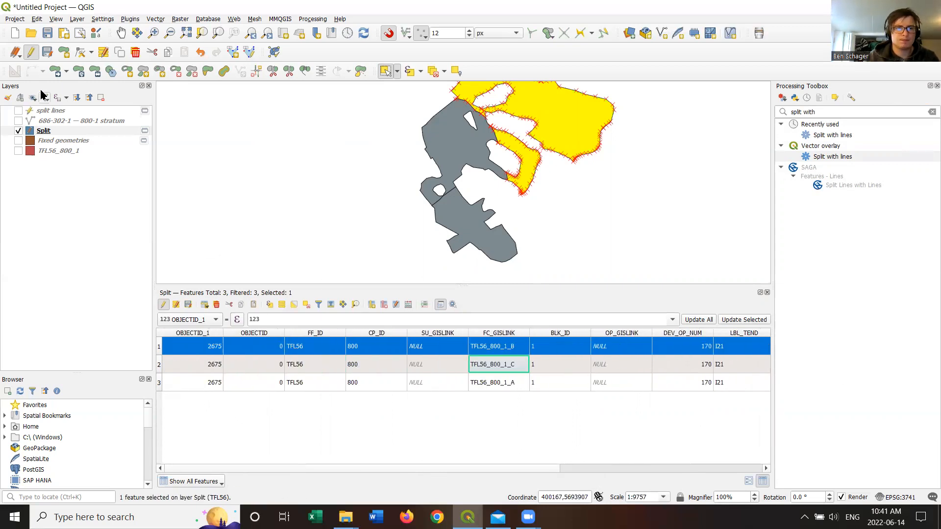
left_click(49, 55)
left_click_drag(558, 129, 397, 235)
left_click(609, 198)
left_click_drag(539, 123, 399, 249)
left_click(566, 212)
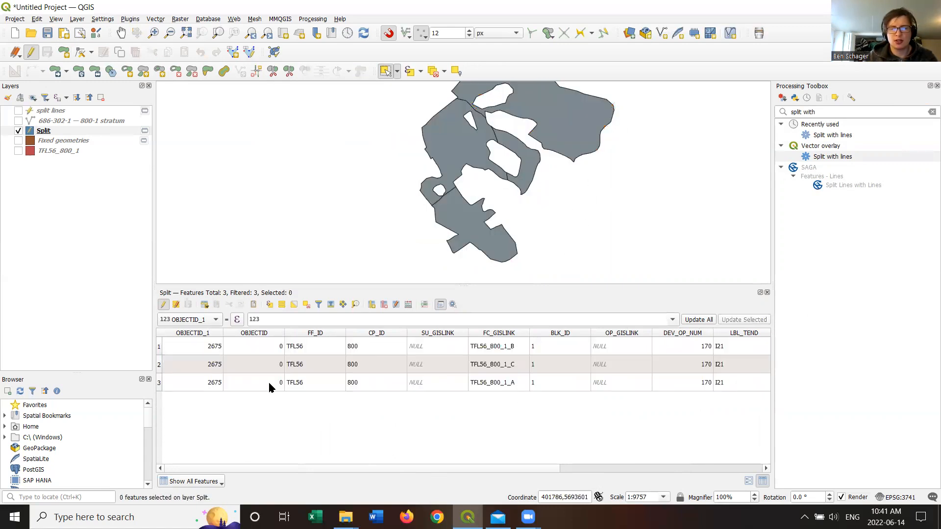
Hide the Split layer and display the original TFL56_800_1 layer on the map
left_click(18, 130)
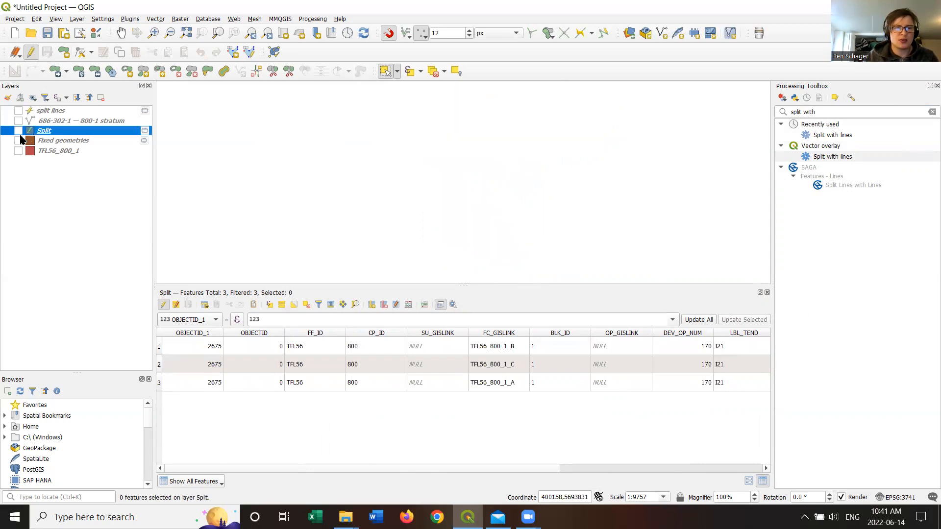
left_click(18, 151)
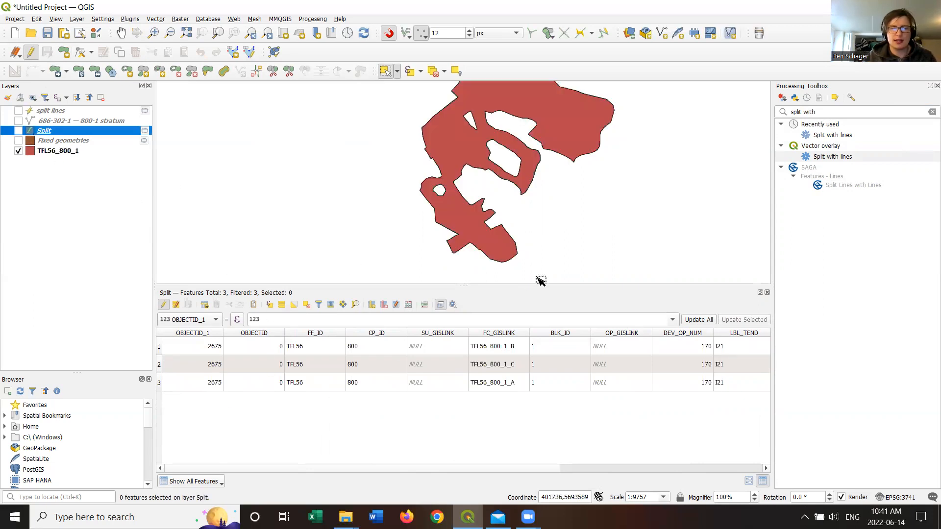
scroll(597, 133, "down", 1)
left_click_drag(644, 143, 448, 172)
scroll(643, 120, "up", 1)
scroll(630, 133, "down", 1)
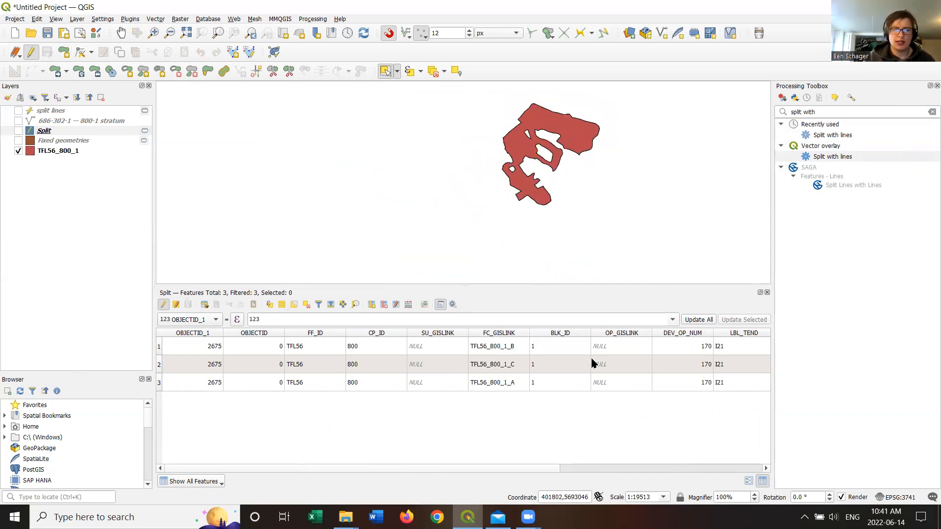
left_click_drag(552, 469, 803, 485)
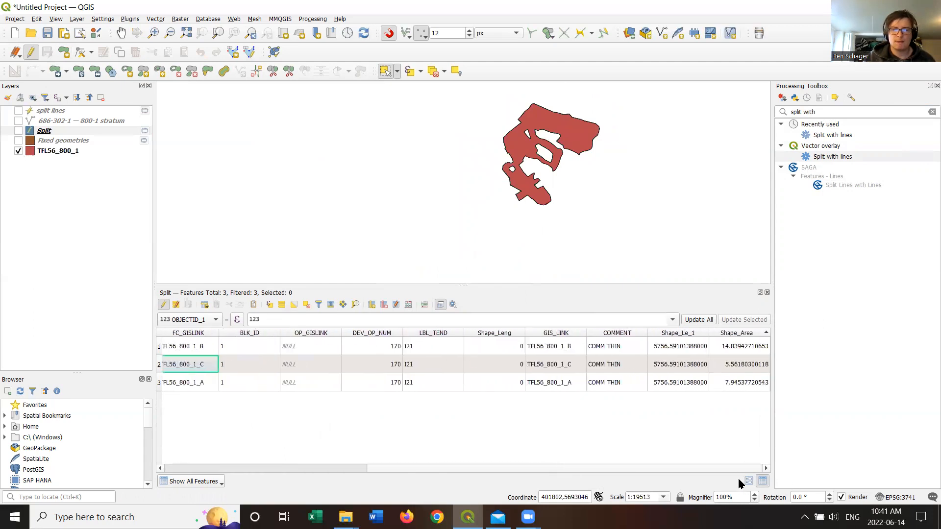
Enable editing in the TFL56_800_1 attribute table and delete the row 3 feature whose FC_GISLINK is TFL56_800_1_A
right_click(69, 152)
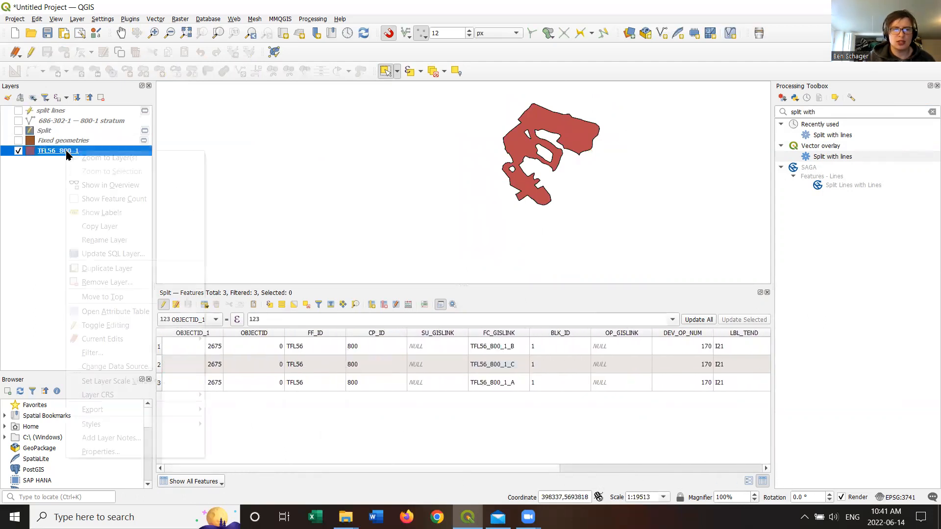
left_click(128, 312)
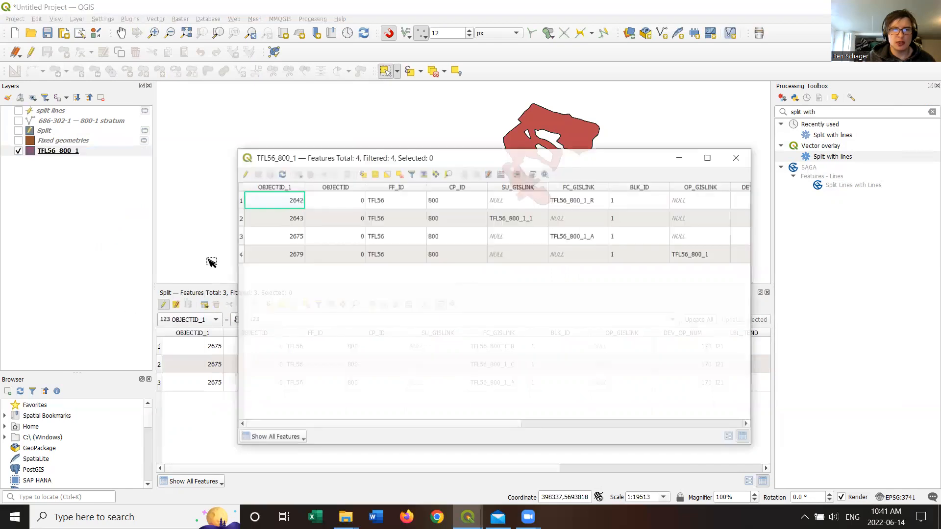
left_click_drag(405, 160, 410, 218)
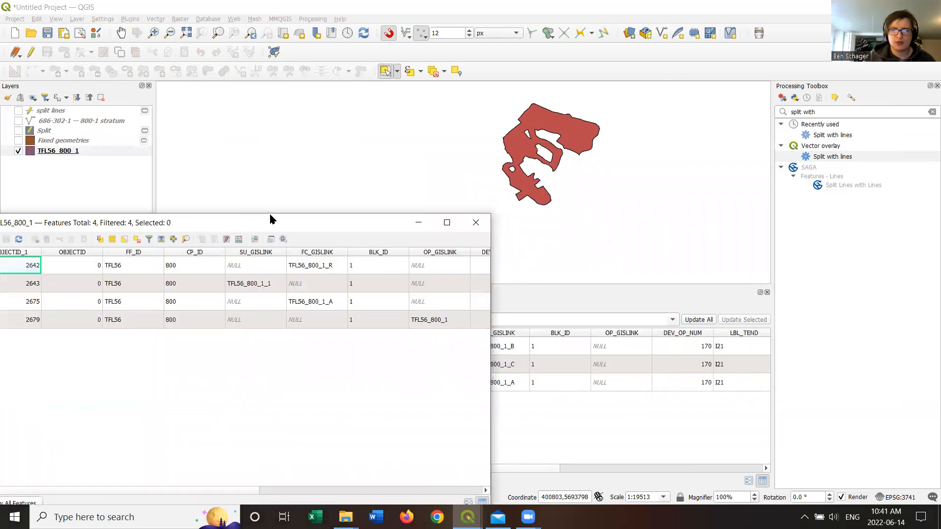
left_click_drag(270, 215, 672, 150)
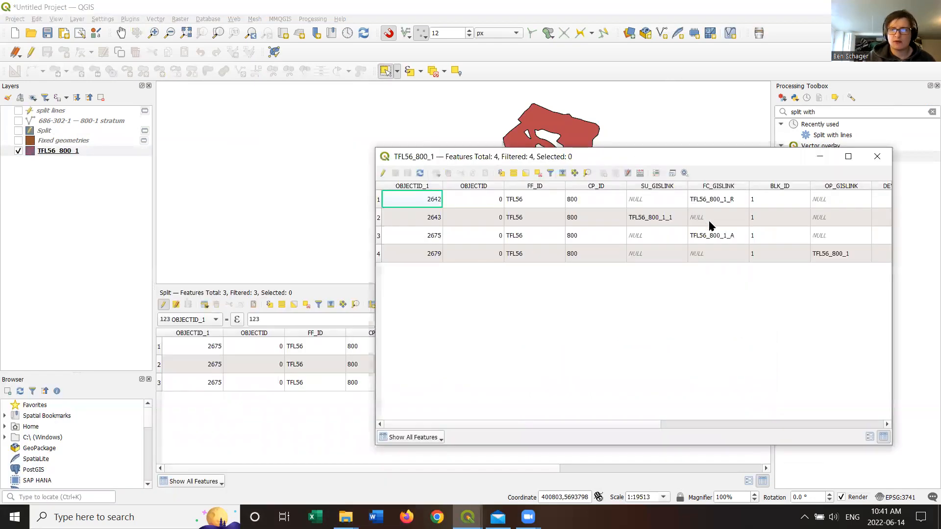
left_click(378, 238)
left_click_drag(533, 427, 480, 424)
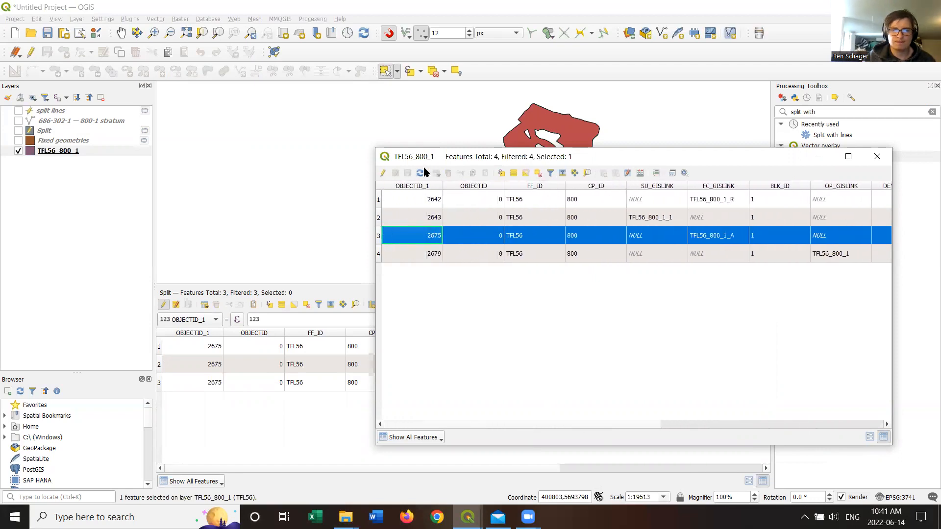
left_click(383, 174)
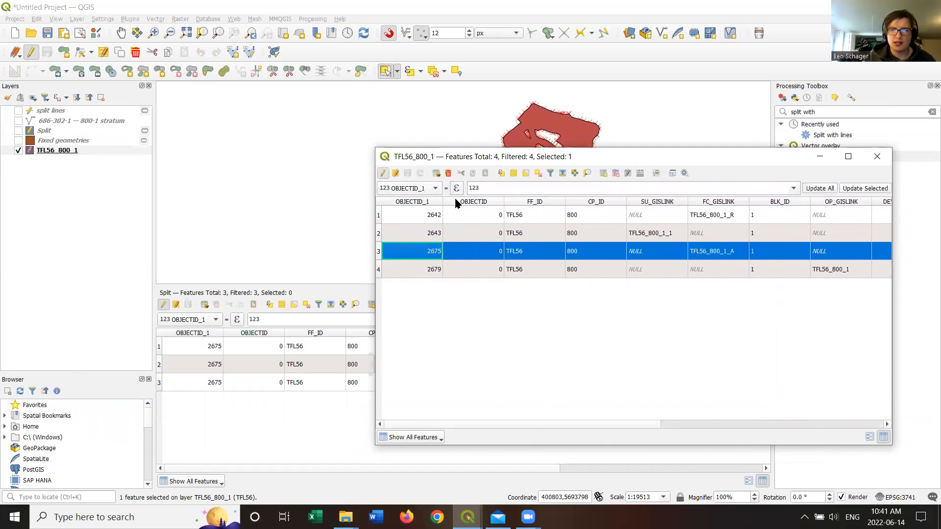
left_click(448, 173)
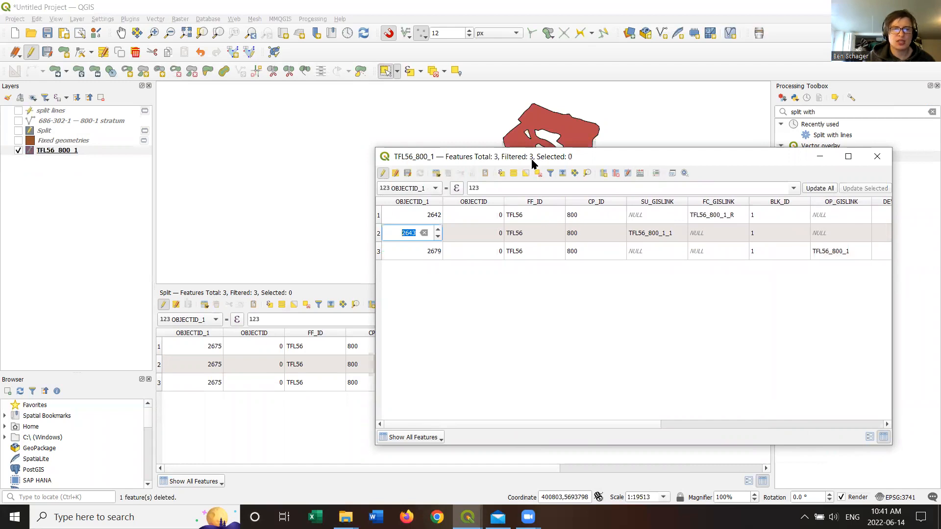
left_click(67, 141)
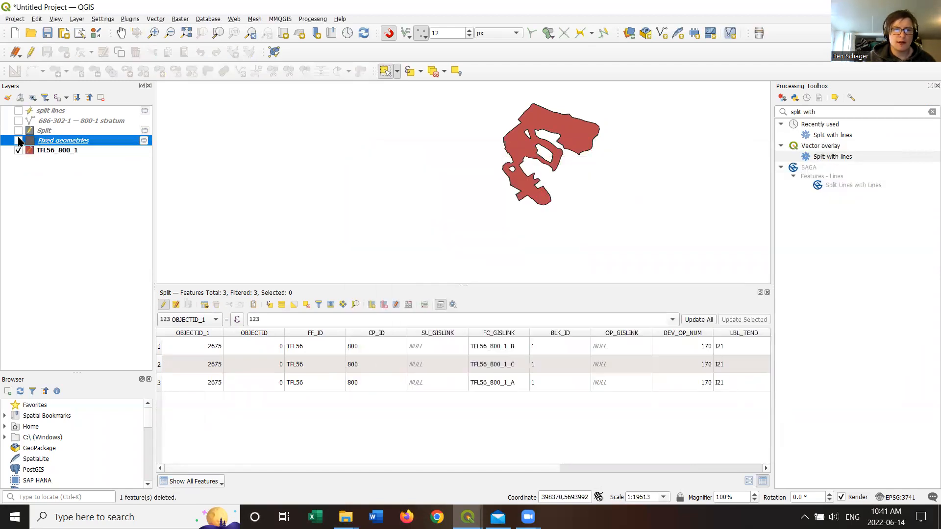
left_click(18, 140)
left_click(18, 151)
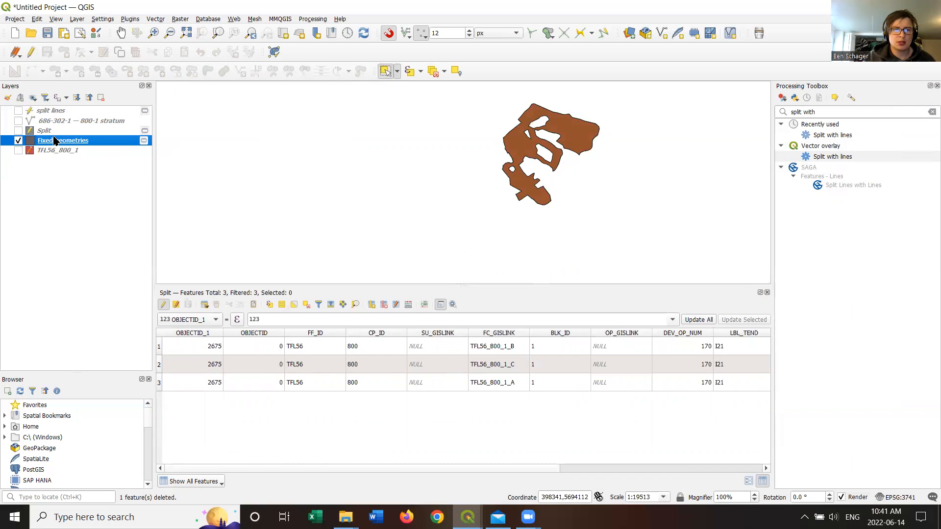
left_click_drag(469, 98, 363, 172)
left_click(18, 140)
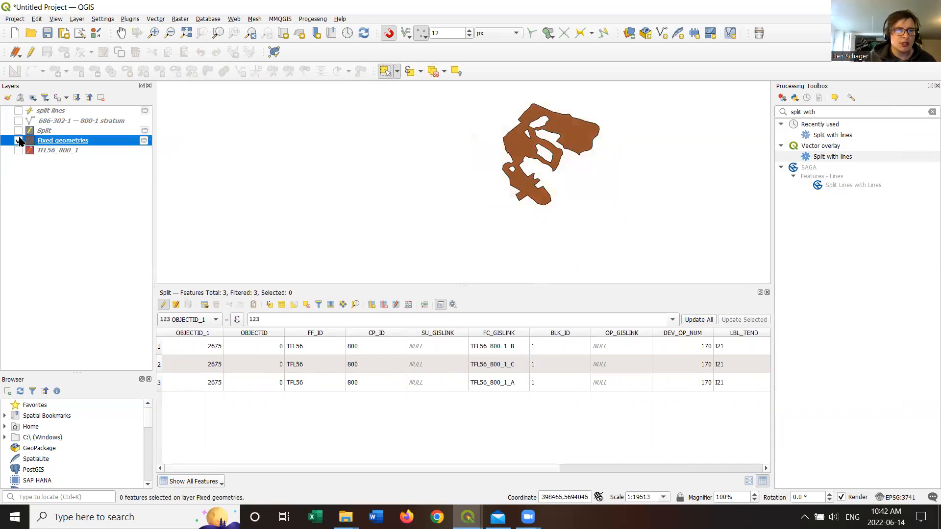
left_click(19, 141)
Display the Split layer, select all three of its polygons and copy them
left_click(18, 130)
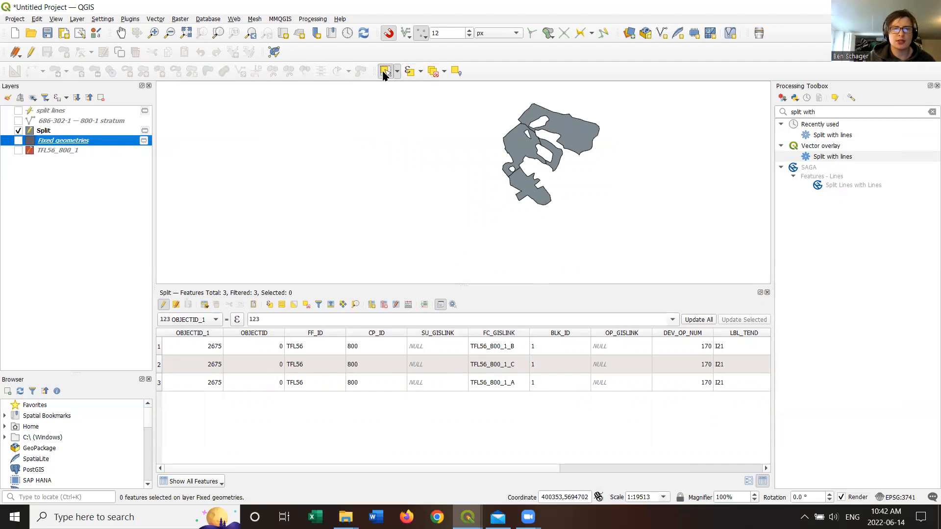
left_click_drag(488, 110, 599, 225)
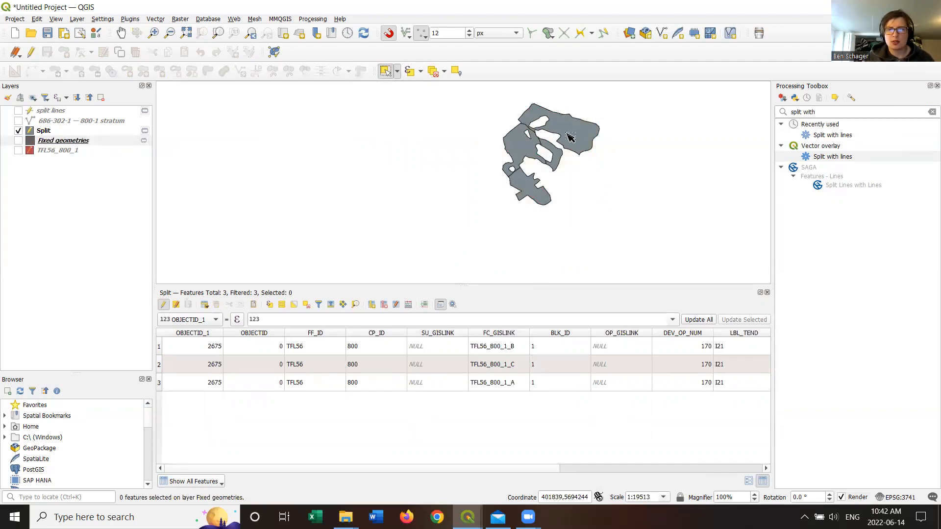
left_click(49, 131)
left_click_drag(467, 102, 585, 198)
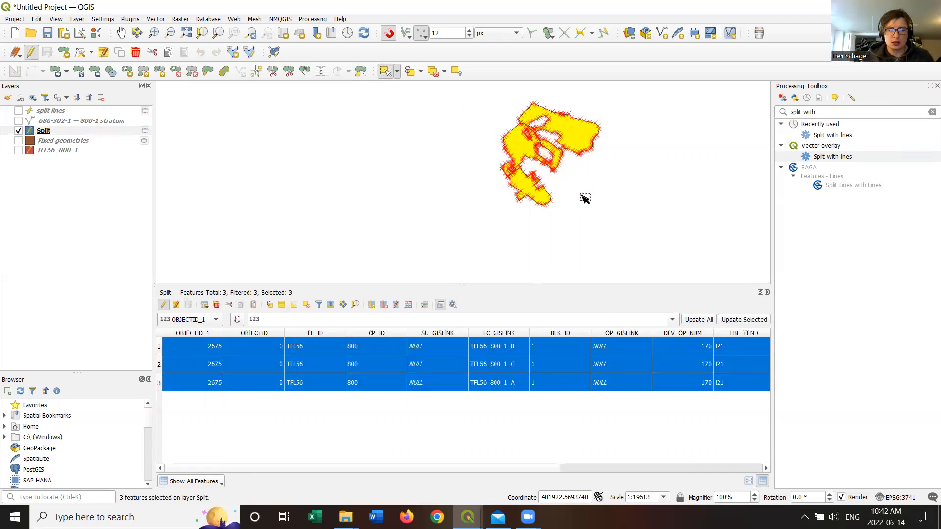
key("ctrl+c")
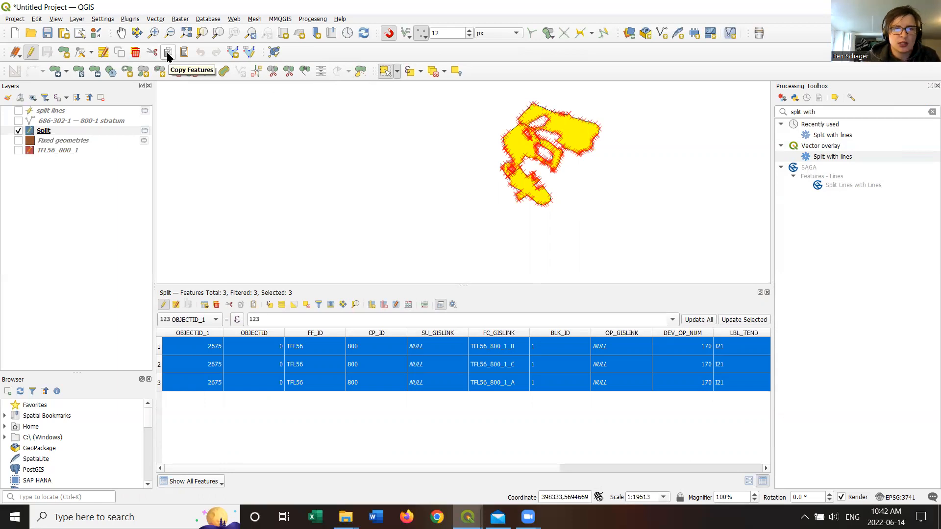
Paste the copied polygons into the TFL56_800_1 layer, showing that layer and hiding Split
left_click(65, 150)
left_click(18, 150)
left_click(18, 130)
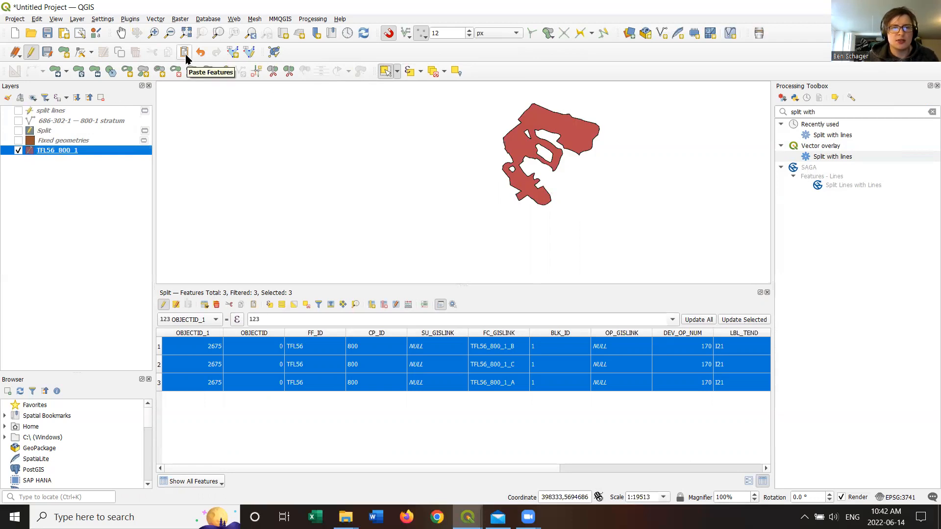
key("ctrl+v")
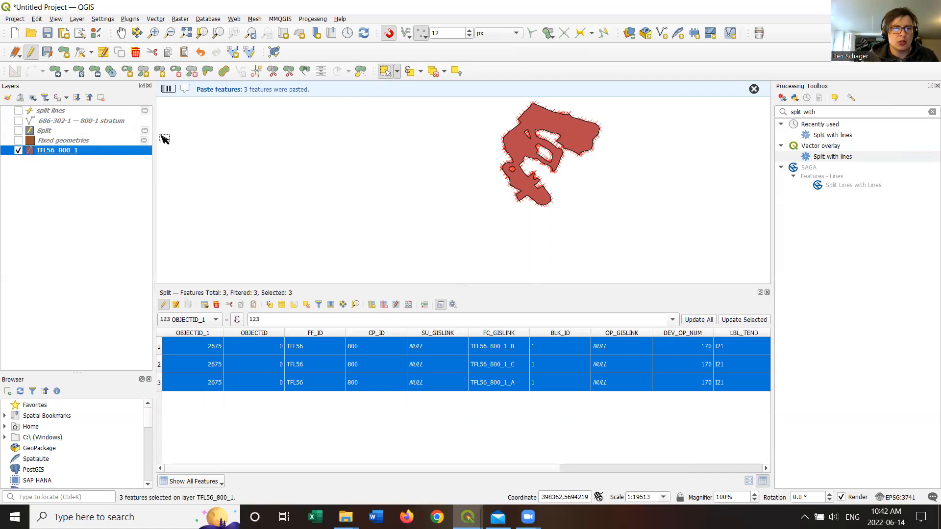
Close the Split attribute table and dock the TFL56_800_1 table below the map, bringing its GIS_LINK and Shape_Area columns into view
left_click(767, 292)
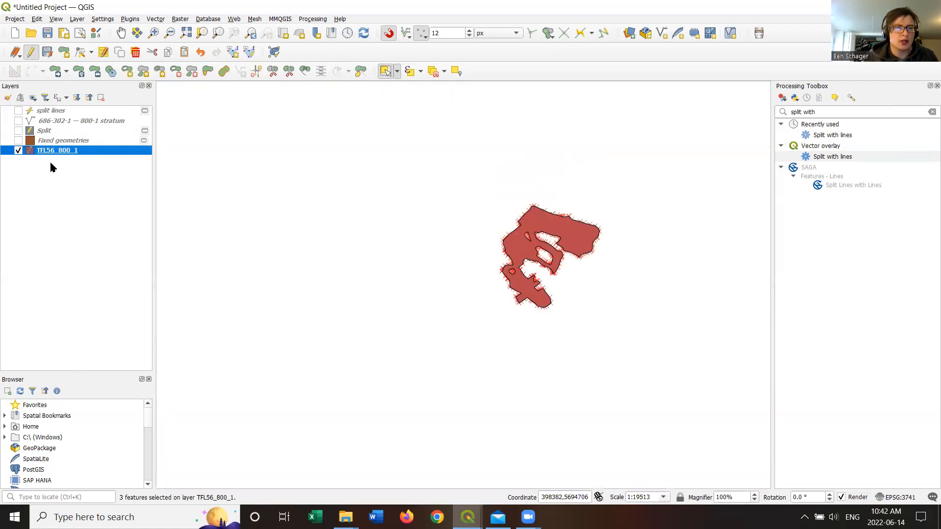
right_click(47, 155)
left_click(100, 310)
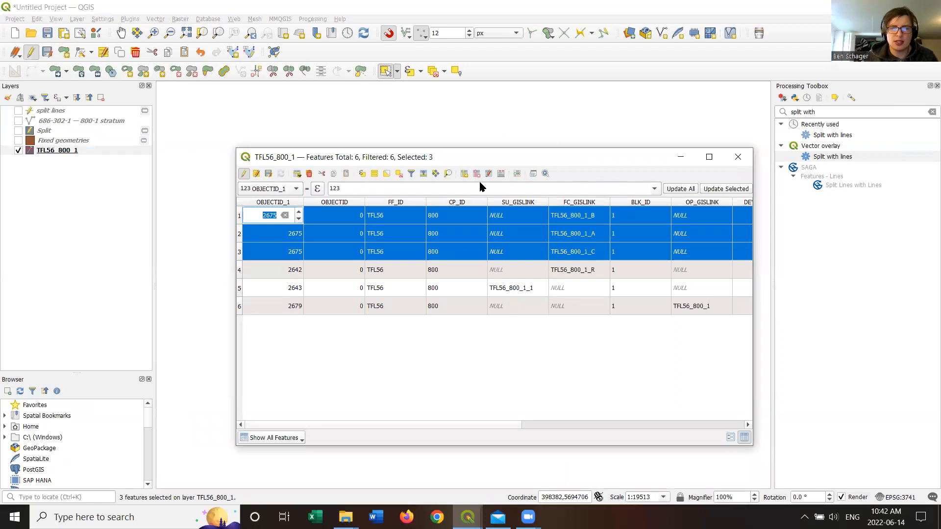
left_click(546, 174)
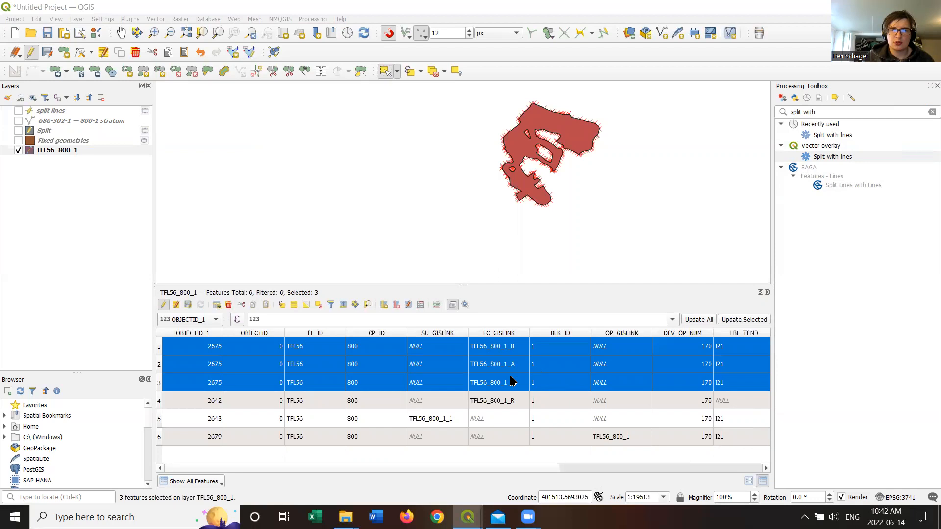
left_click_drag(545, 468, 525, 468)
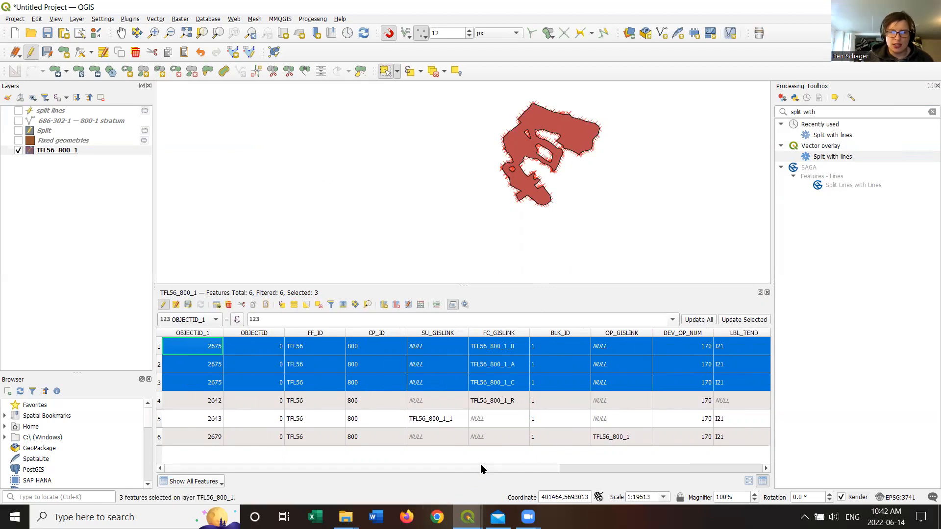
scroll(481, 466, "right", 5)
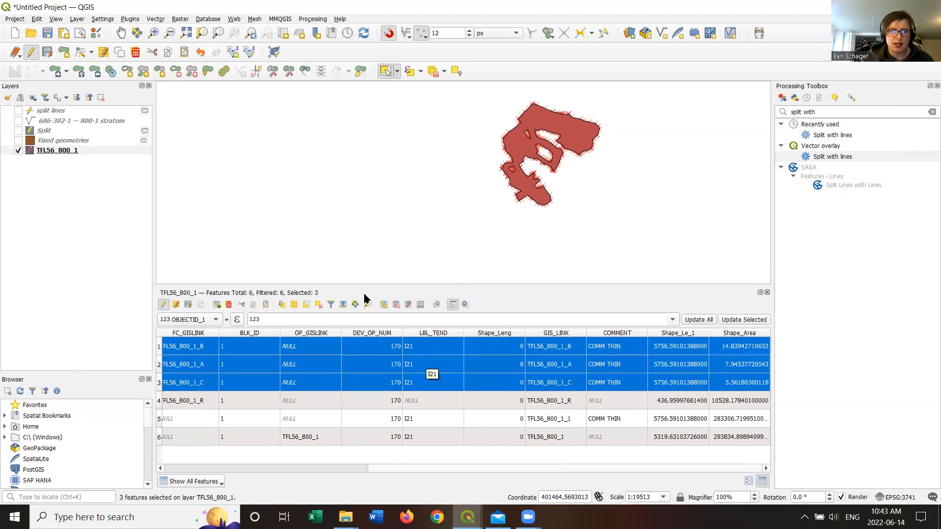
Clear the feature selection and set up the Field Calculator to update the existing Shape_Area field with the expression $area
left_click(432, 71)
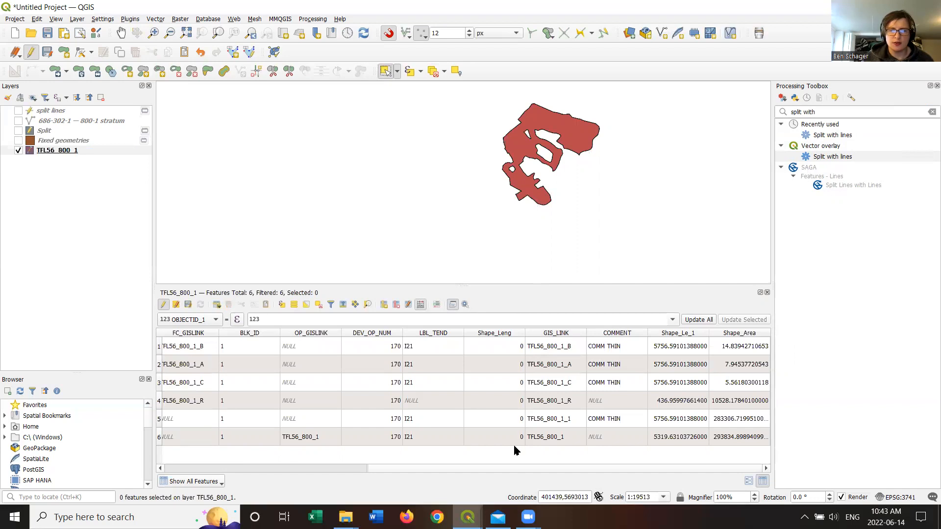
key("ctrl+i")
left_click(425, 185)
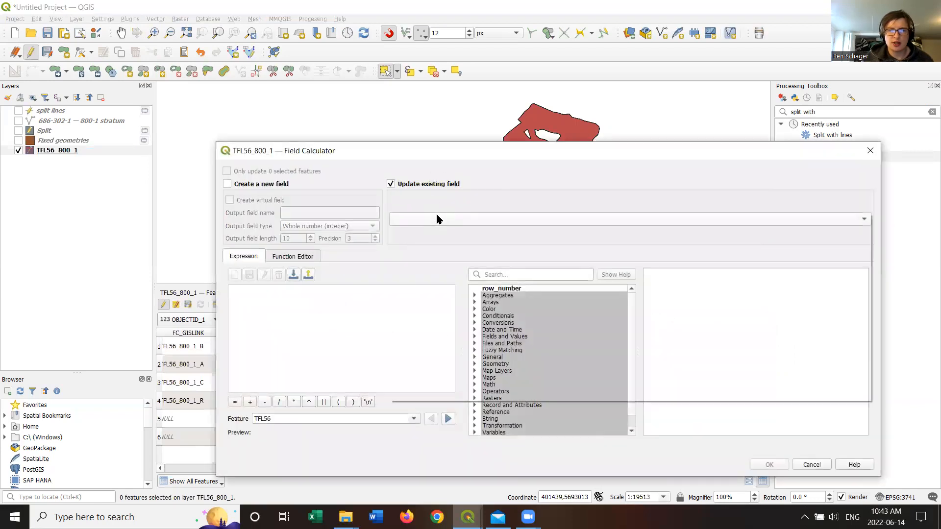
left_click(436, 219)
left_click(431, 380)
left_click(315, 317)
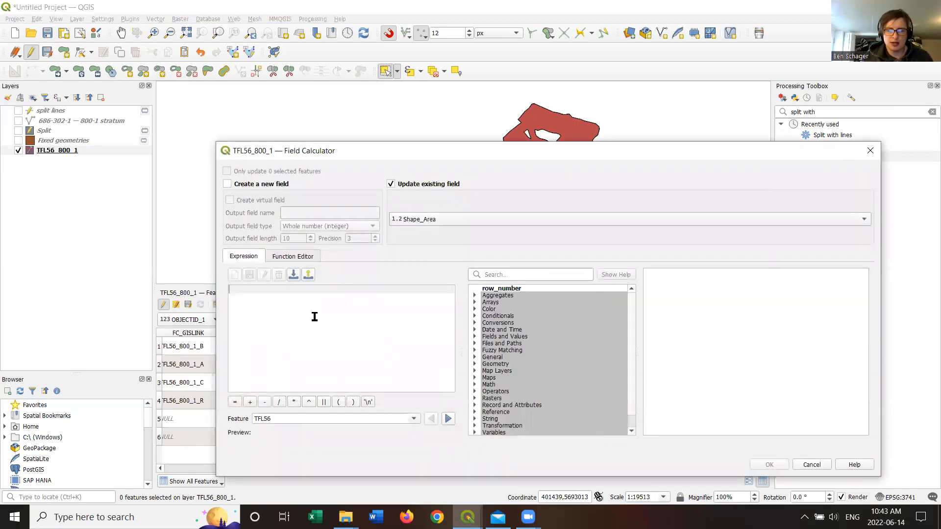
type("$area")
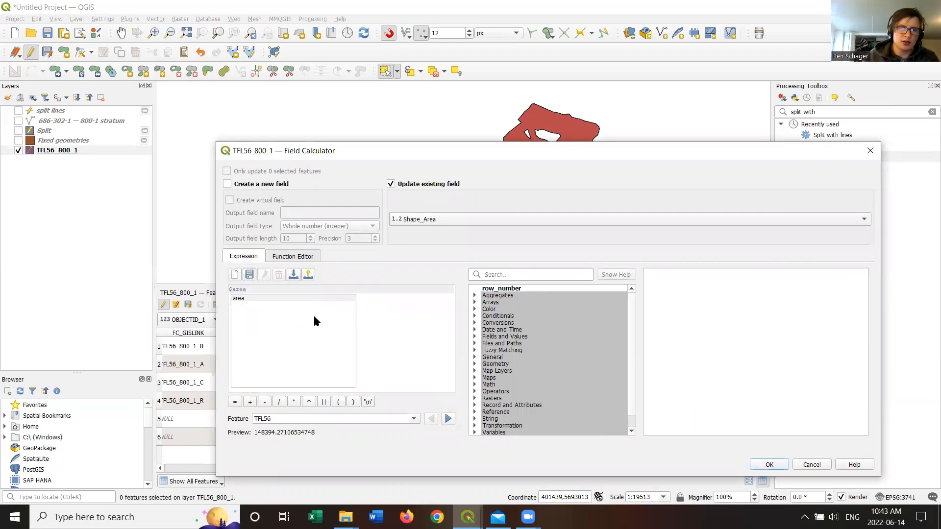
left_click(232, 291)
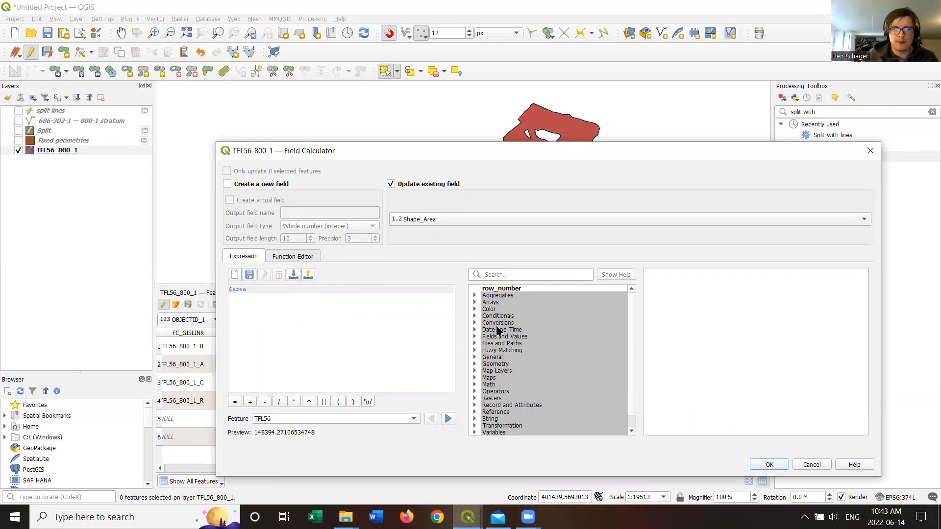
key("BackSpace")
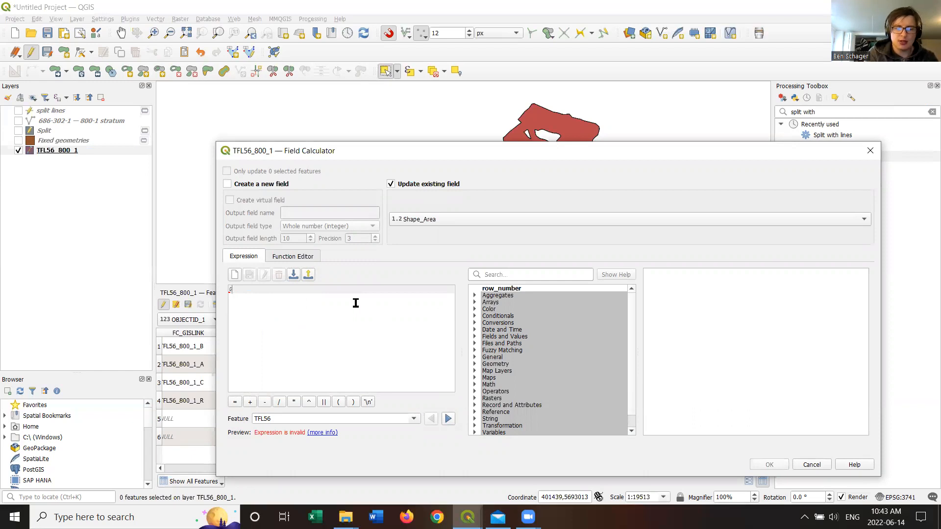
type("length")
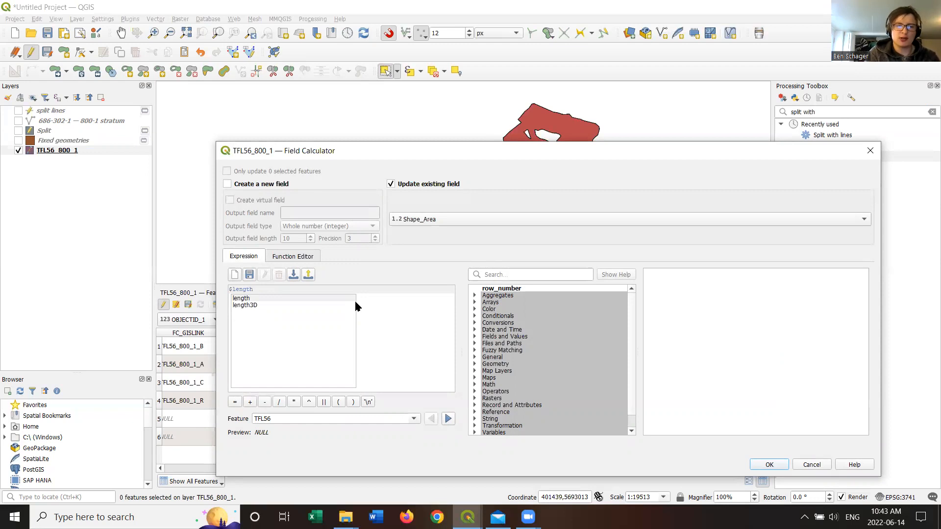
key("BackSpace")
key("BackSpace")
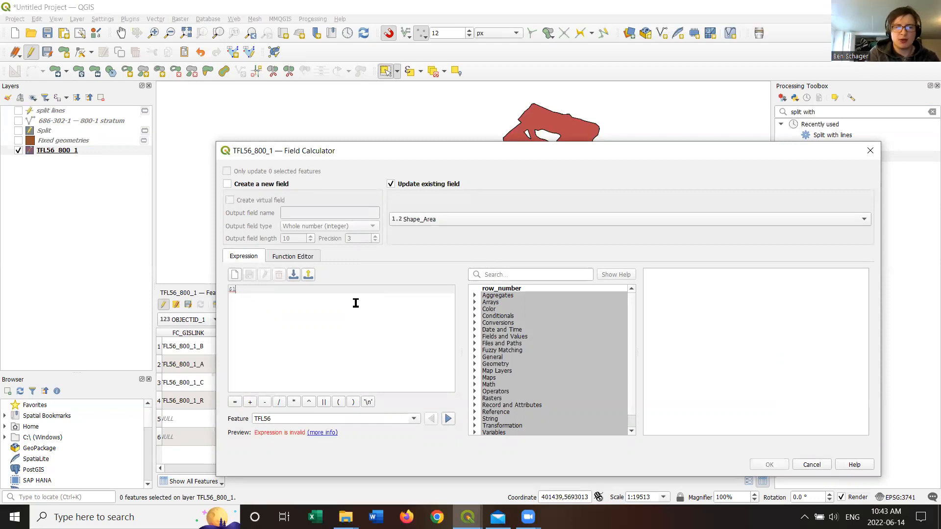
Set the Shape_Area expression to $area/10000 and apply it to all features
type("area/10000")
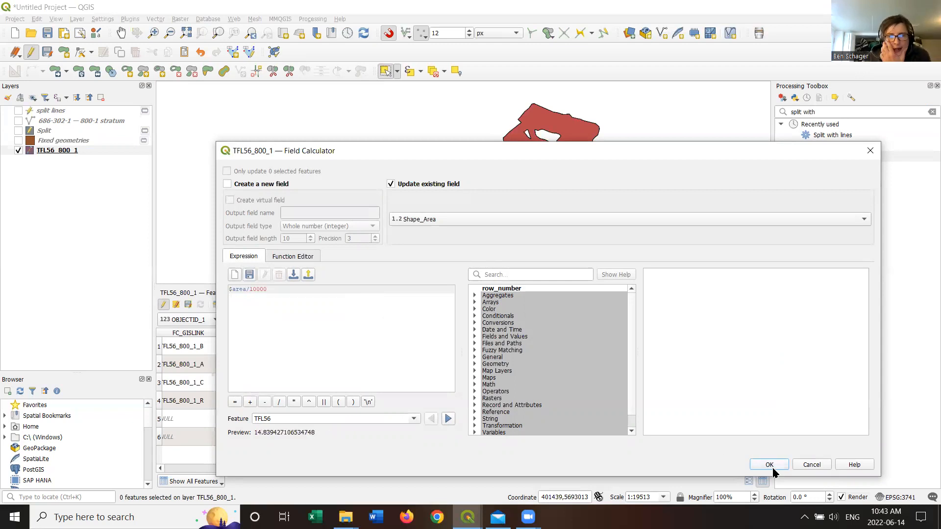
left_click(769, 465)
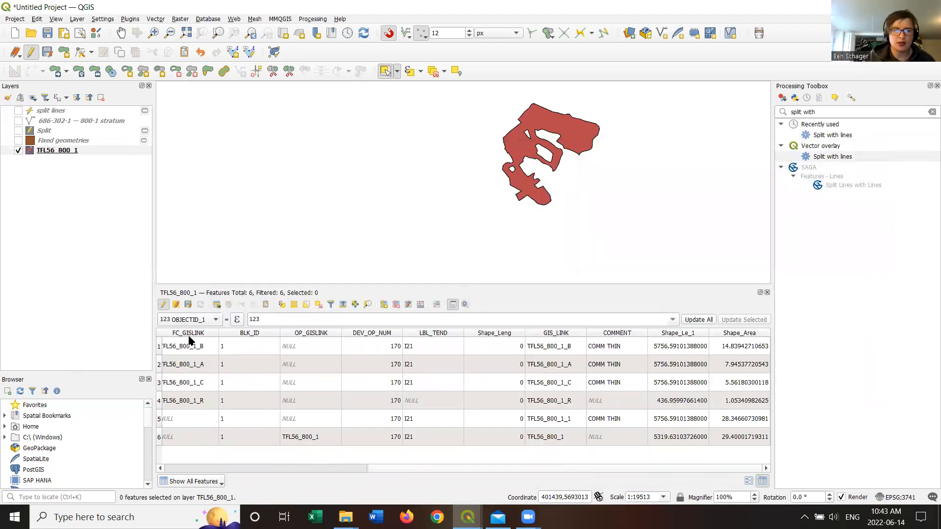
Examine the GIS link and Shape_Area values of the split pieces, the _R feature and rows 5 and 6 in turn
left_click_drag(161, 347, 160, 382)
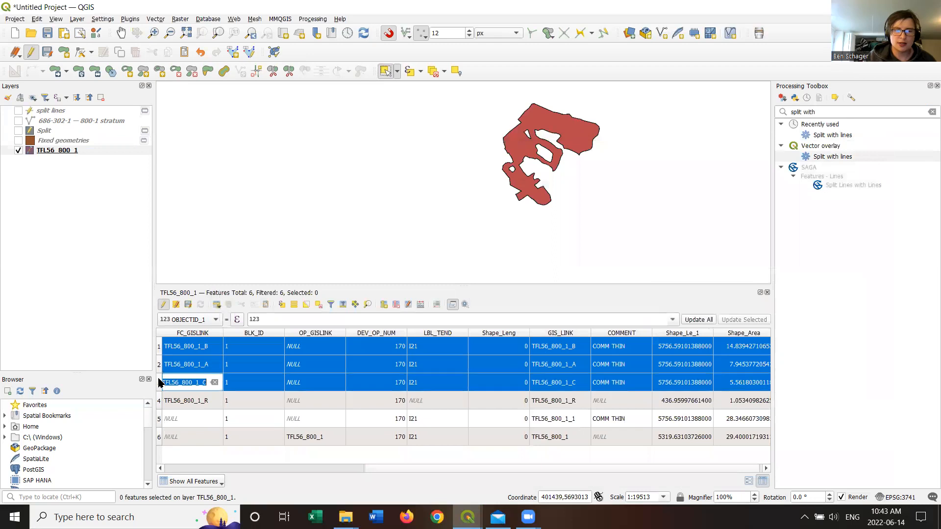
left_click(159, 401)
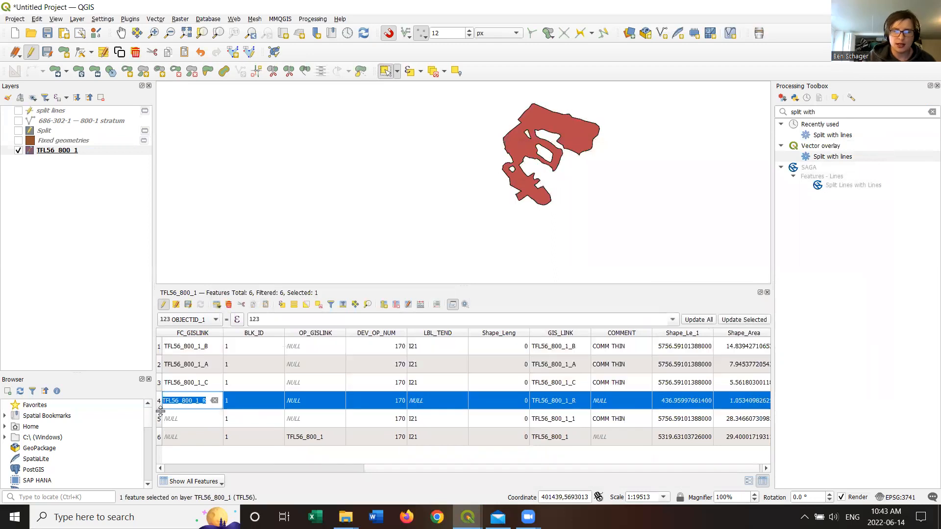
left_click_drag(389, 471, 167, 436)
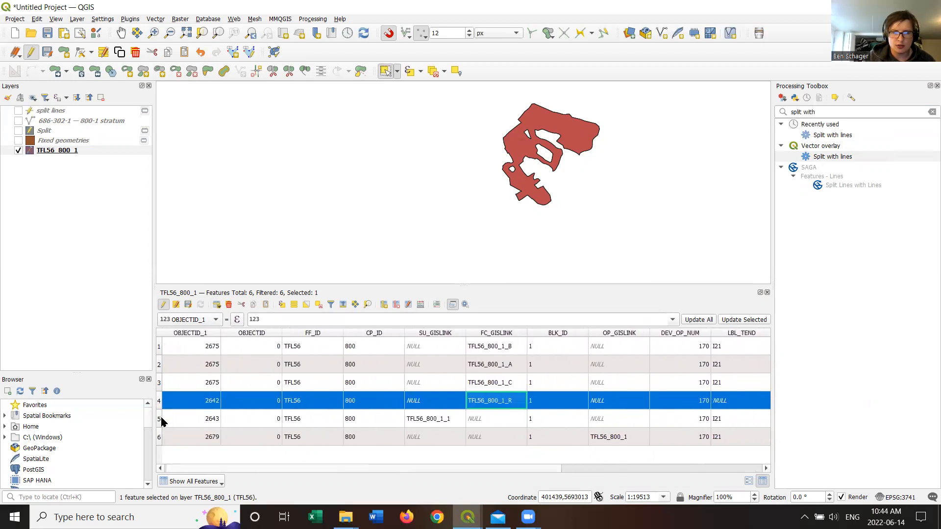
double_click(163, 419)
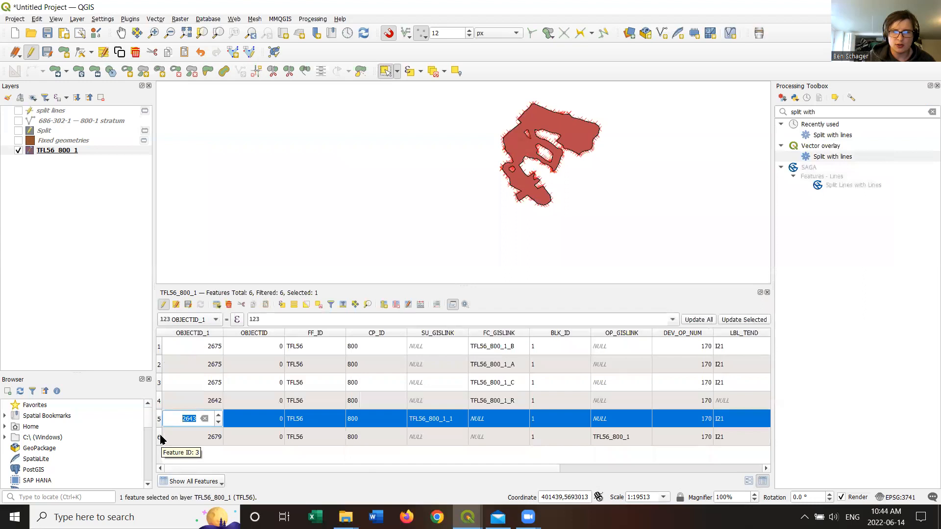
double_click(164, 437)
left_click_drag(443, 470, 715, 470)
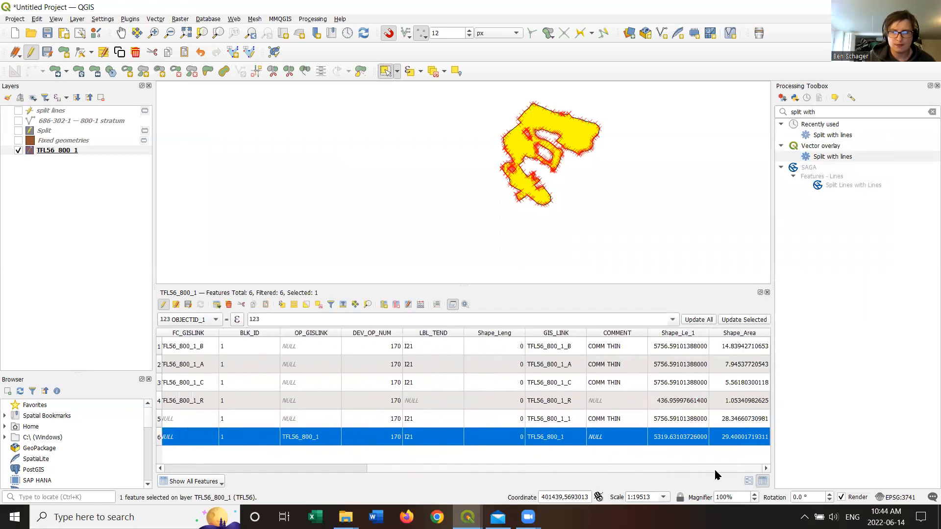
left_click_drag(714, 469, 696, 459)
left_click_drag(424, 469, 156, 457)
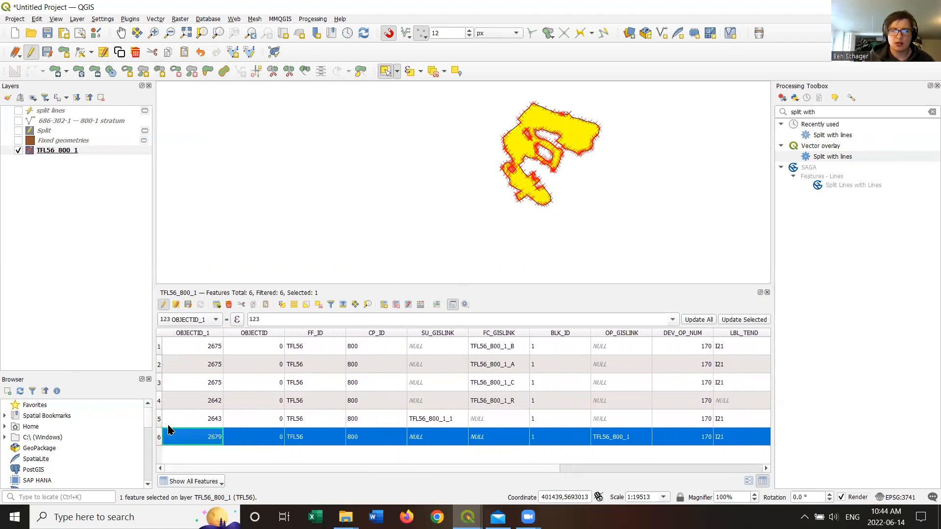
Compare the three split pieces in rows 1 to 3 with the row 5 feature that carries an SU_GISLINK
left_click(159, 377)
left_click_drag(159, 378, 160, 347)
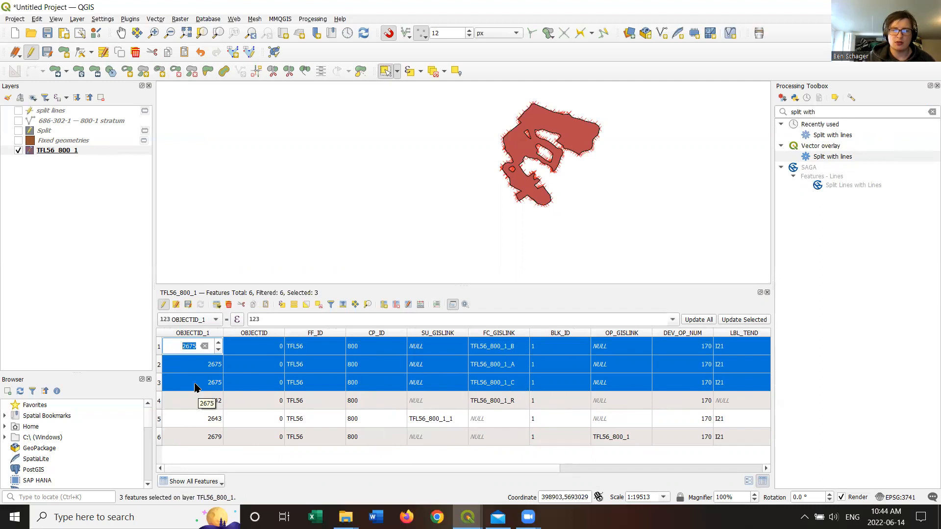
left_click(161, 365)
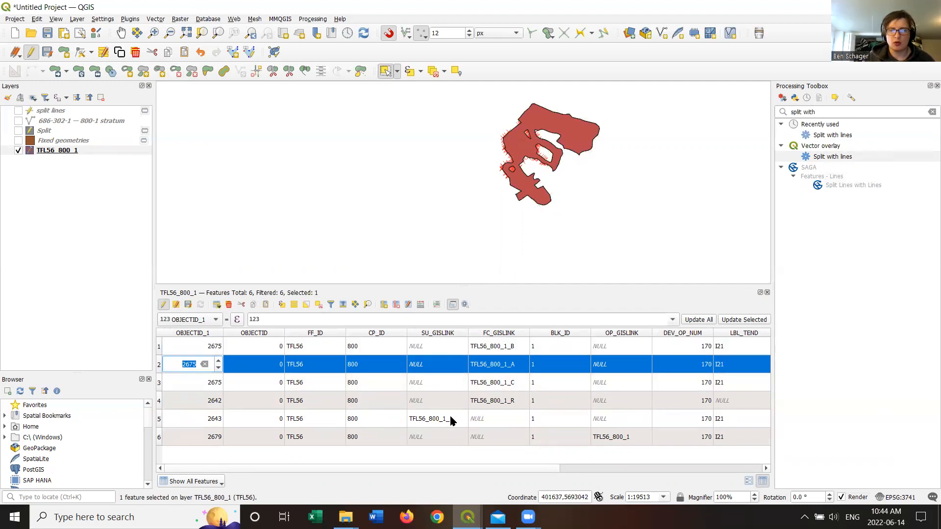
left_click(159, 366)
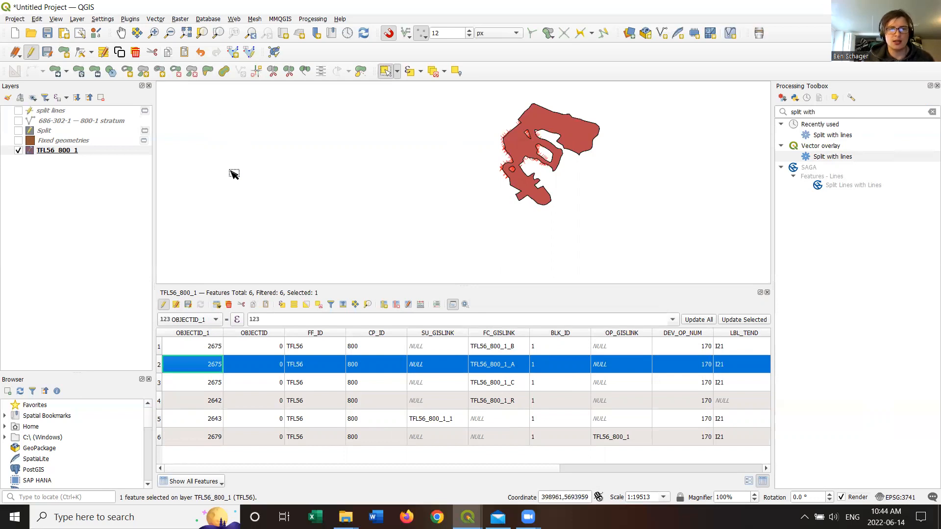
left_click(159, 419)
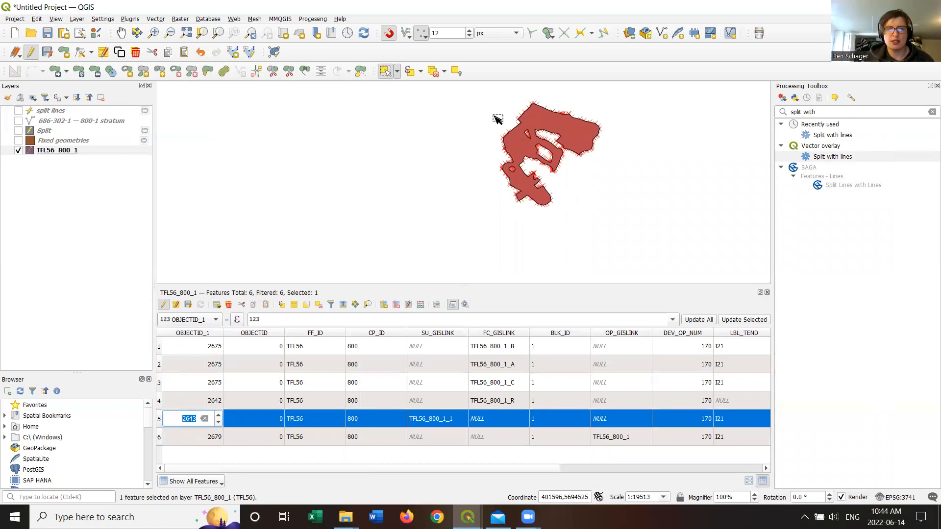
left_click(117, 54)
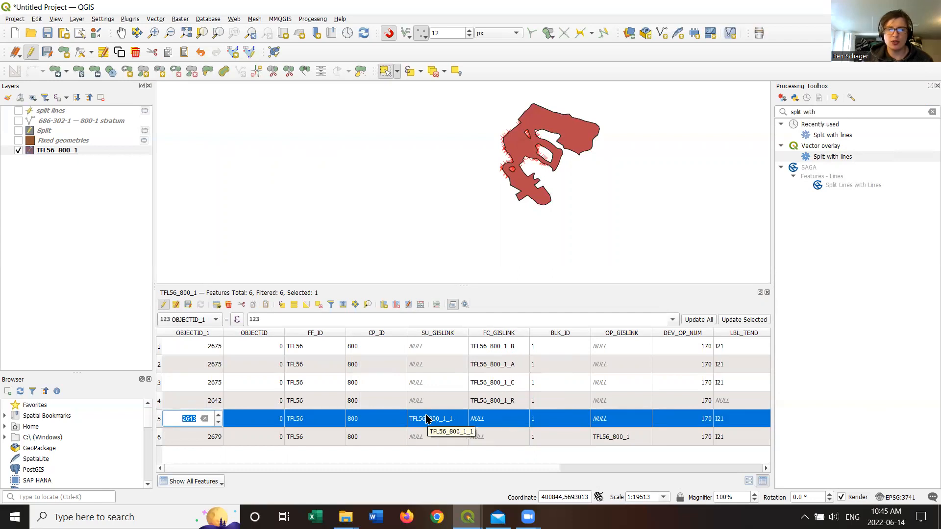
Duplicate the features with FC_GISLINK TFL56_800_1_B and TFL56_800_1_C by copying and pasting them within the TFL56_800_1 layer
left_click(161, 348)
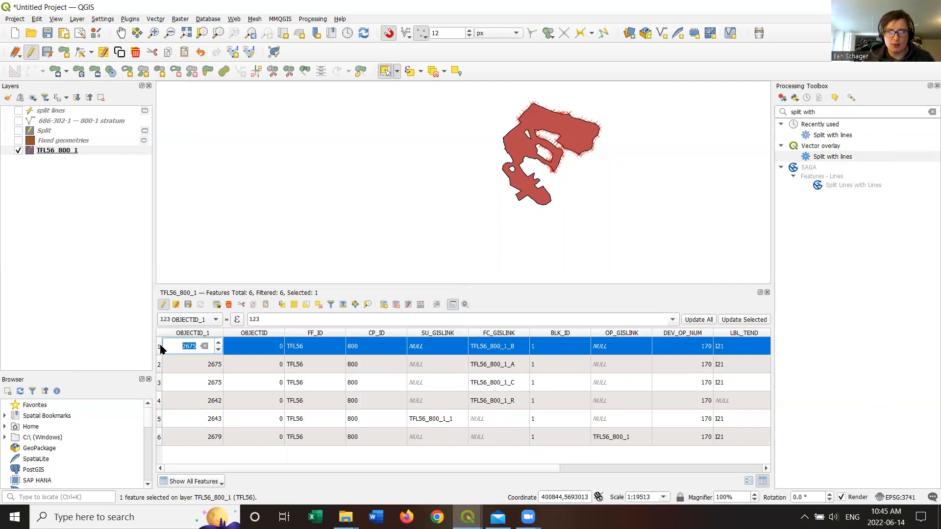
left_click(159, 384, "ctrl")
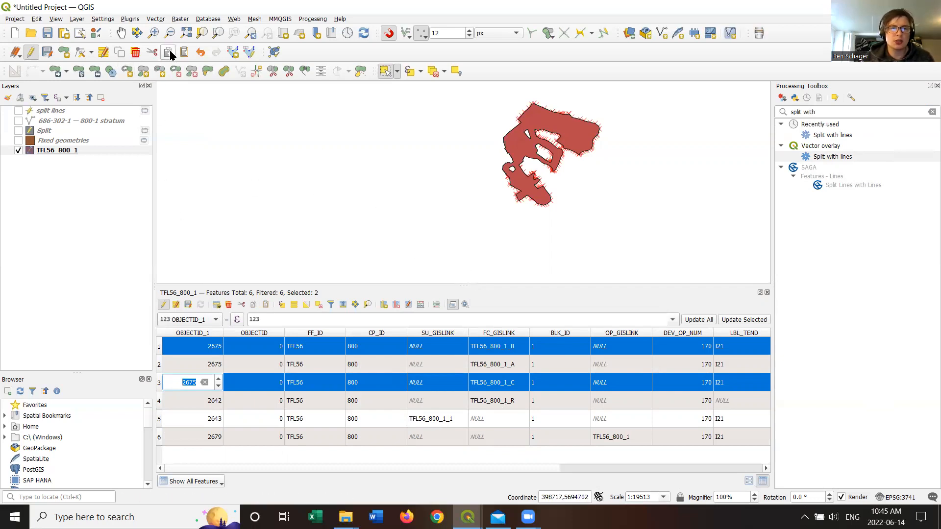
left_click(79, 152)
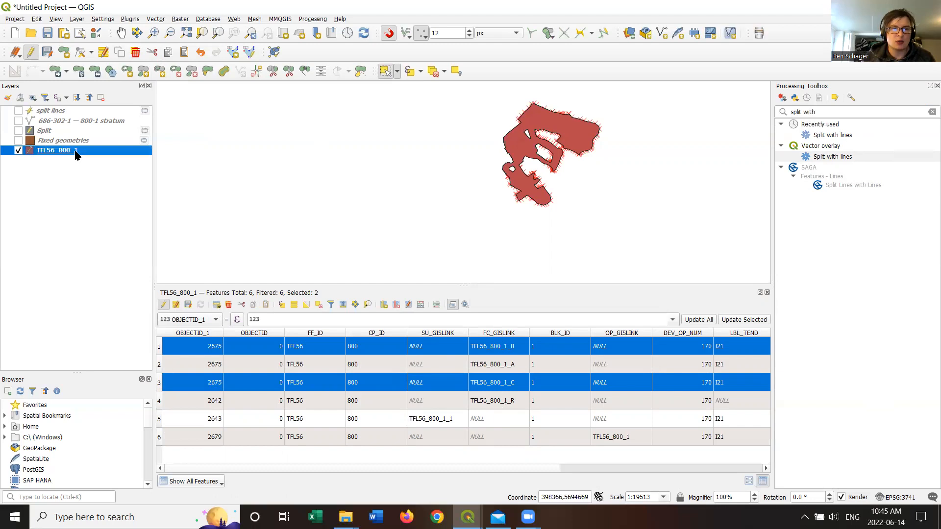
left_click(185, 55)
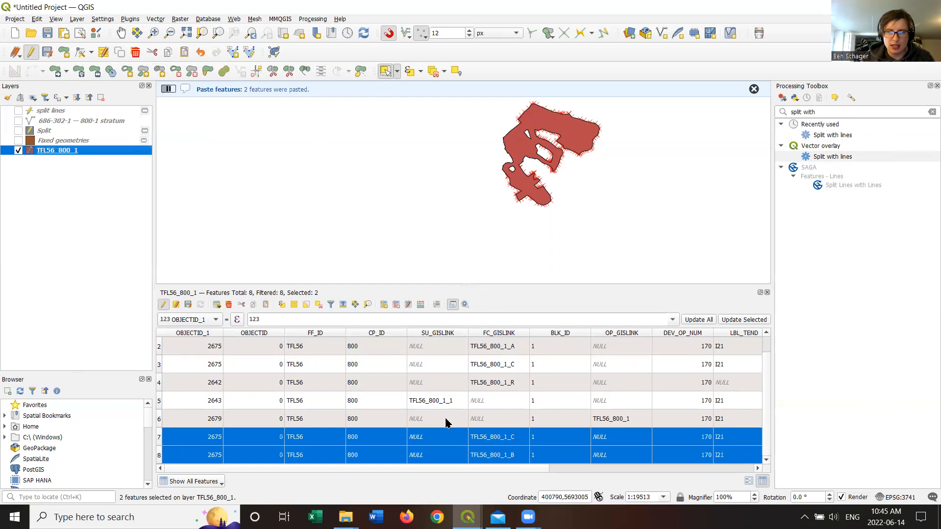
Copy the SU_GISLINK value TFL56_800_1_1 from row 5 into the SU_GISLINK cells of pasted rows 7 and 8
double_click(435, 402)
key("ctrl+c")
double_click(433, 437)
key("ctrl+v")
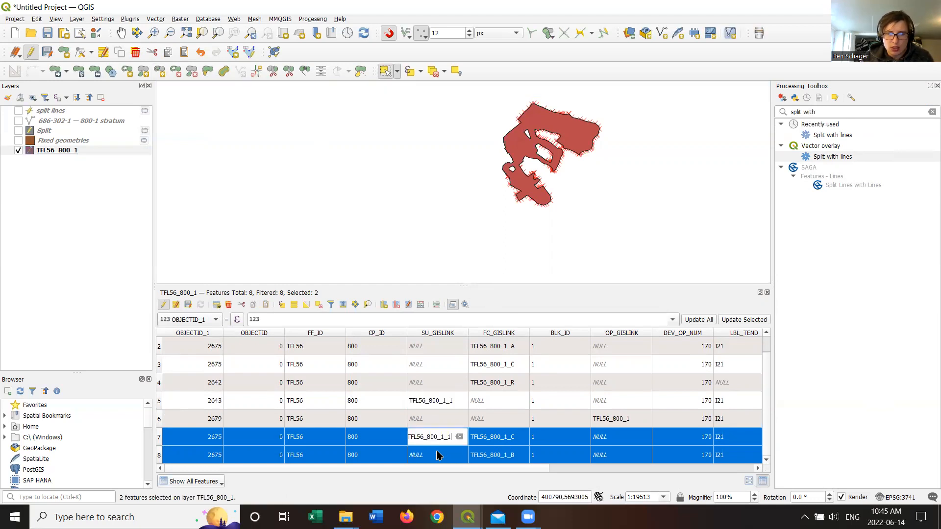
double_click(441, 455)
key("ctrl+v")
Set SU_GISLINK to TFL56_800_1_3 in row 7 and to TFL56_800_1_2 in row 8
double_click(447, 438)
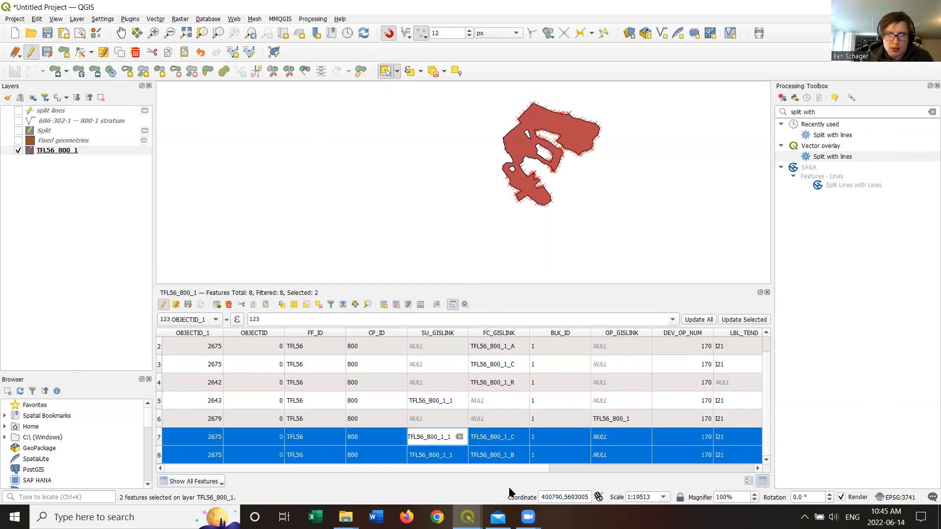
key("BackSpace")
type("3")
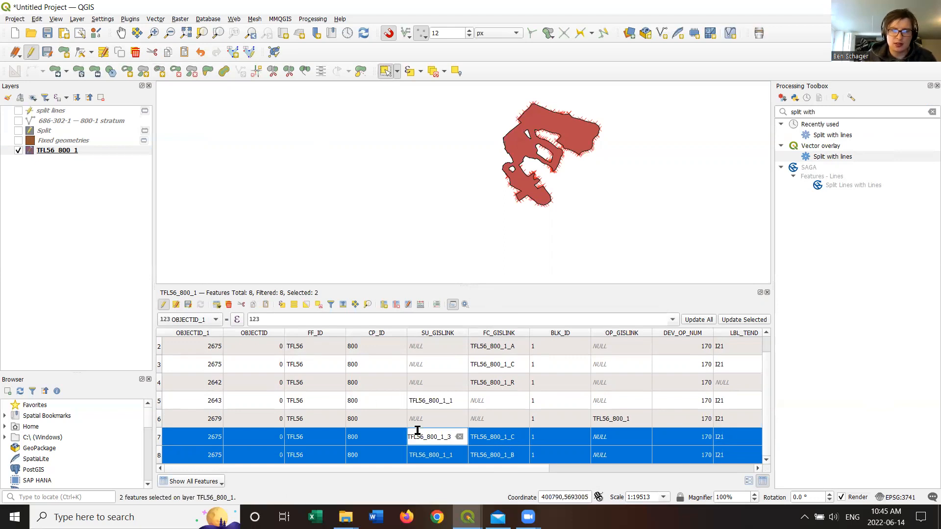
double_click(449, 456)
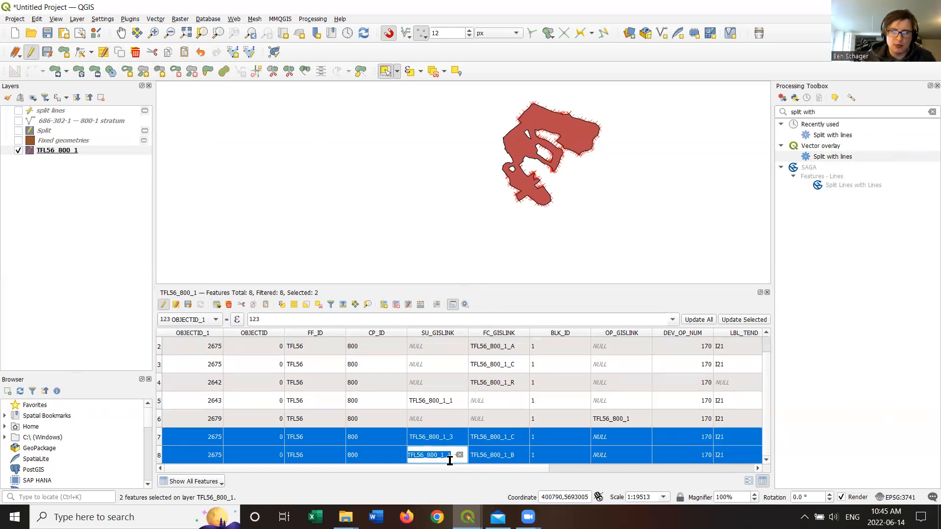
left_click(451, 456)
key("BackSpace")
type("2")
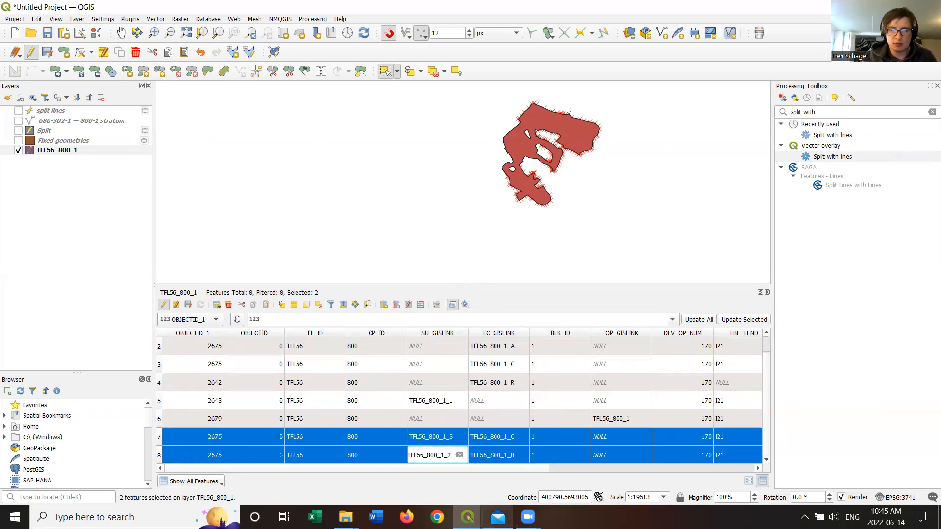
key("Return")
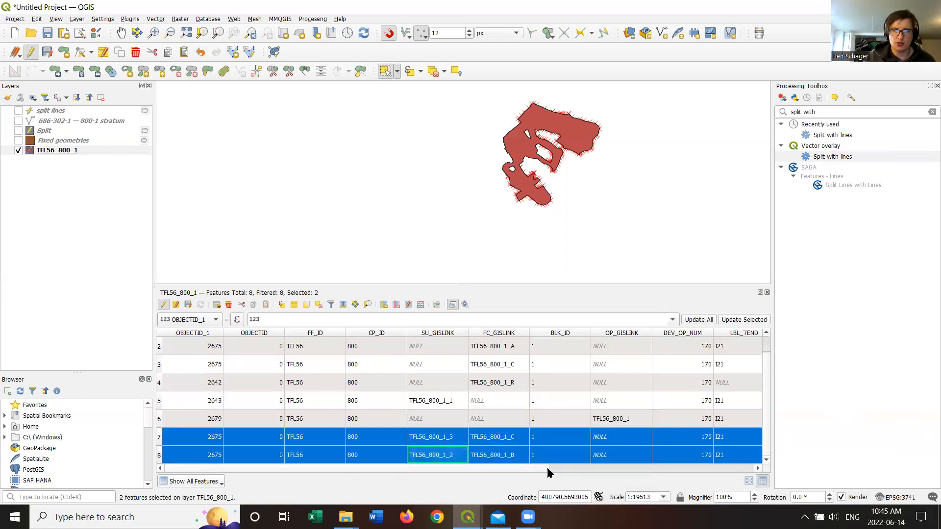
Clear the FC_GISLINK values of the pasted features in rows 7 and 8
left_click(494, 438)
key("BackSpace")
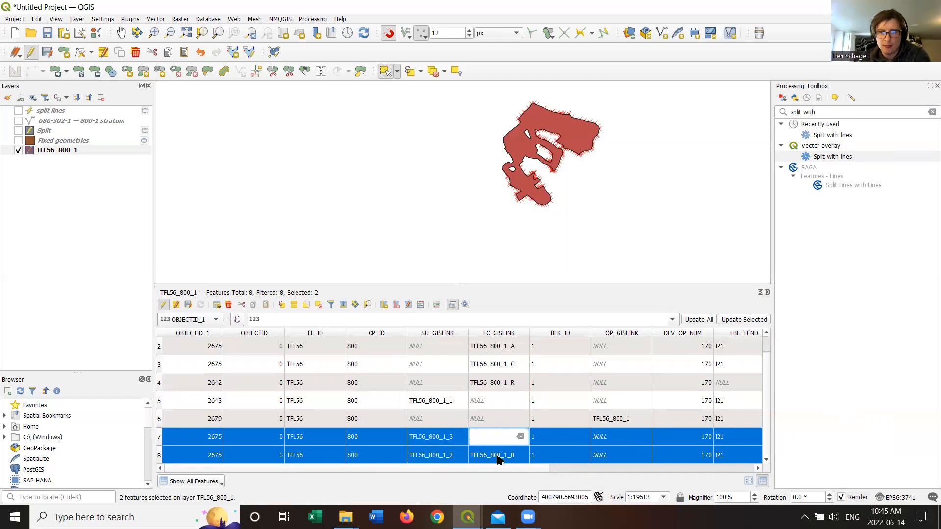
left_click(500, 457)
key("BackSpace")
key("Return")
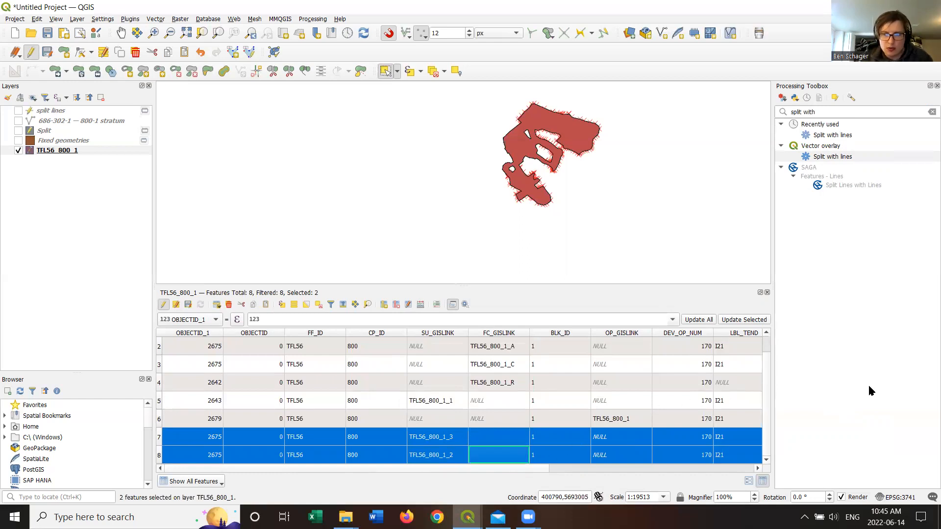
Set GIS_LINK to TFL56_800_1_3 in row 7 and to TFL56_800_1_2 in row 8
left_click_drag(525, 471, 757, 486)
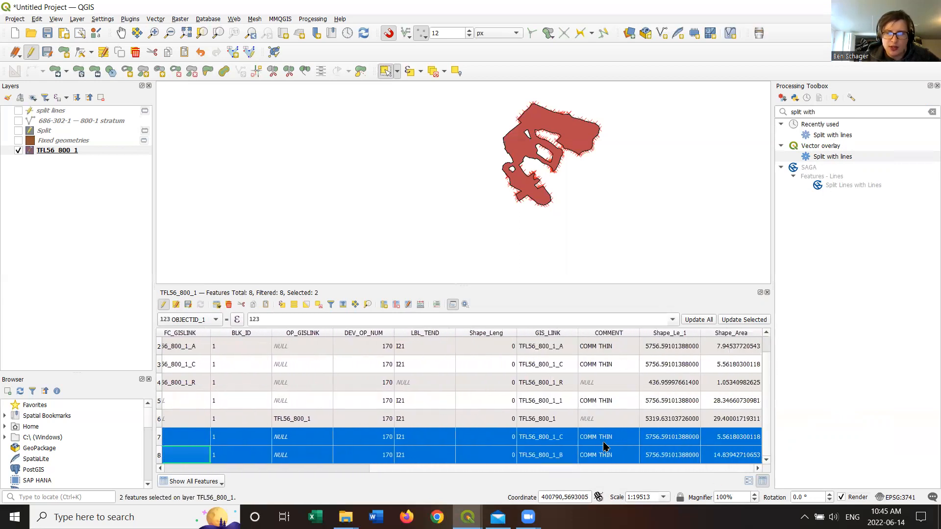
double_click(563, 439)
key("End")
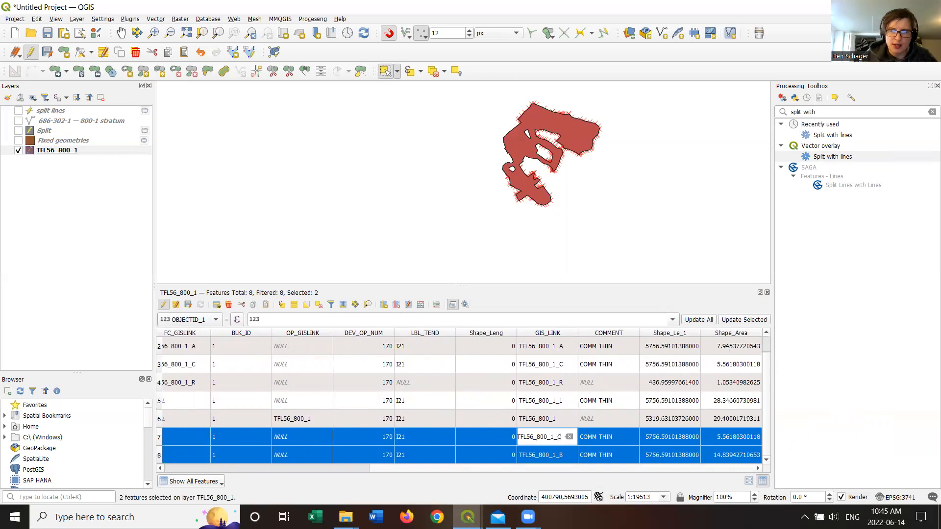
key("BackSpace")
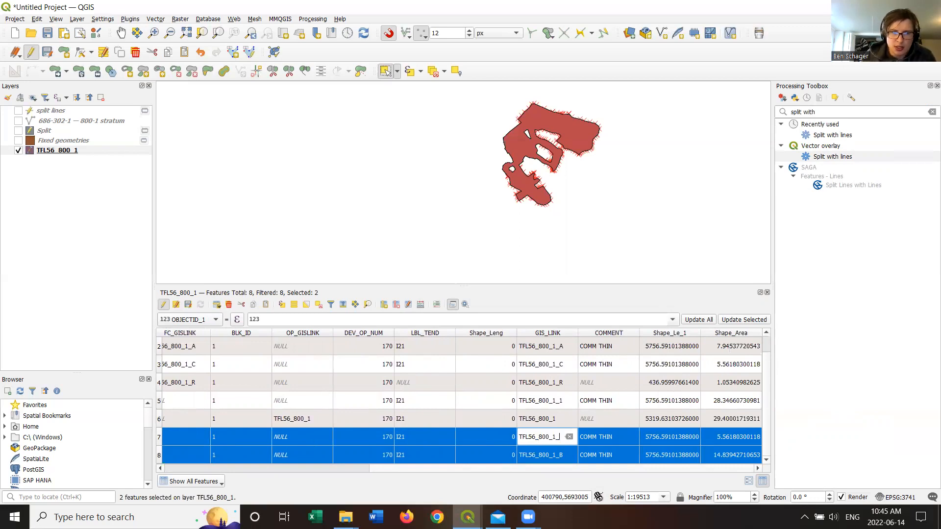
type("2")
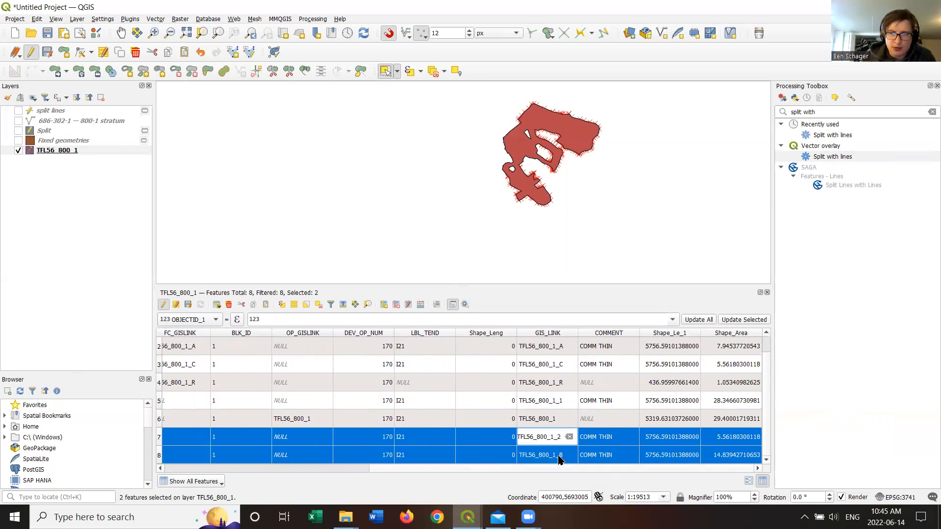
key("BackSpace")
type("3")
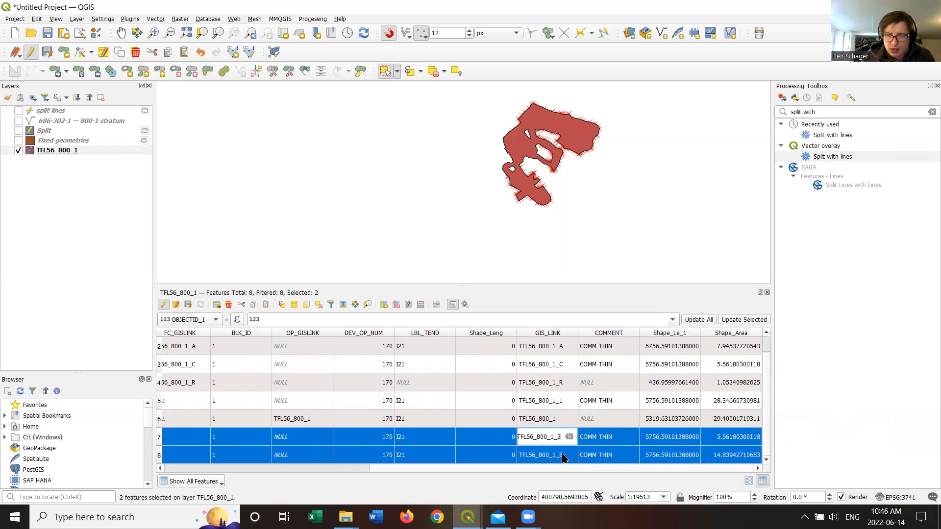
left_click(563, 458)
key("BackSpace")
type("2")
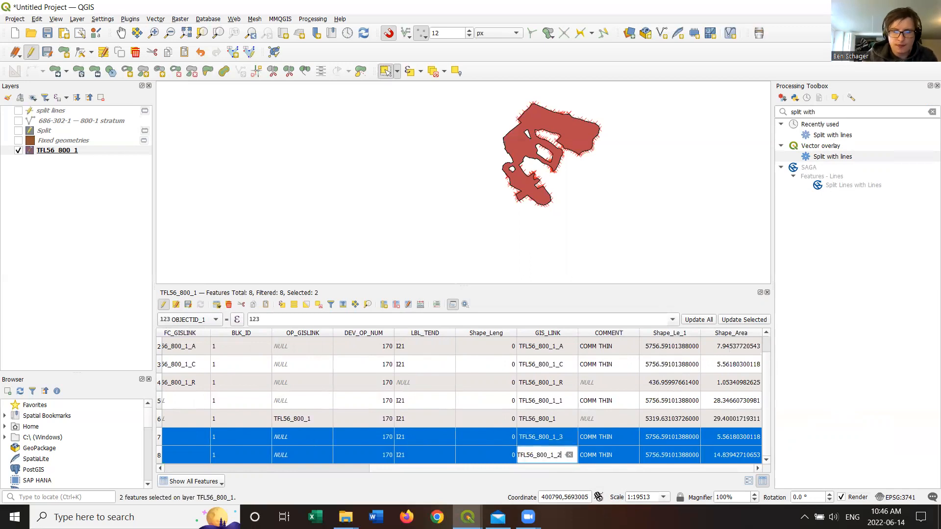
key("Return")
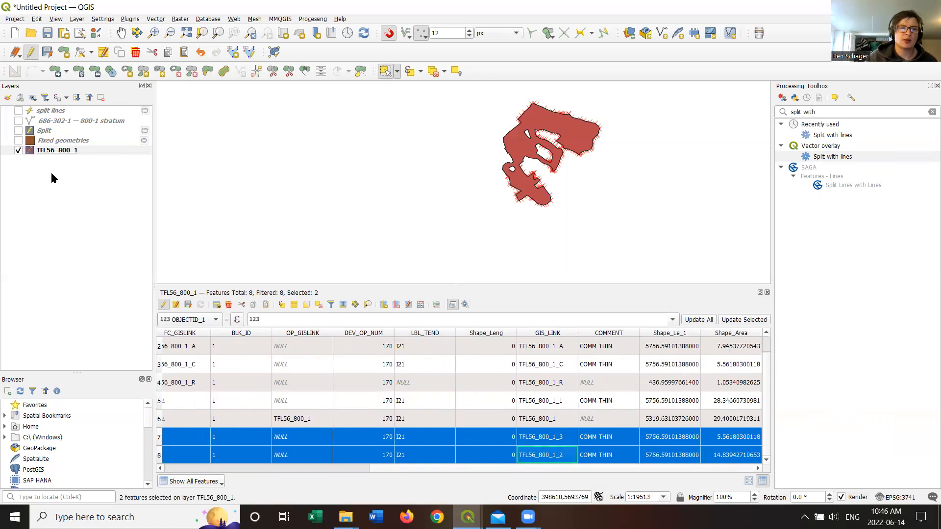
Stop editing the TFL56_800_1 layer and discard its unsaved changes
left_click(63, 153)
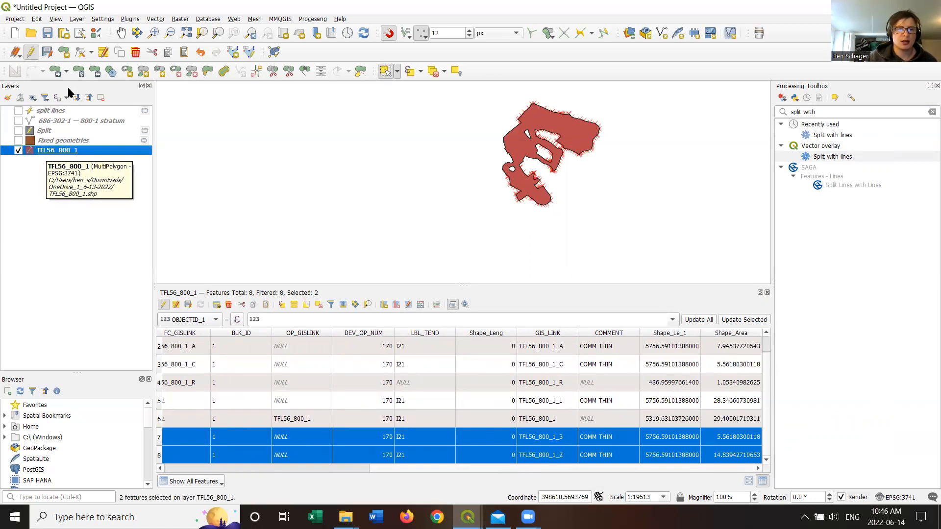
left_click(31, 52)
left_click(511, 265)
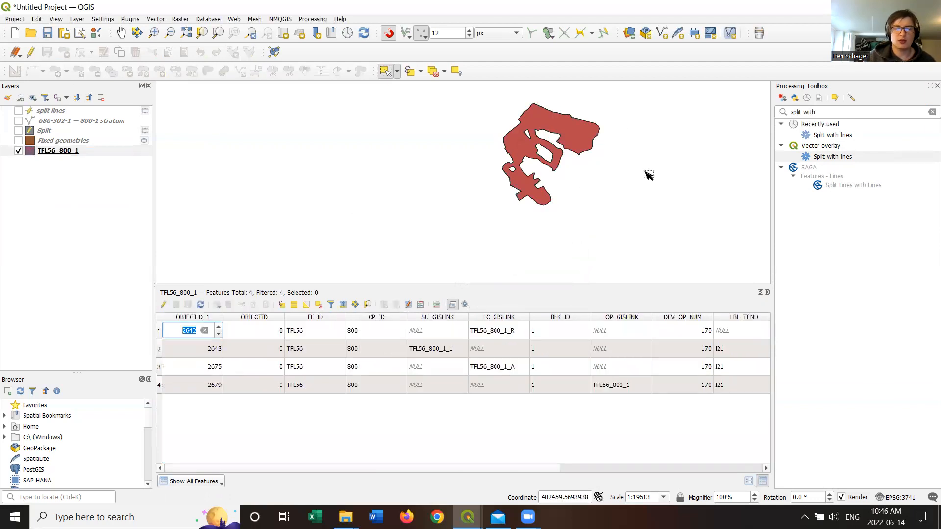
Remove the Split, Fixed geometries and split lines layers from the project
left_click(49, 149)
left_click(48, 132)
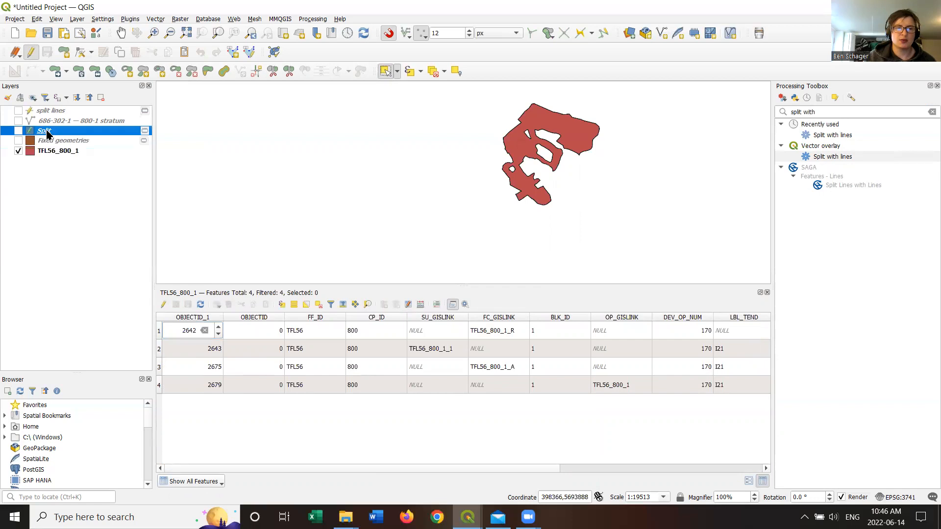
left_click(48, 143, "ctrl")
right_click(47, 143)
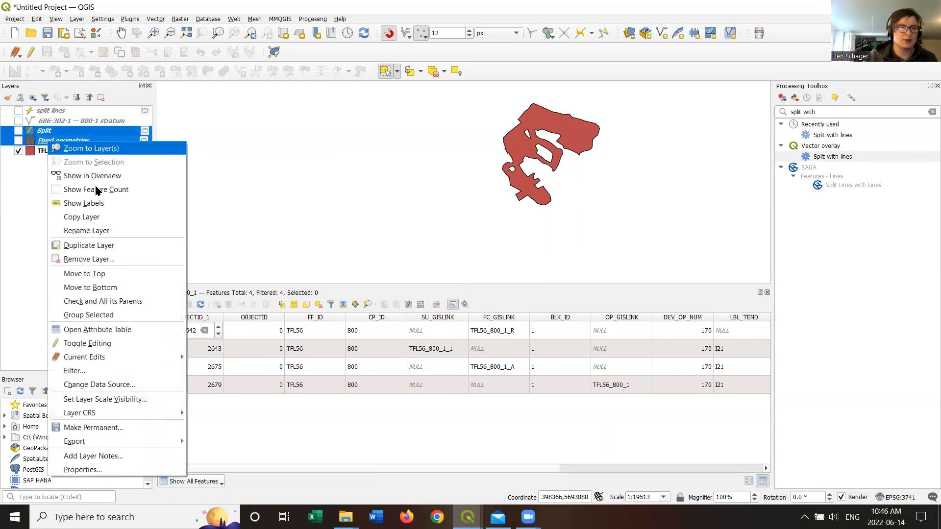
left_click(86, 253)
left_click(461, 271)
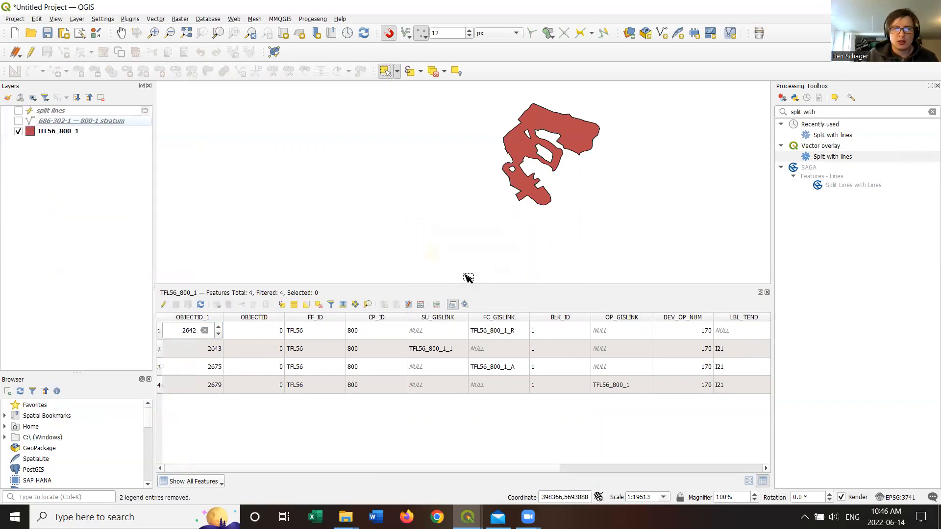
left_click(53, 111)
right_click(54, 111)
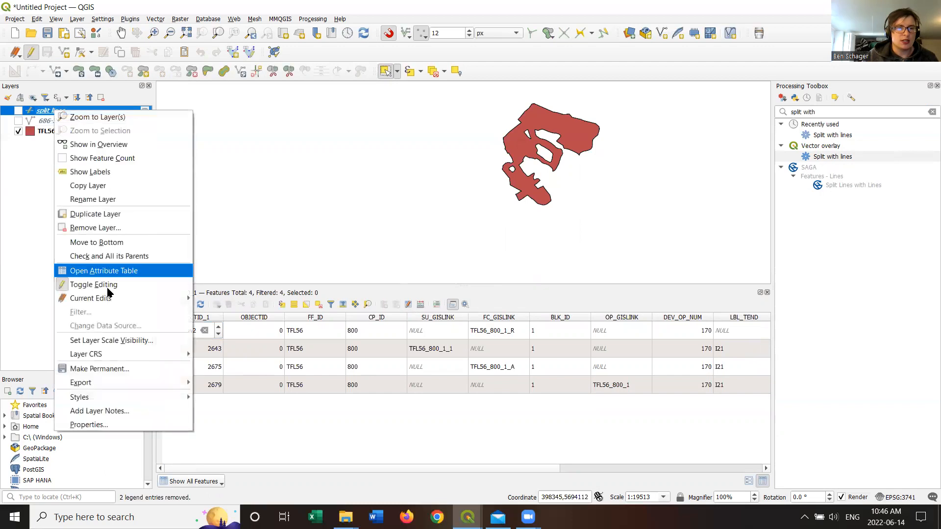
left_click(89, 228)
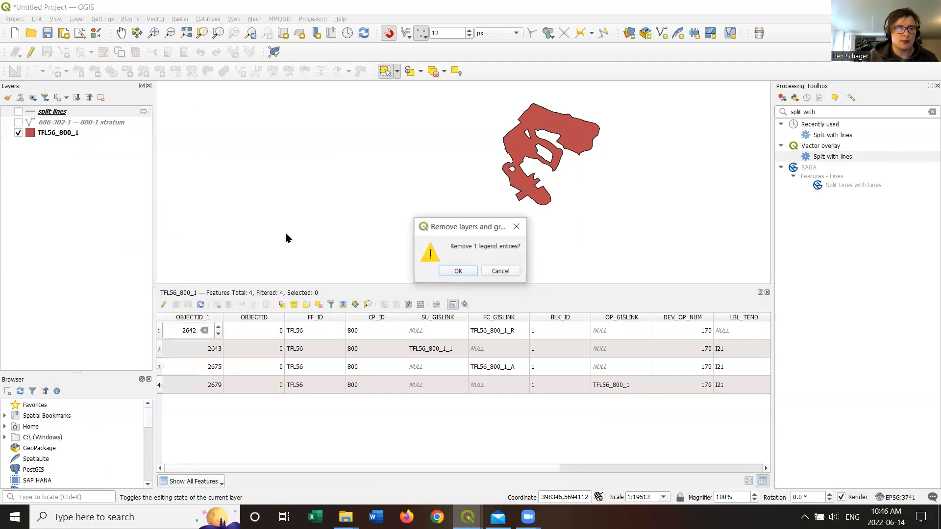
left_click(459, 271)
Show the 686-302-1 — 800-1 stratum layer and make TFL56_800_1 editable with the Split Features tool active
left_click(18, 112)
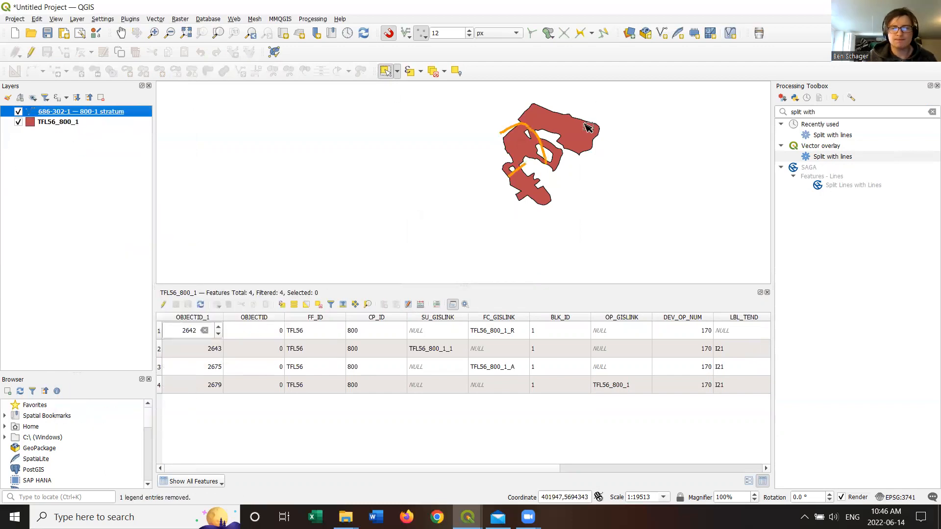
scroll(587, 126, "up", 1)
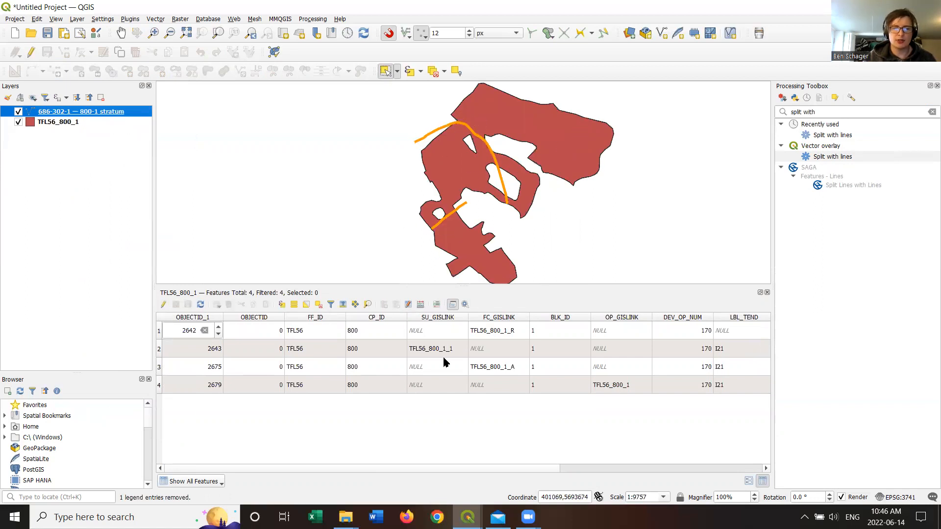
left_click(55, 123)
left_click(33, 51)
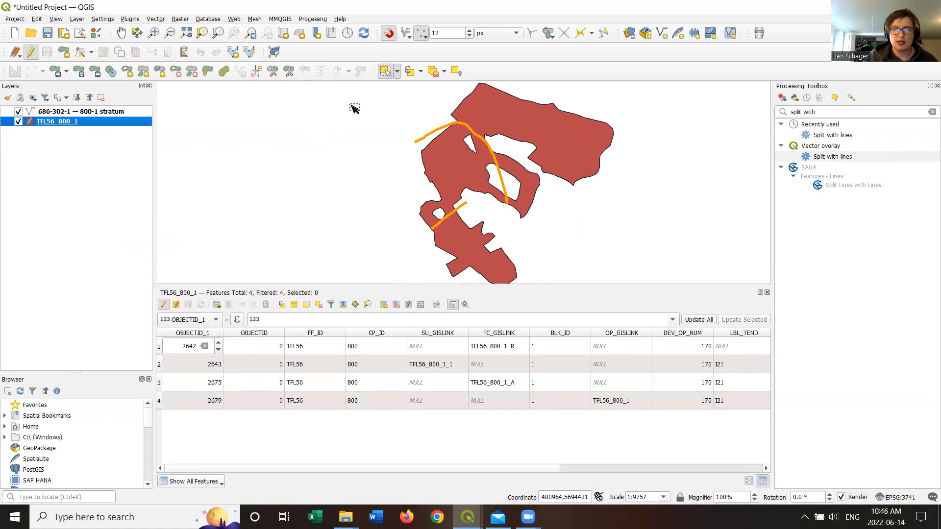
left_click(270, 72)
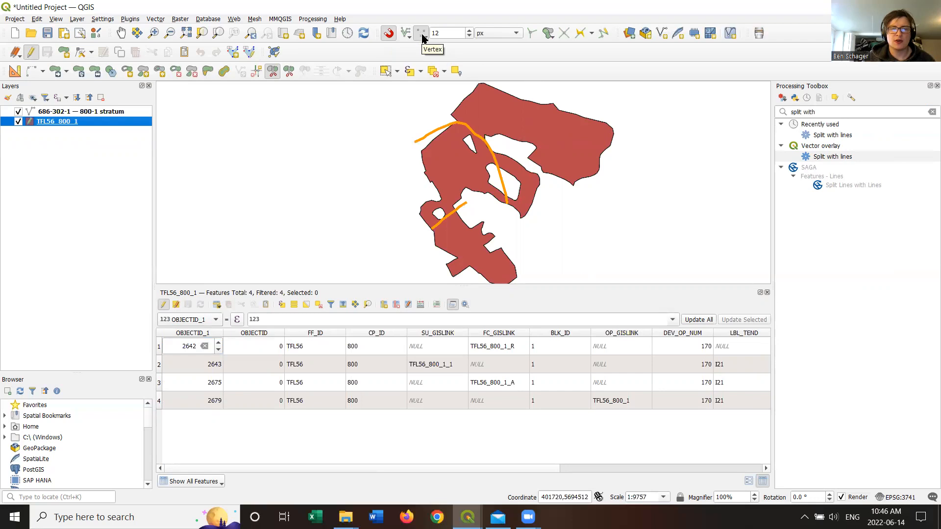
scroll(436, 126, "up", 2)
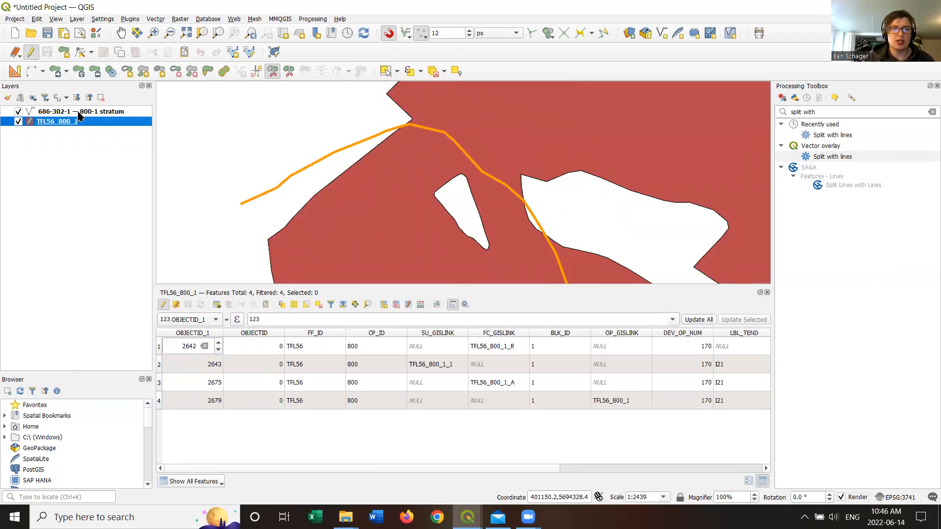
left_click(373, 135)
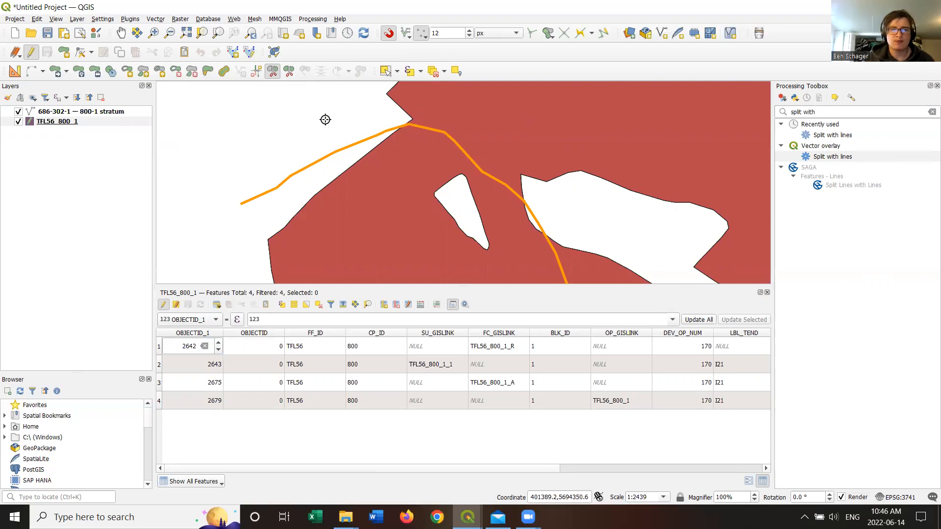
right_click(306, 122)
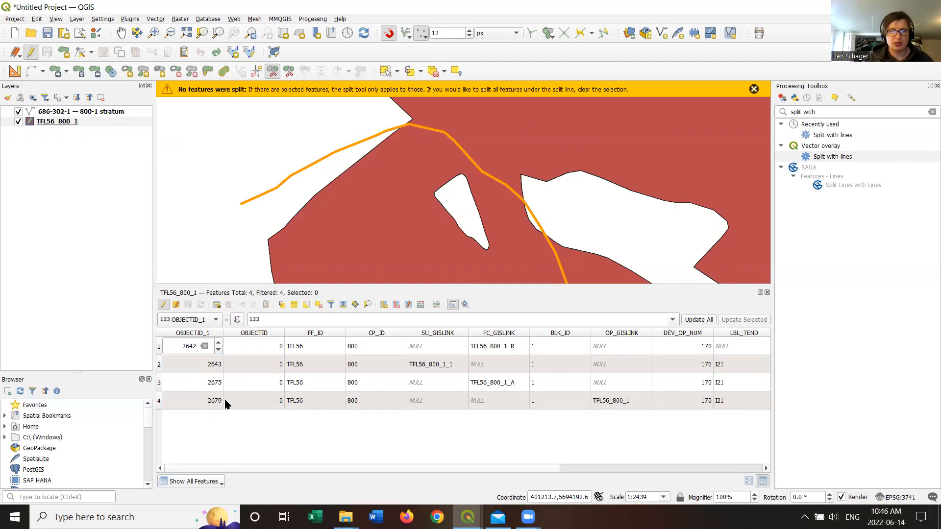
Split the feature with FC_GISLINK TFL56_800_1_A by tracing the upper curved stratum line with Split Features, ending beyond the polygon's edge
left_click(158, 387)
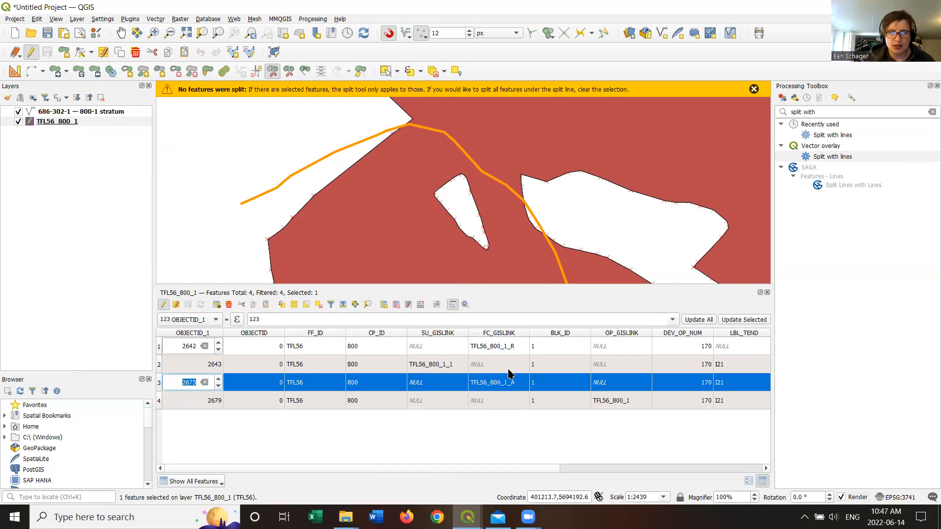
scroll(651, 223, "down", 3)
scroll(693, 263, "up", 2)
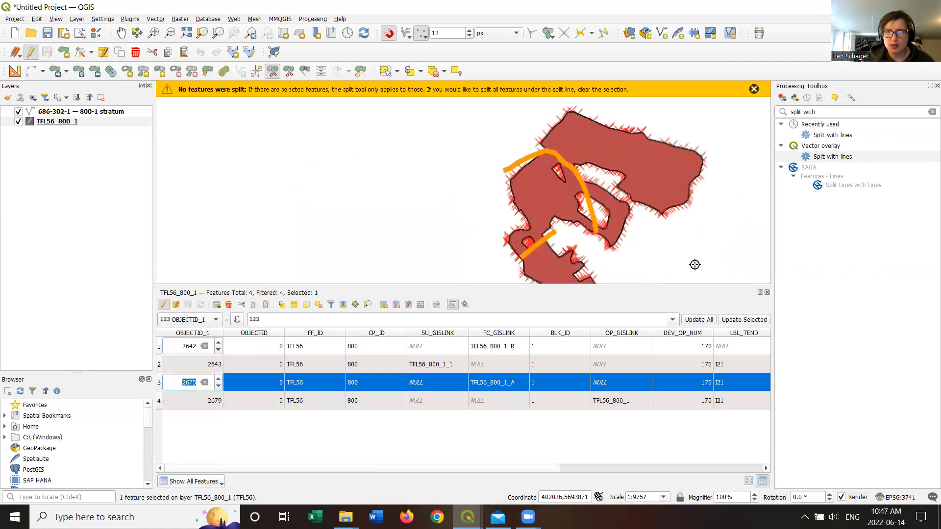
scroll(630, 202, "up", 1)
left_click_drag(458, 117, 555, 262)
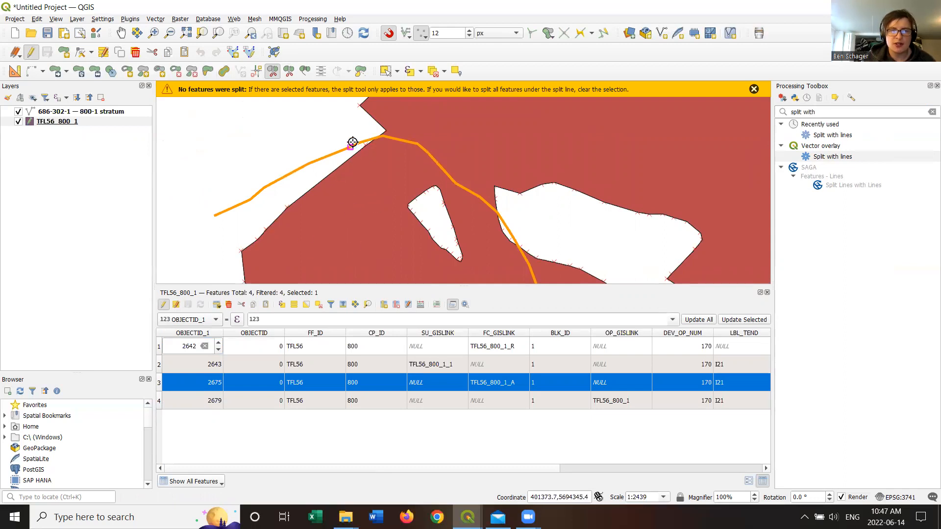
left_click(385, 136)
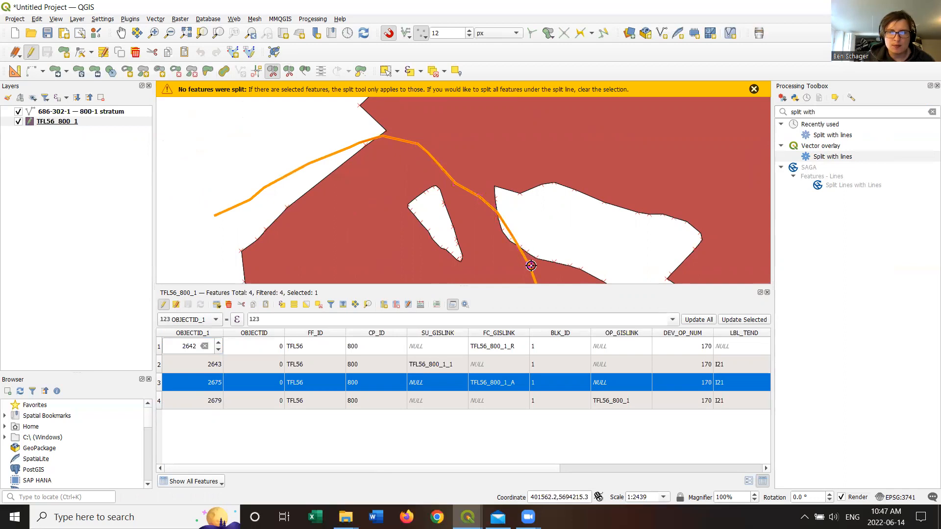
left_click_drag(541, 270, 469, 129)
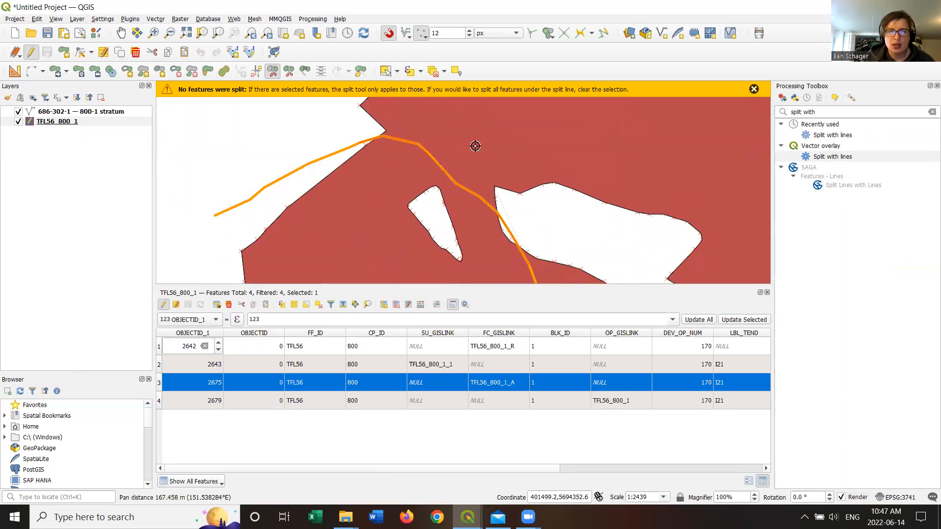
scroll(475, 146, "down", 1)
scroll(539, 262, "down", 1)
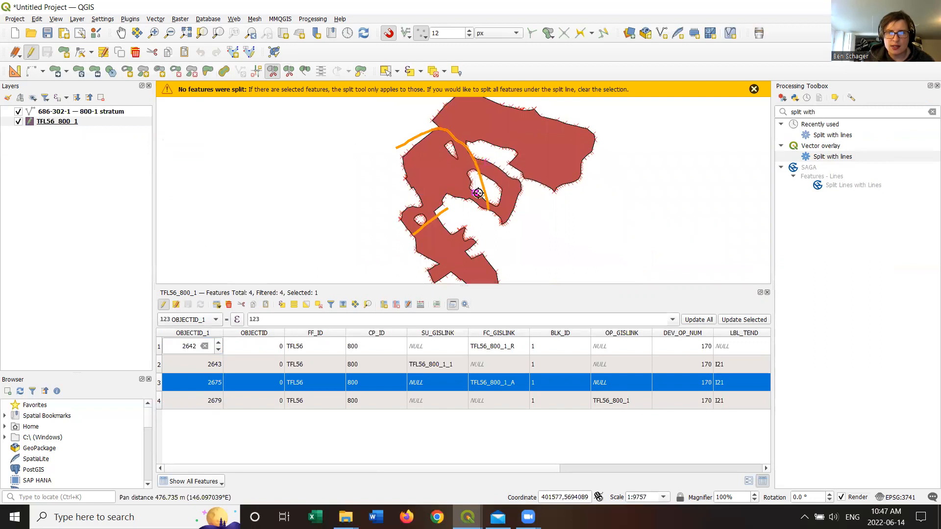
scroll(480, 191, "up", 1)
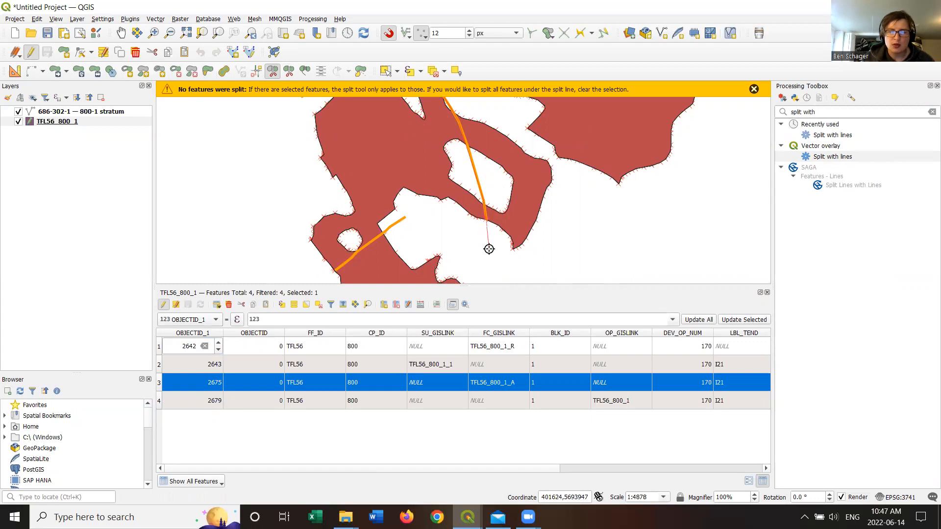
scroll(489, 250, "down", 1)
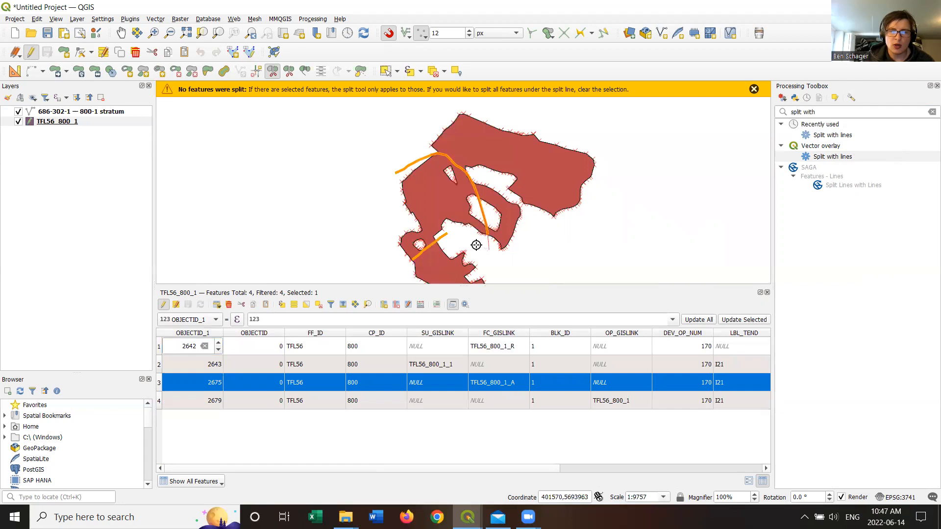
right_click(476, 245)
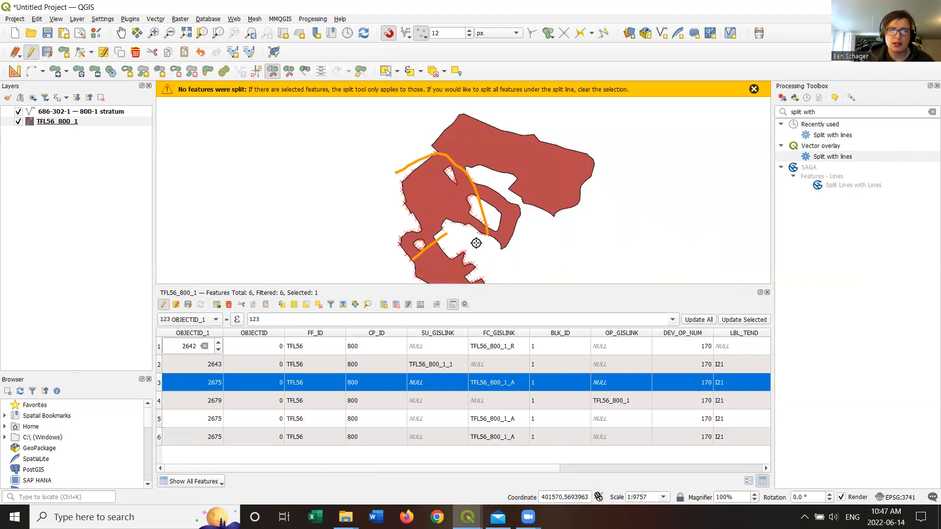
Delete the feature with OP_GISLINK TFL56_800_1 and hide the 686-302-1 — 800-1 stratum layer
left_click(19, 112)
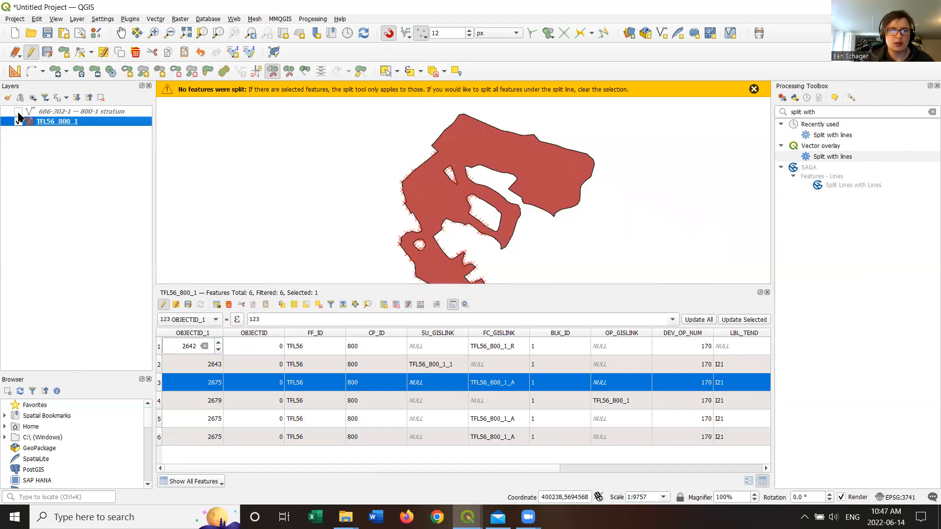
left_click(19, 112)
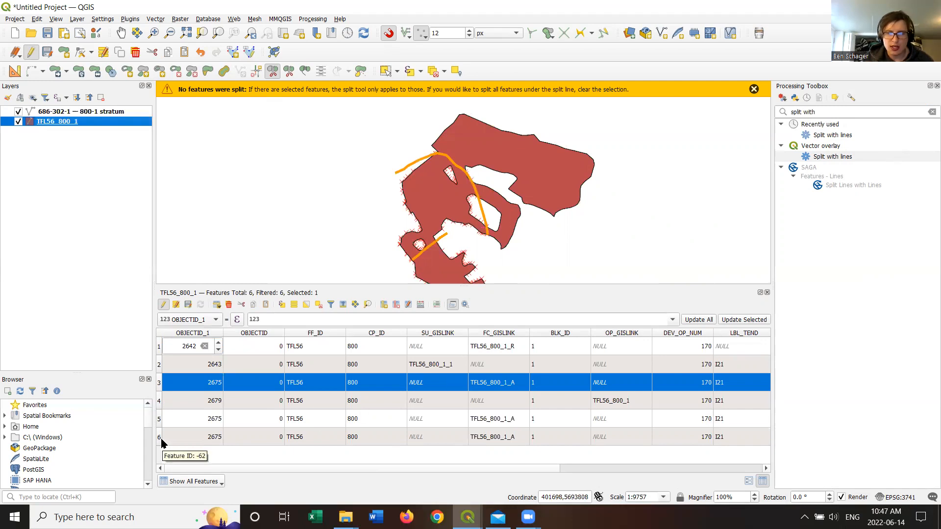
left_click(159, 401)
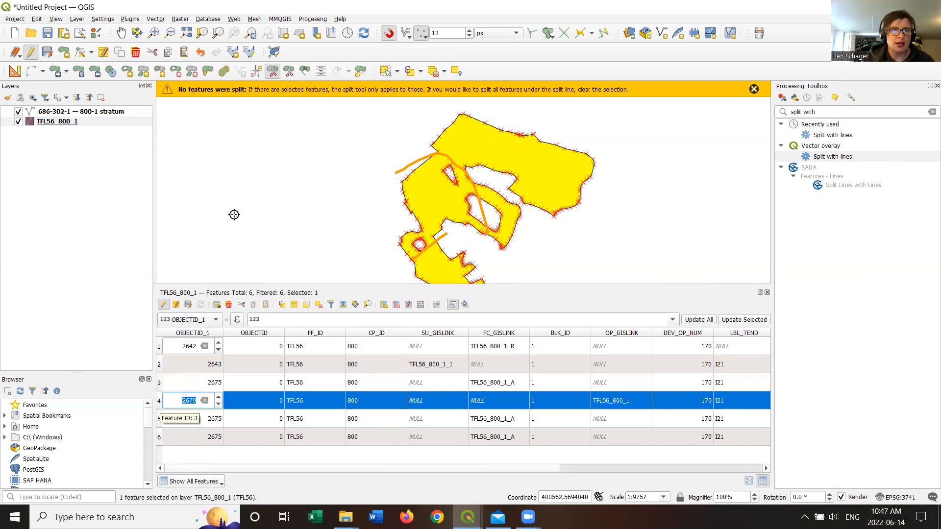
left_click(135, 53)
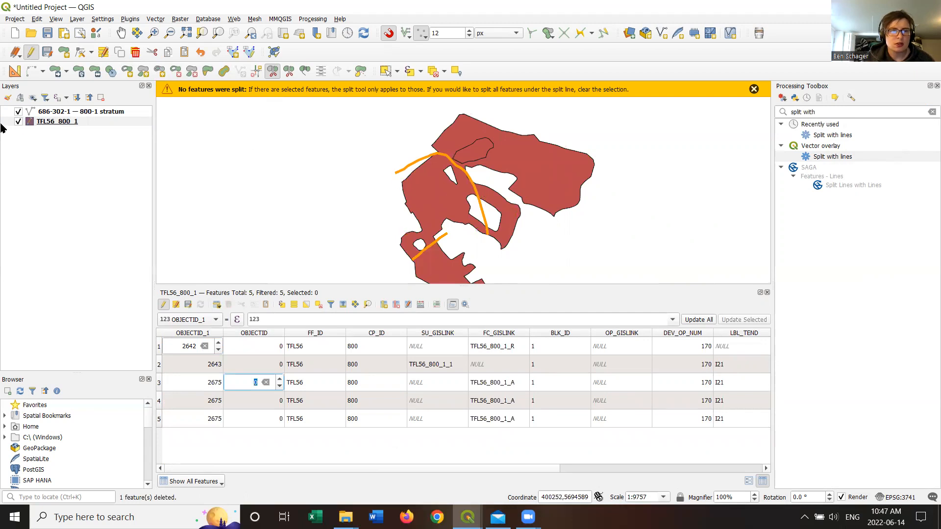
left_click(19, 112)
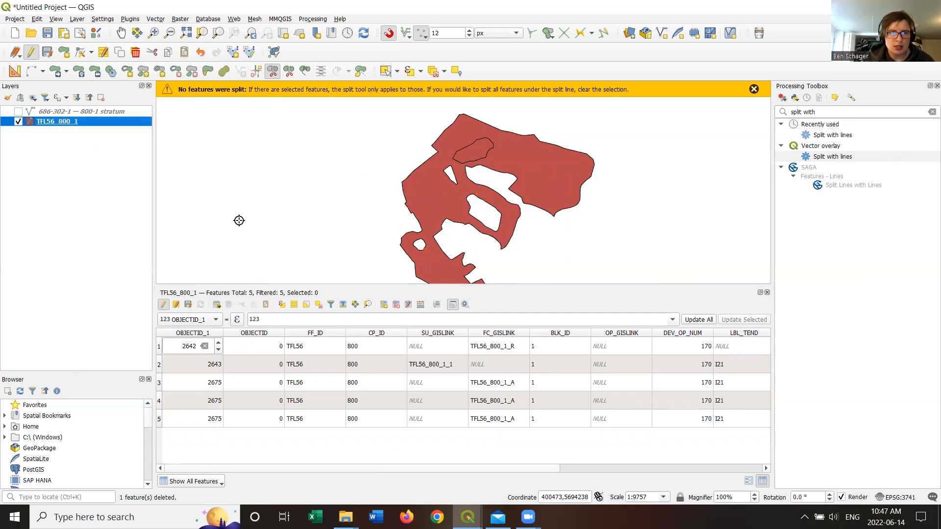
Delete the feature with SU_GISLINK TFL56_800_1_1 and select the remaining TFL56_800_1_A pieces one by one to identify them on the map
left_click(159, 365)
left_click(135, 53)
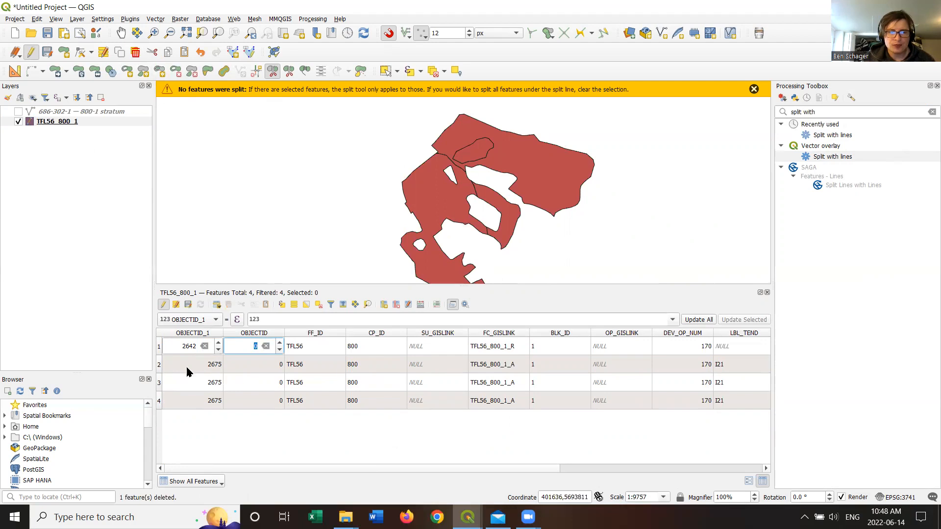
left_click(159, 365)
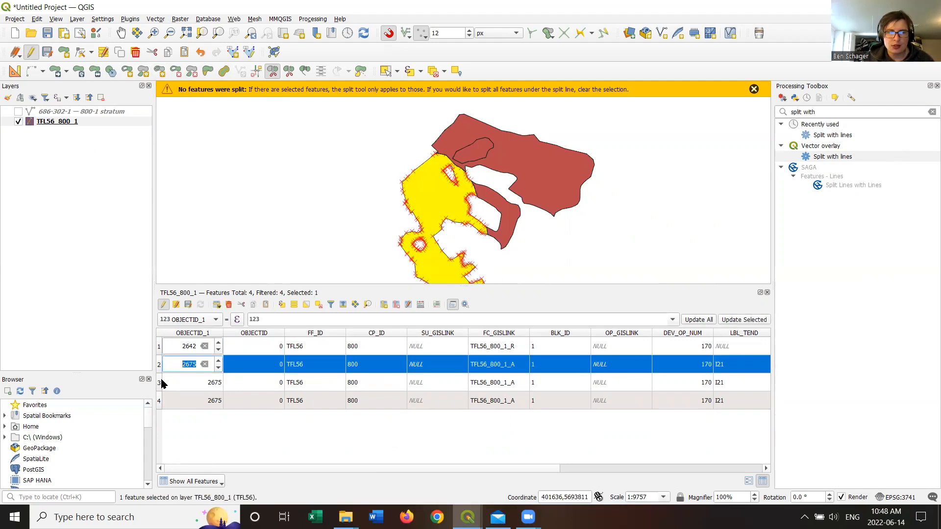
left_click(160, 383)
left_click(159, 401)
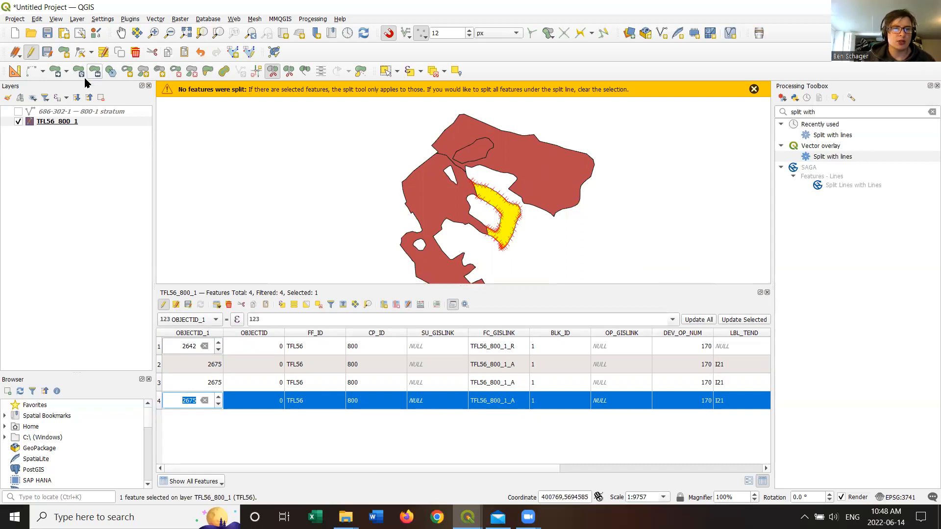
Select the large northeastern polygon and the curved strip below it and merge them into one feature
left_click(391, 76)
left_click_drag(548, 194, 505, 235)
left_click(570, 232)
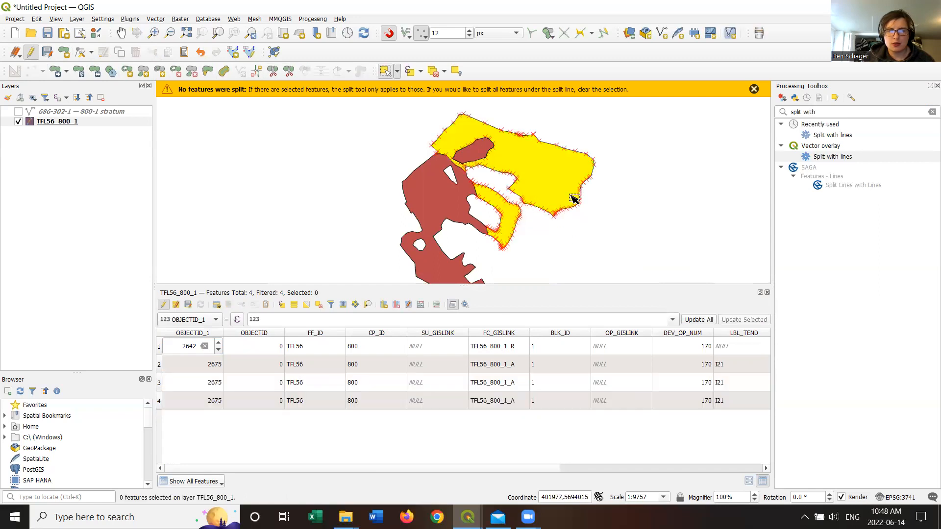
left_click(573, 197)
left_click(574, 274)
left_click_drag(566, 180, 516, 224)
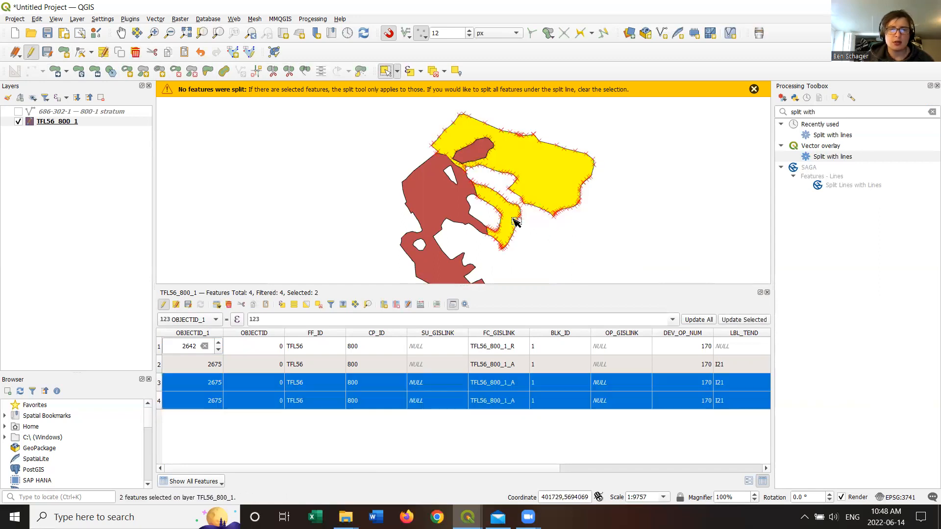
left_click(307, 72)
left_click(840, 388)
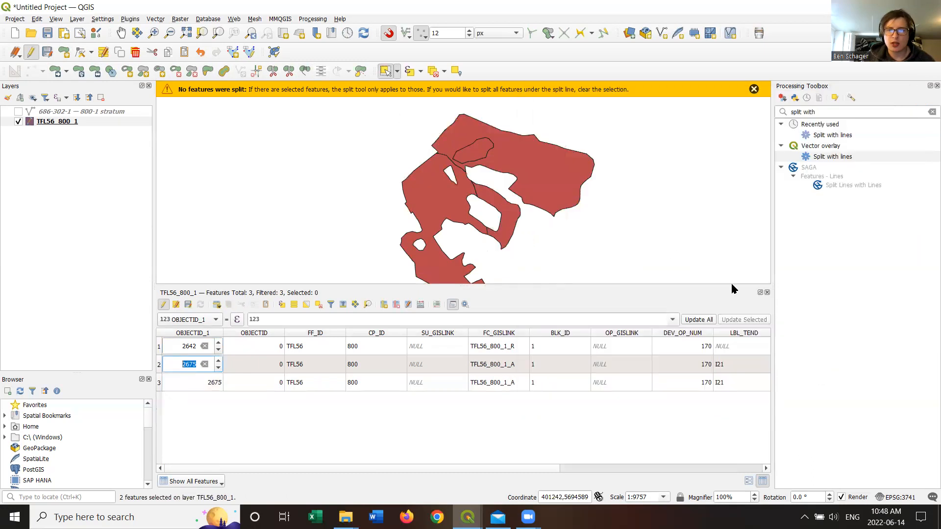
Check the extent of the western TFL56_800_1_A piece, clear the selection and show the 686-302-1 — 800-1 stratum layer
left_click(436, 202)
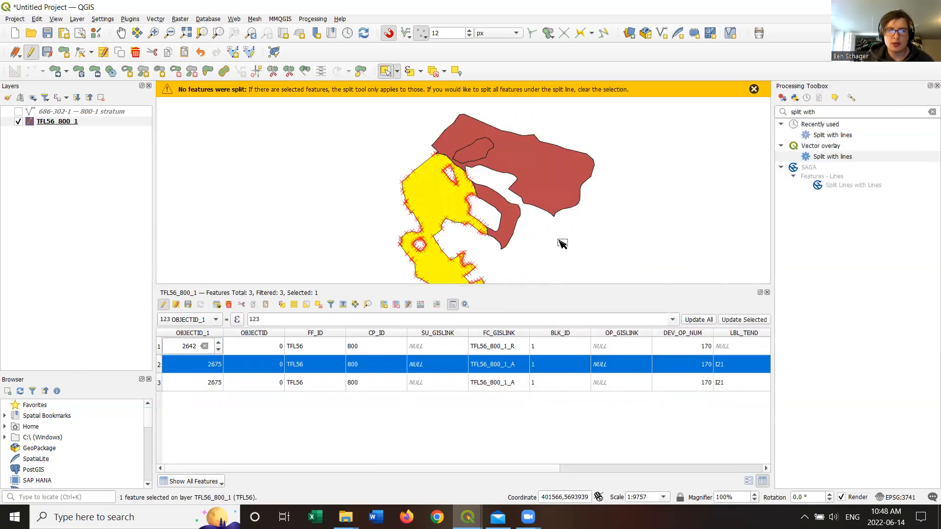
scroll(563, 255, "down", 1)
left_click_drag(563, 261, 562, 190)
scroll(563, 190, "up", 1)
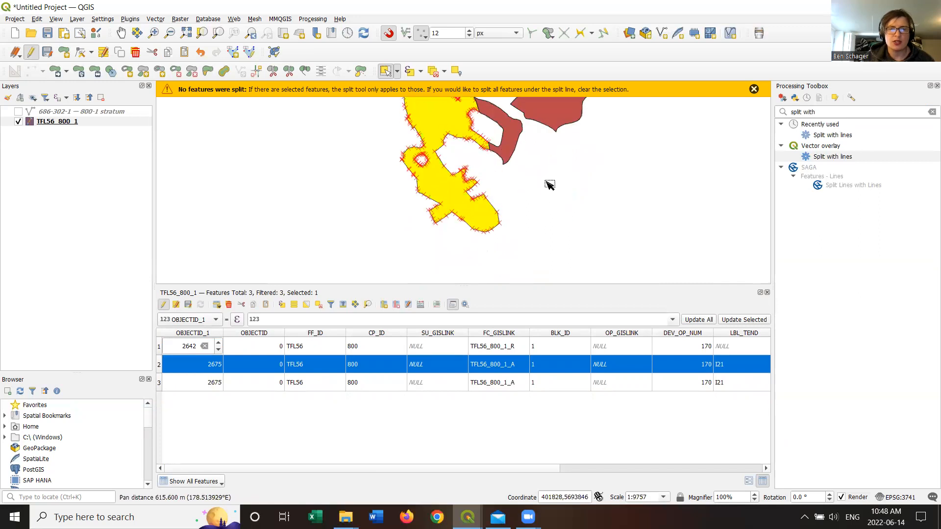
left_click(550, 179)
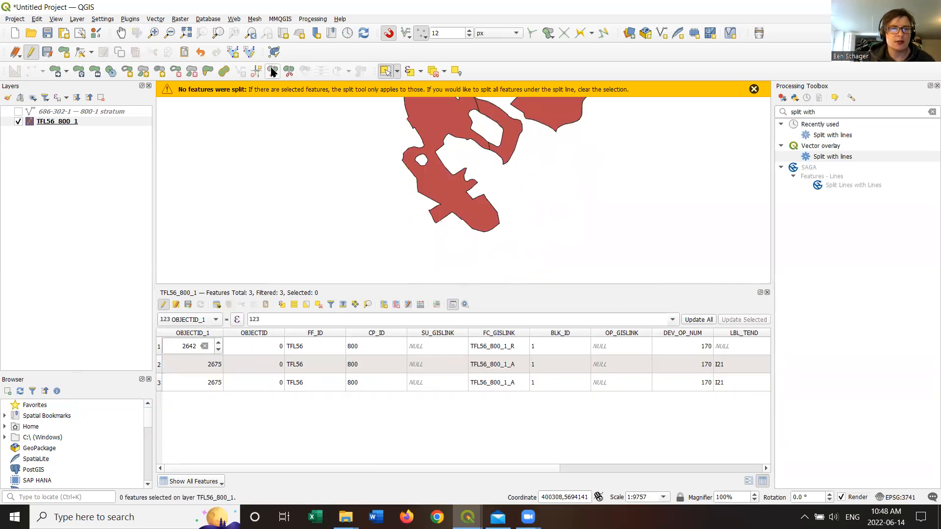
left_click(18, 112)
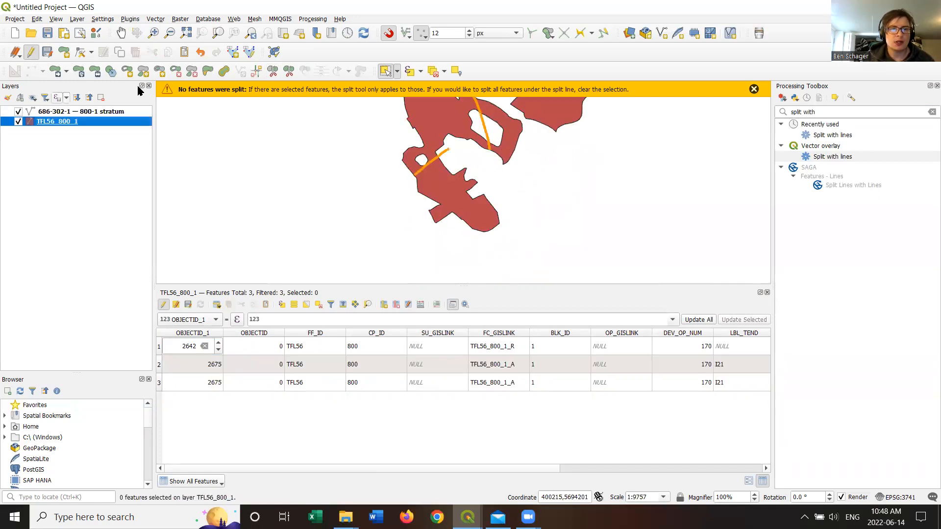
Split the western piece by tracing the lower stratum line with Split Features, starting and ending beyond the polygon's edges
left_click(273, 72)
scroll(447, 172, "up", 2)
left_click(297, 200)
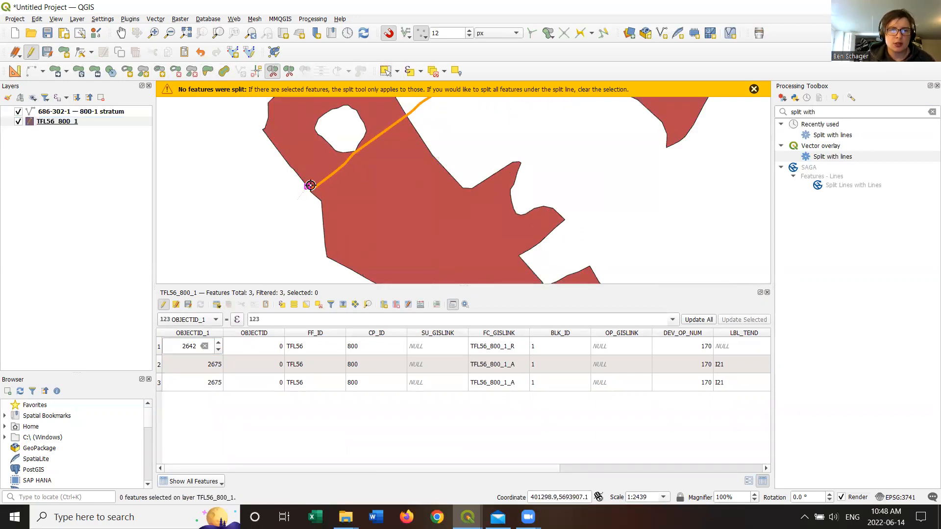
left_click(345, 166)
left_click(357, 150)
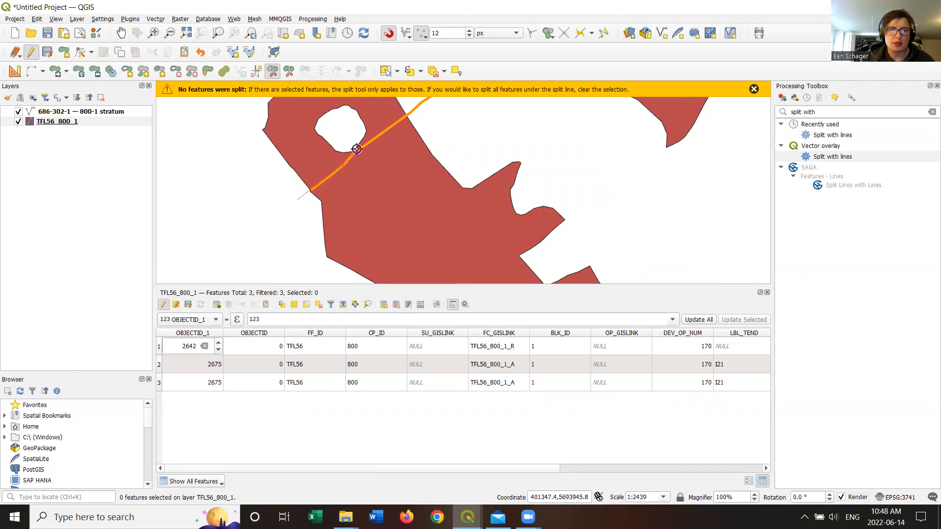
left_click(412, 109)
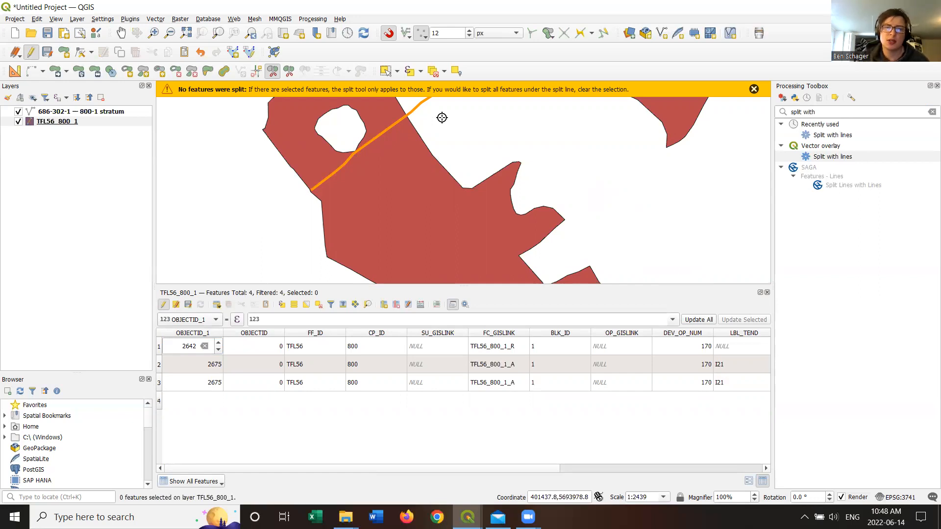
right_click(441, 118)
scroll(469, 135, "down", 2)
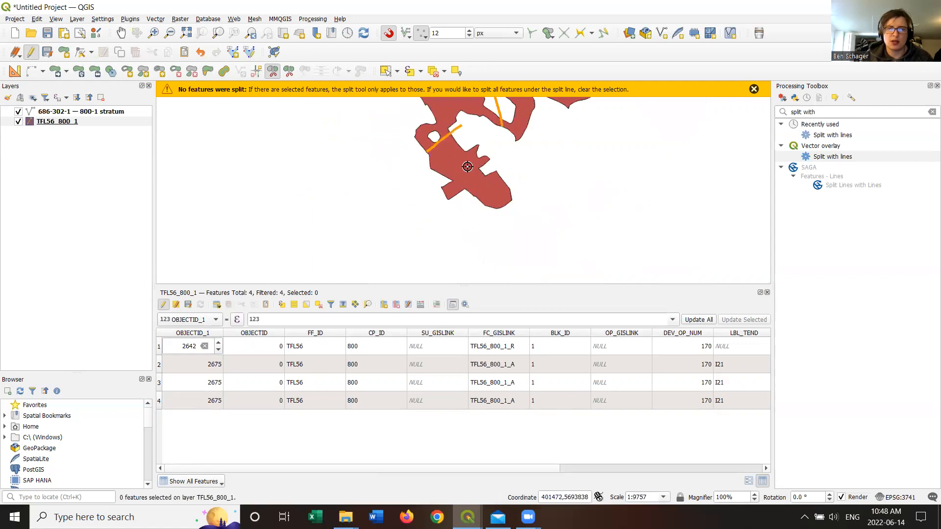
Hide the 686-302-1 — 800-1 stratum layer and select the southern, western and northeastern pieces in turn to match them to their table rows
left_click(18, 112)
left_click_drag(559, 151, 507, 230)
left_click_drag(581, 161, 519, 242)
left_click(385, 71)
left_click(483, 183)
left_click_drag(590, 228, 537, 322)
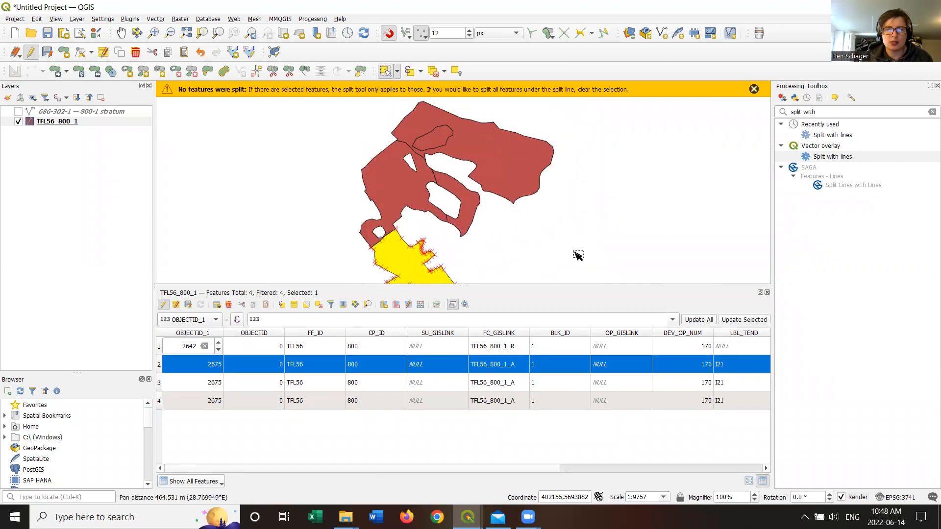
left_click(389, 190)
left_click(503, 168)
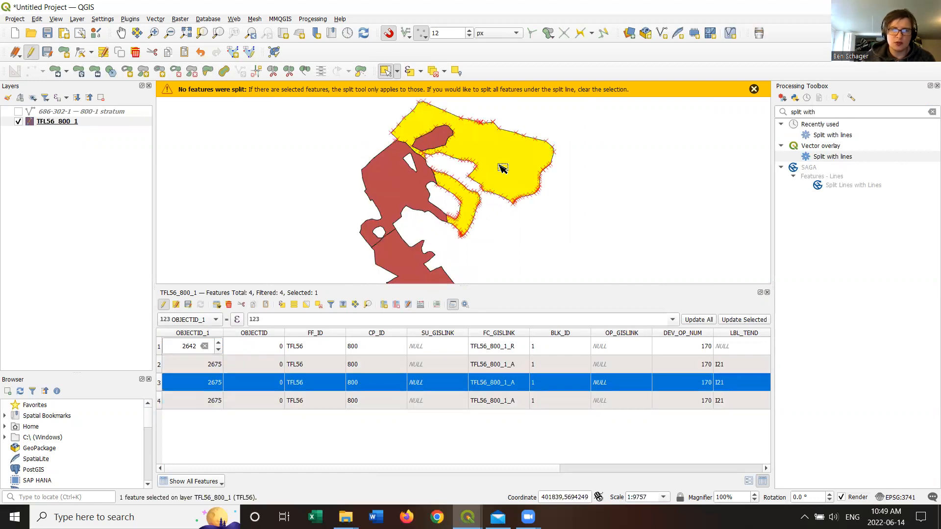
Set FC_GISLINK to TFL56_800_1_B for the merged northeastern piece and TFL56_800_1_C for the western piece, and check both on the map
double_click(506, 387)
key("Right")
key("BackSpace")
type("B")
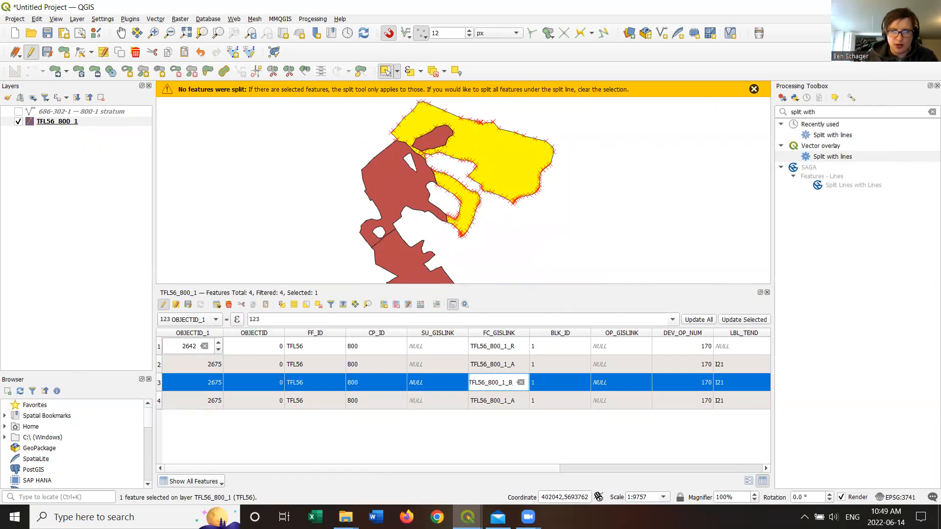
double_click(511, 401)
key("Right")
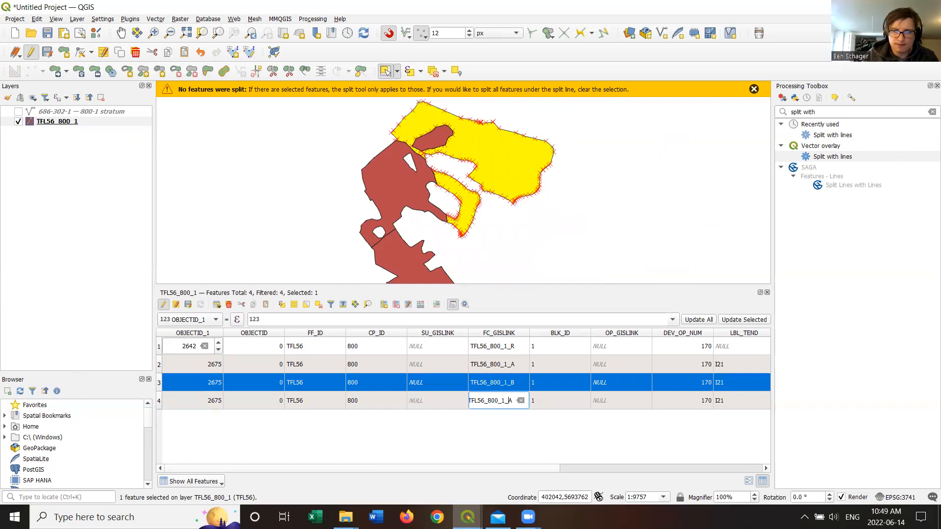
key("BackSpace")
type("C")
key("Return")
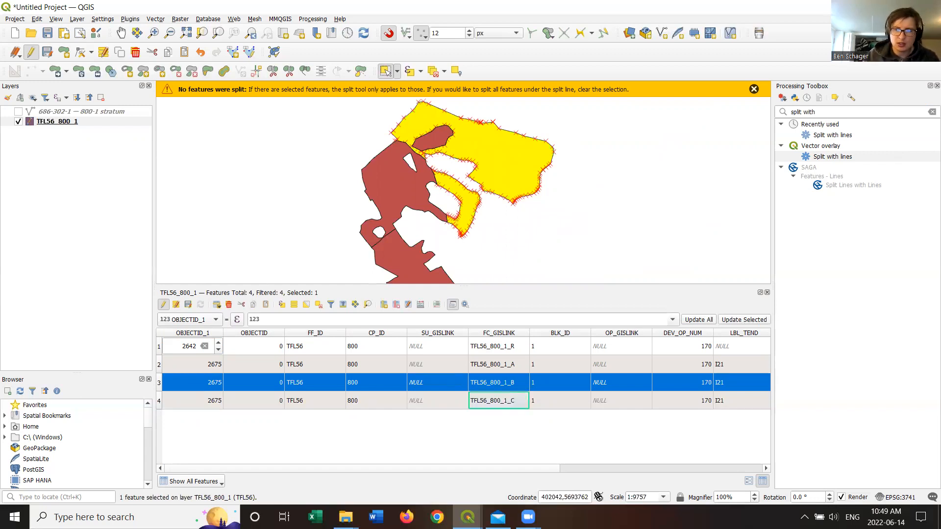
left_click(538, 410)
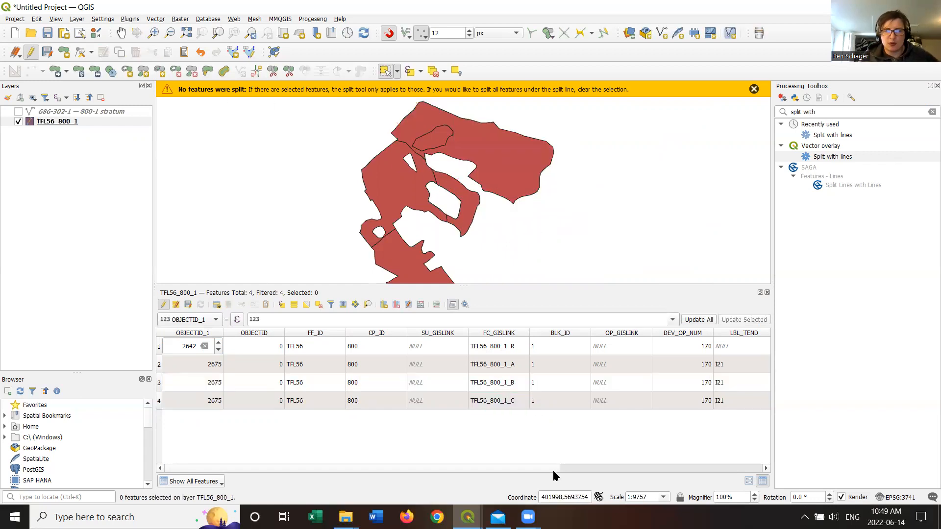
left_click(519, 167)
left_click(399, 186)
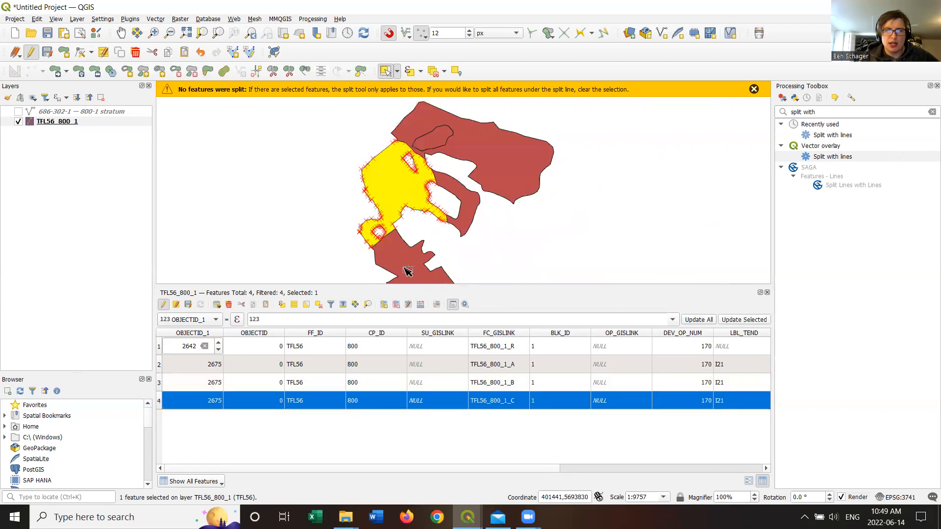
Update the existing Shape_Area field for all features with the Field Calculator expression $area/10000
left_click_drag(544, 469, 747, 471)
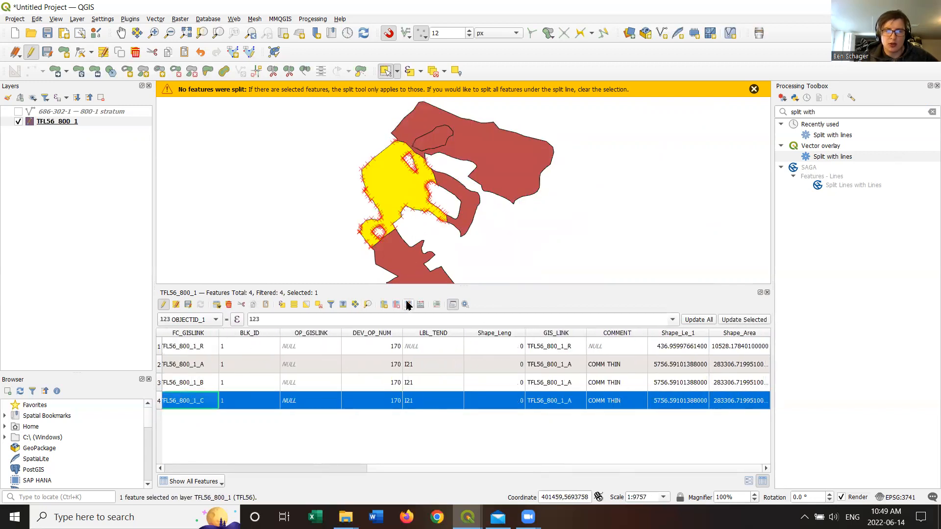
left_click(434, 71)
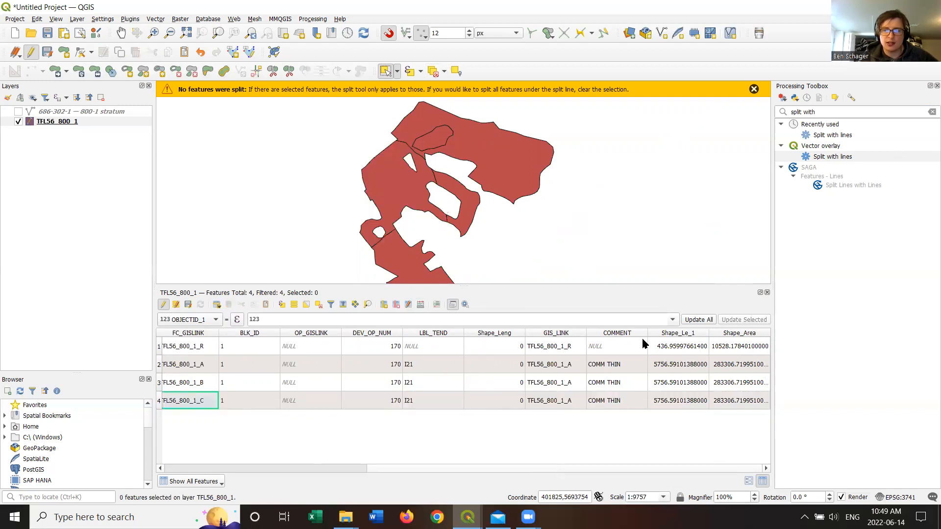
left_click(422, 306)
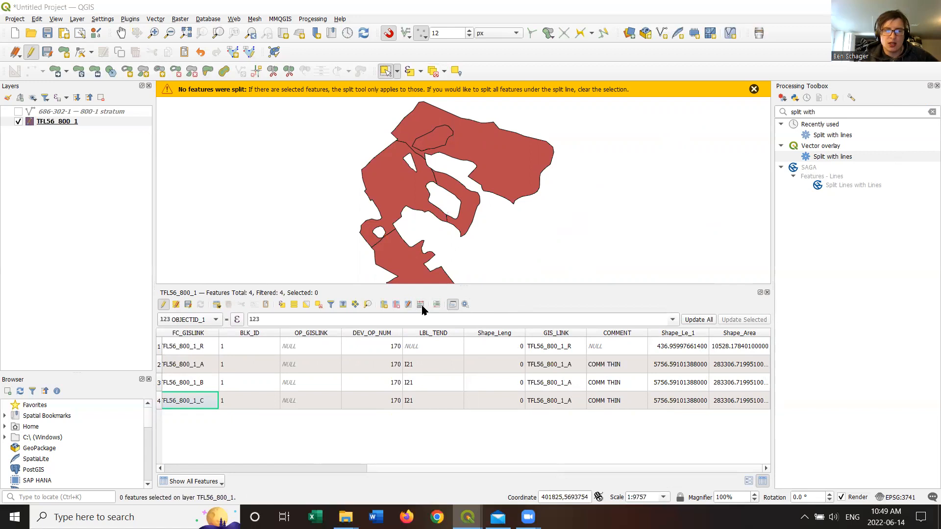
left_click(438, 185)
left_click(442, 219)
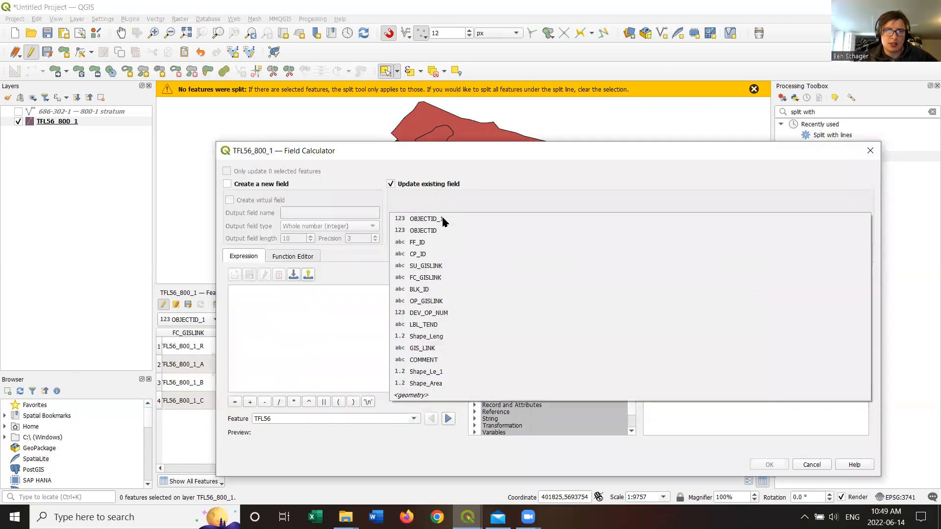
left_click(431, 376)
left_click(316, 324)
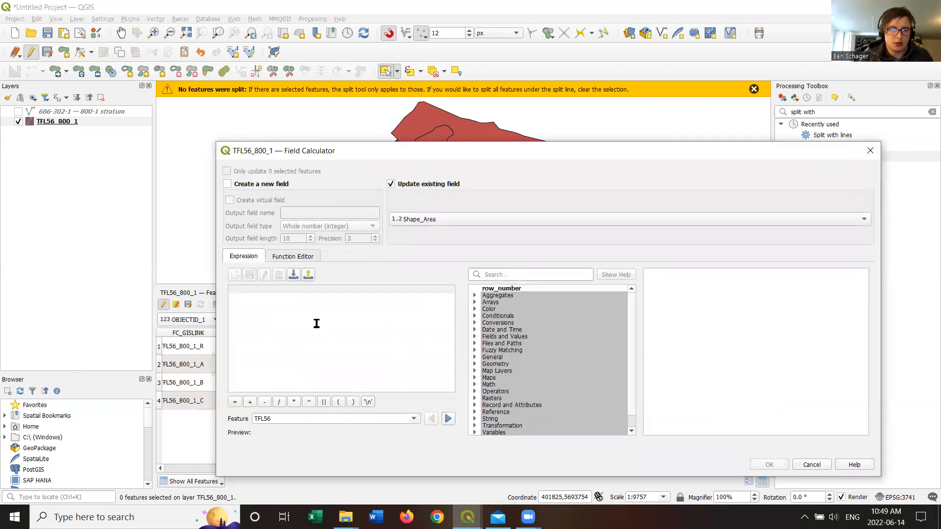
type("$area/10000")
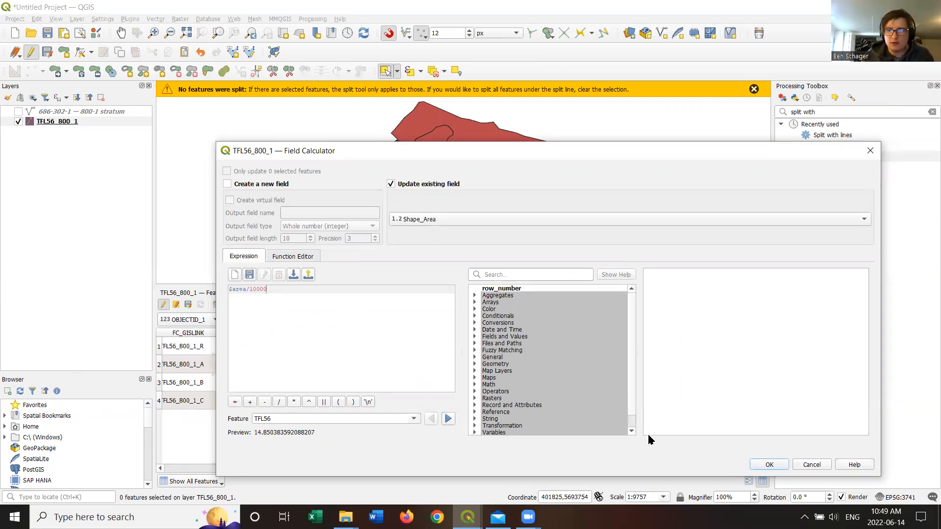
left_click(771, 466)
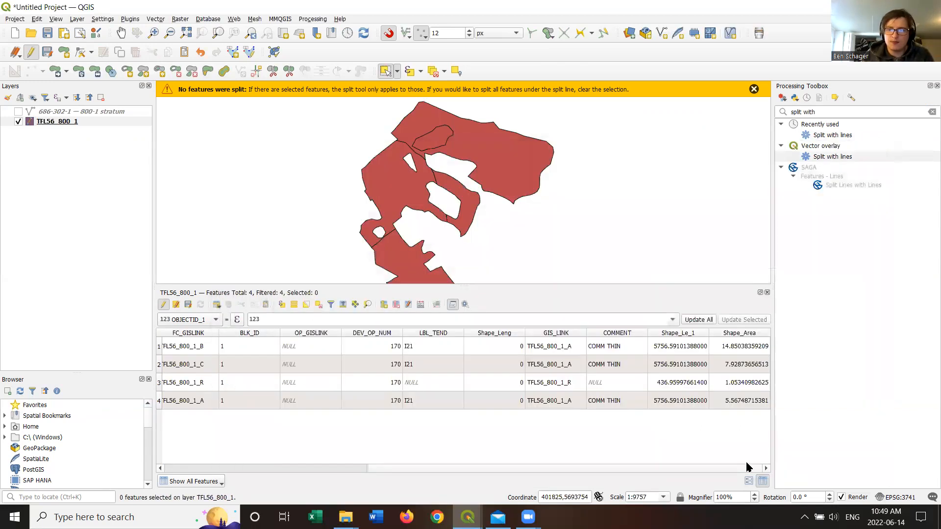